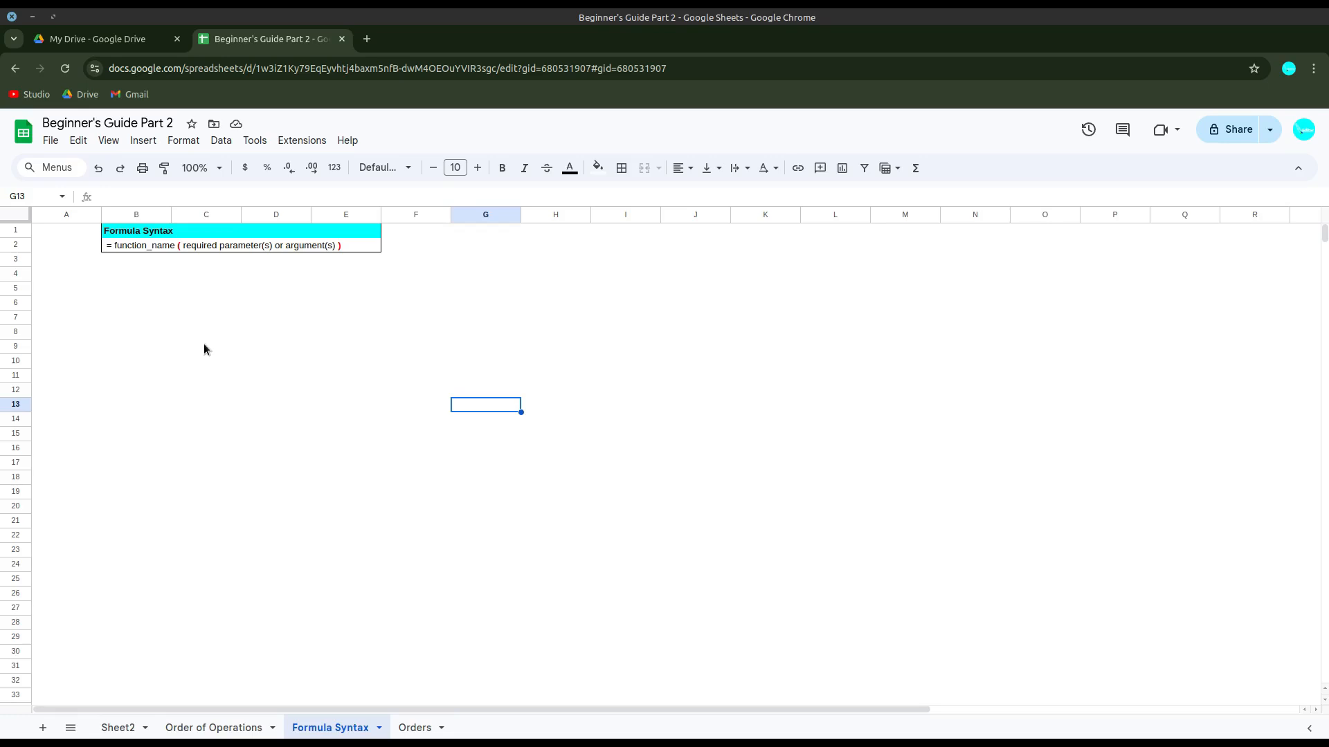
Select cell B4 and set the sheet zoom to 150%
left_click(138, 277)
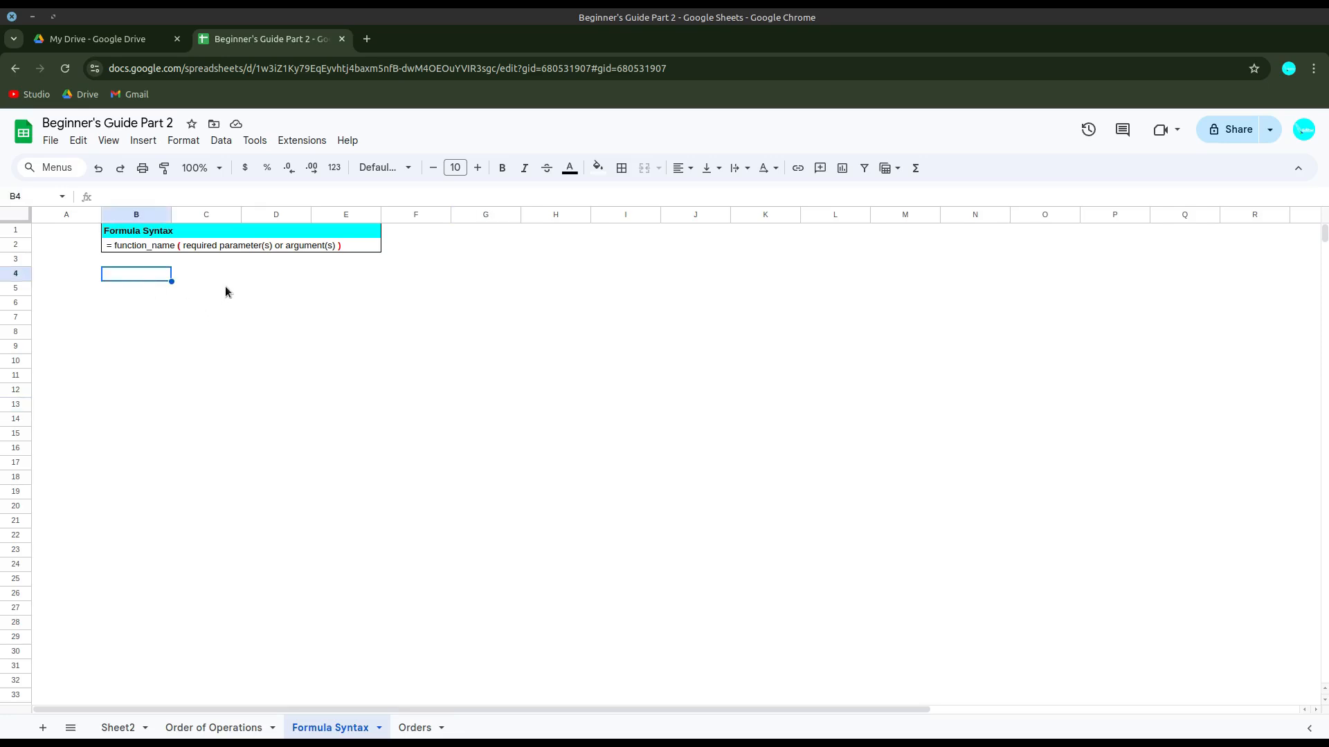
left_click(214, 169)
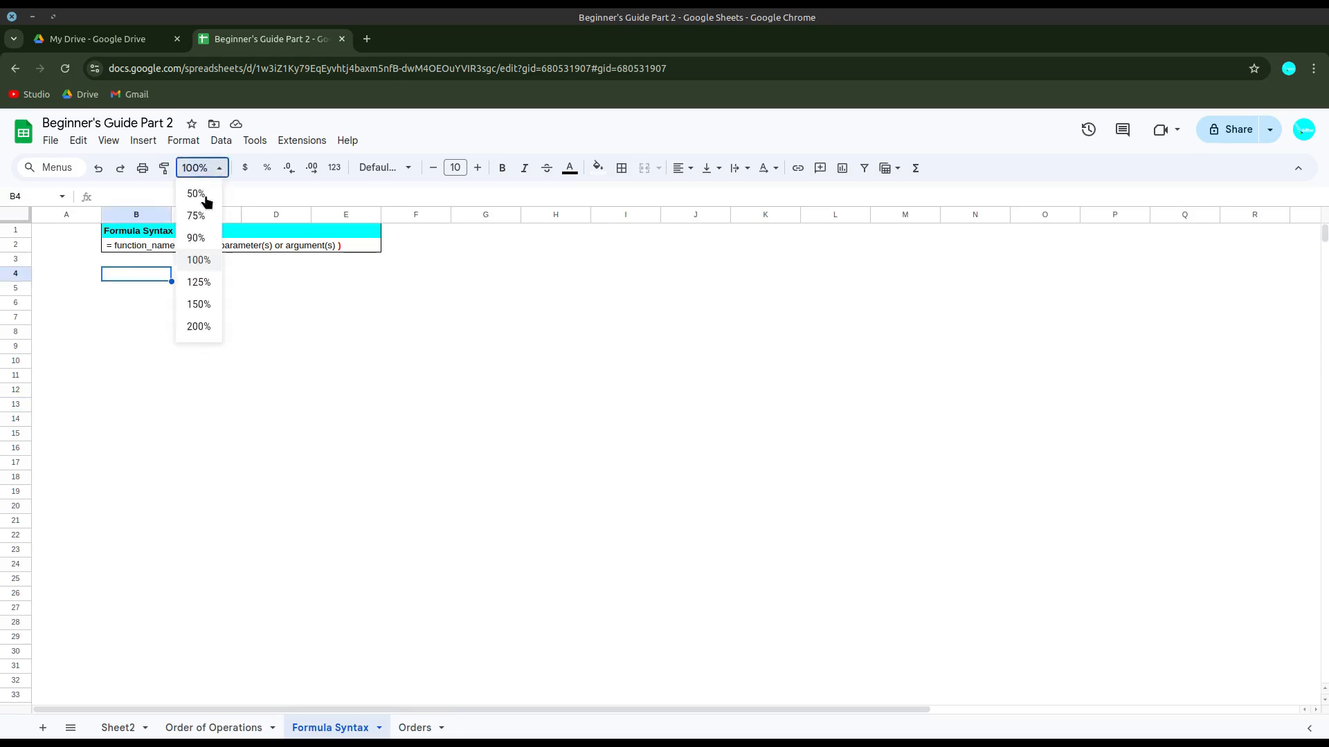
left_click(199, 305)
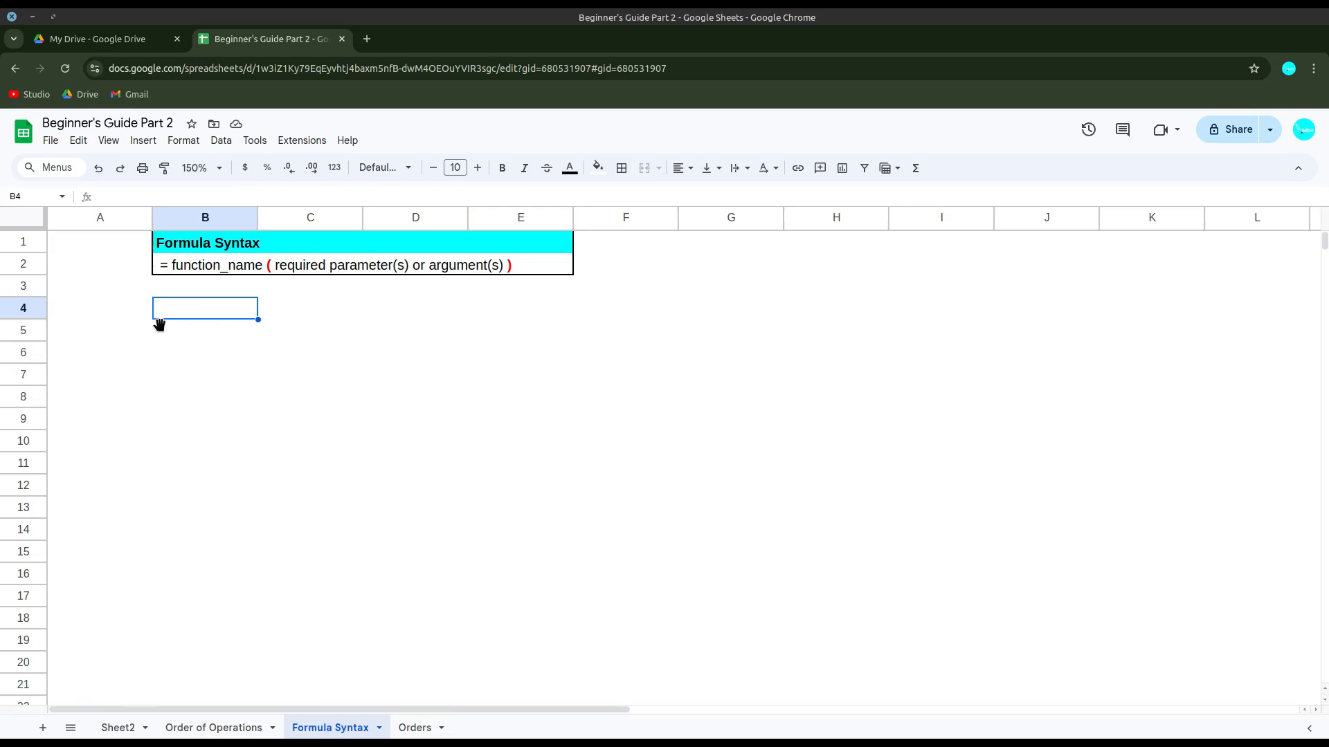
Enter the sample formula =function_name(parameters) in cell B4
left_click(203, 383)
double_click(168, 316)
type("=")
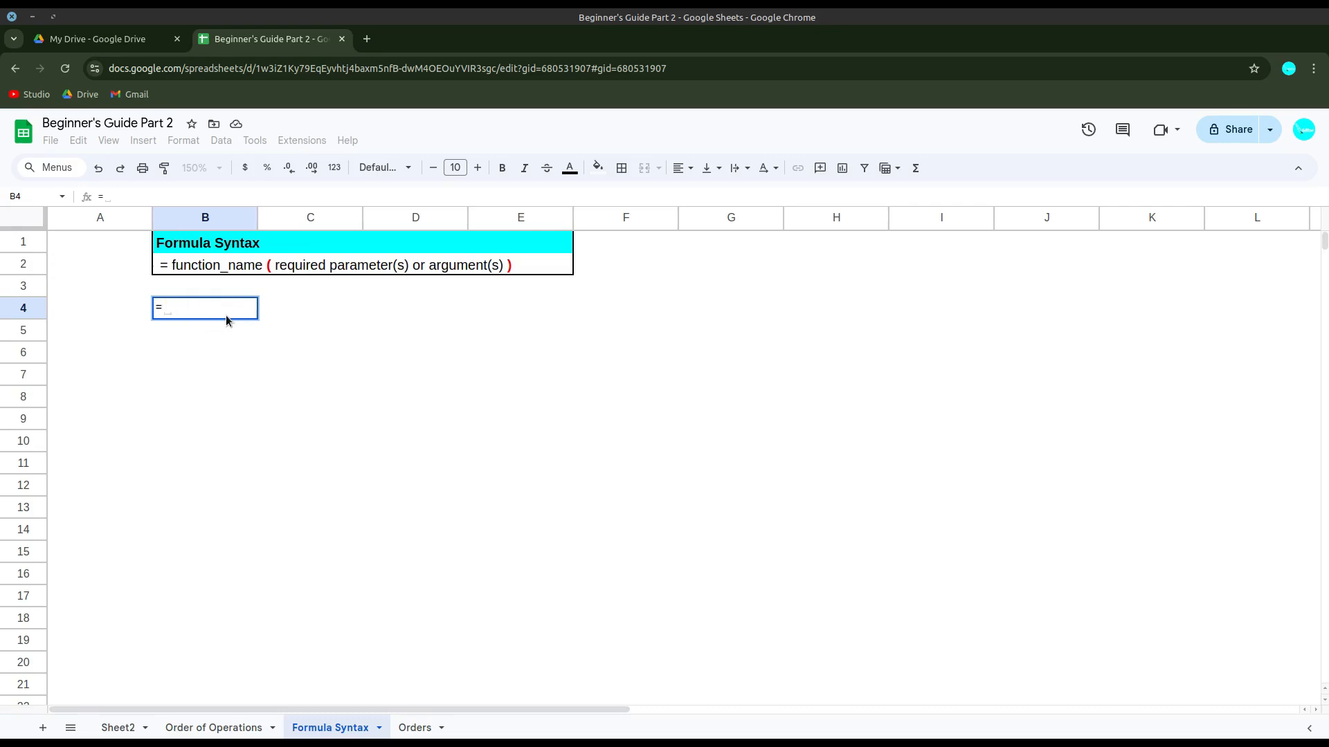
type("function")
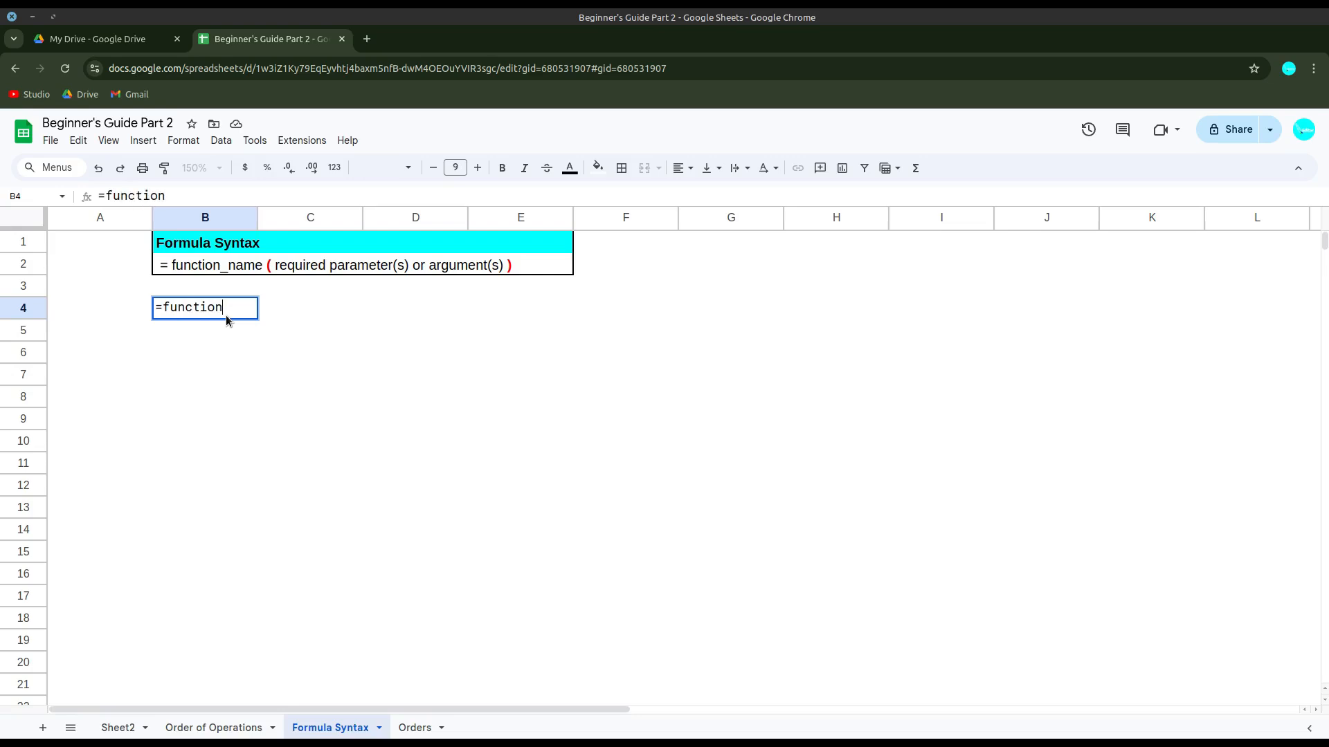
type("_name(")
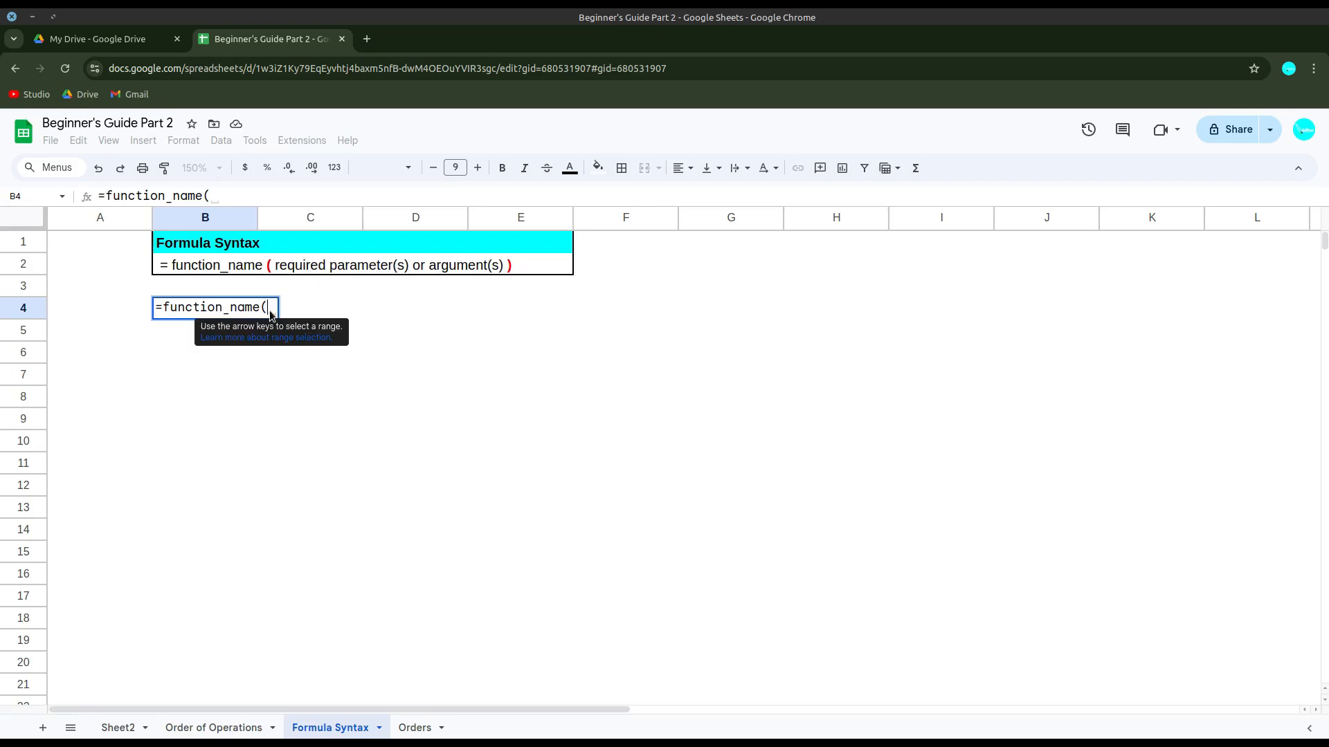
type("ara")
key("BackSpace")
key("BackSpace")
key("BackSpace")
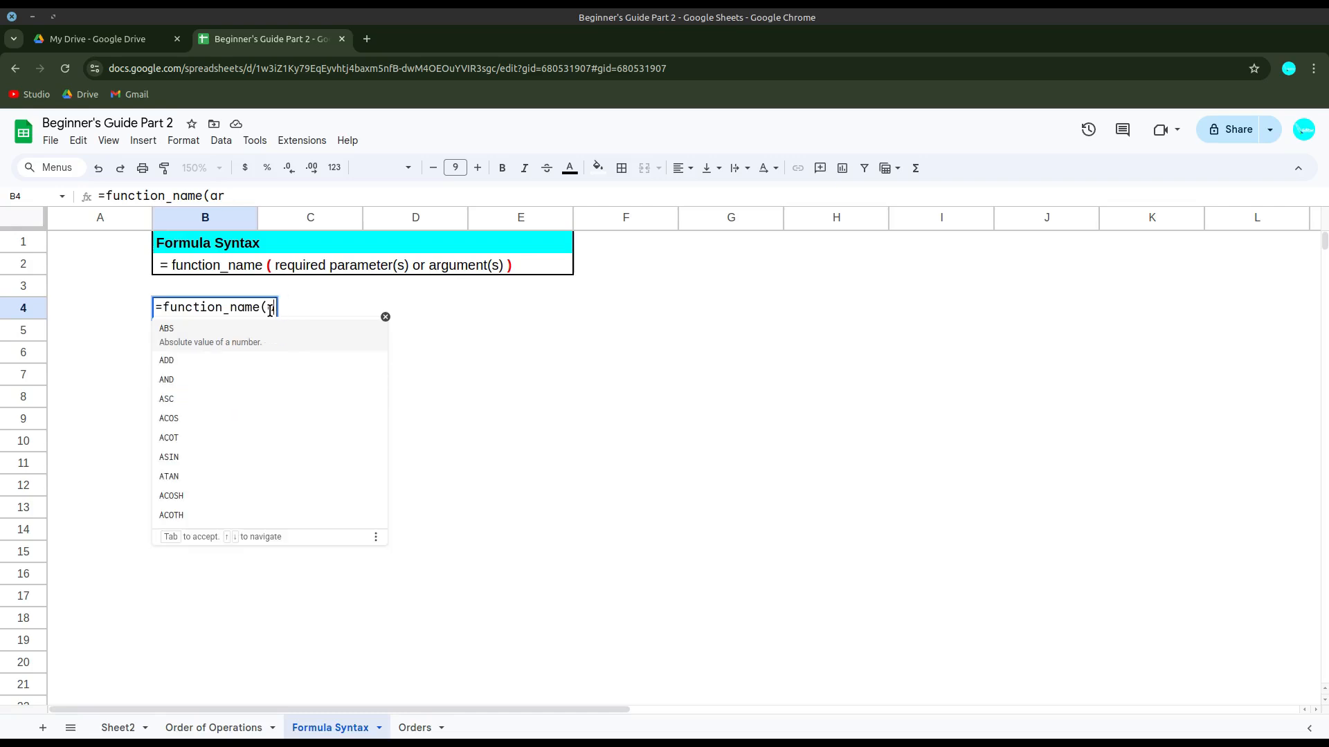
type("parameters)")
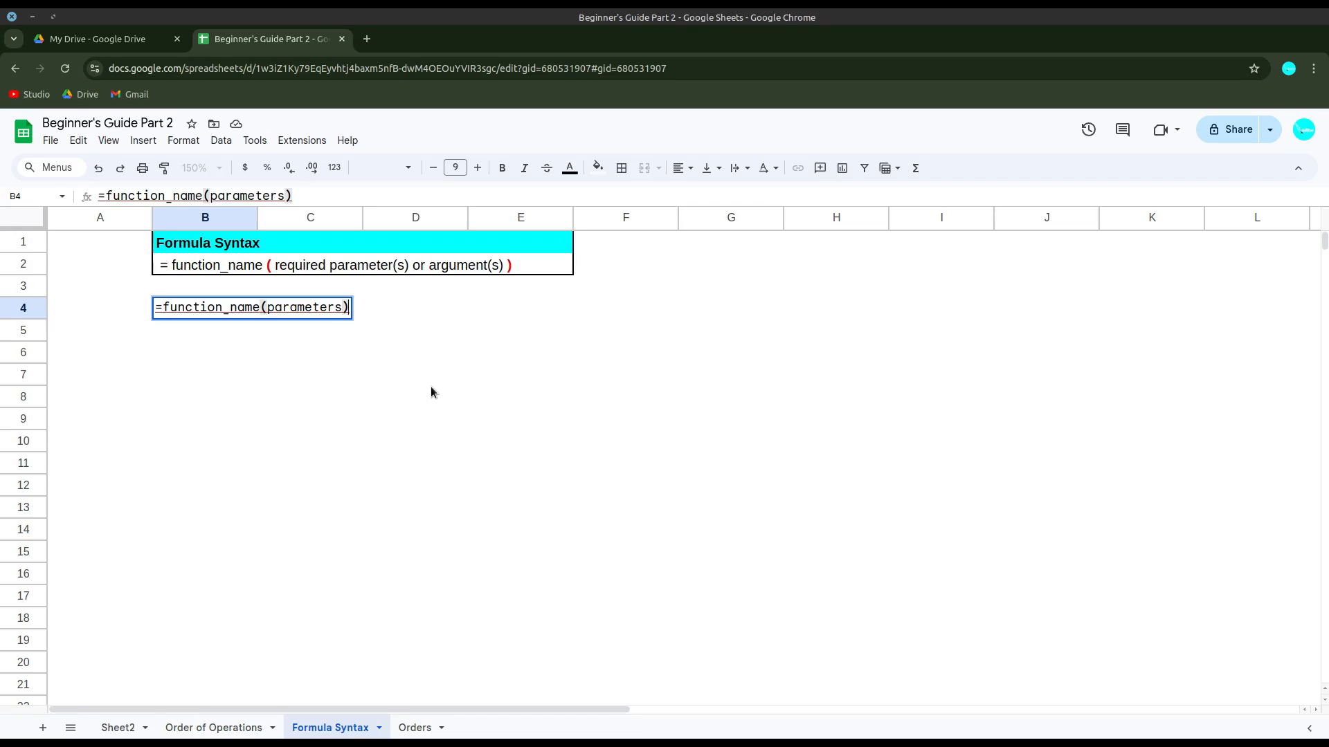
key("Return")
key("Up")
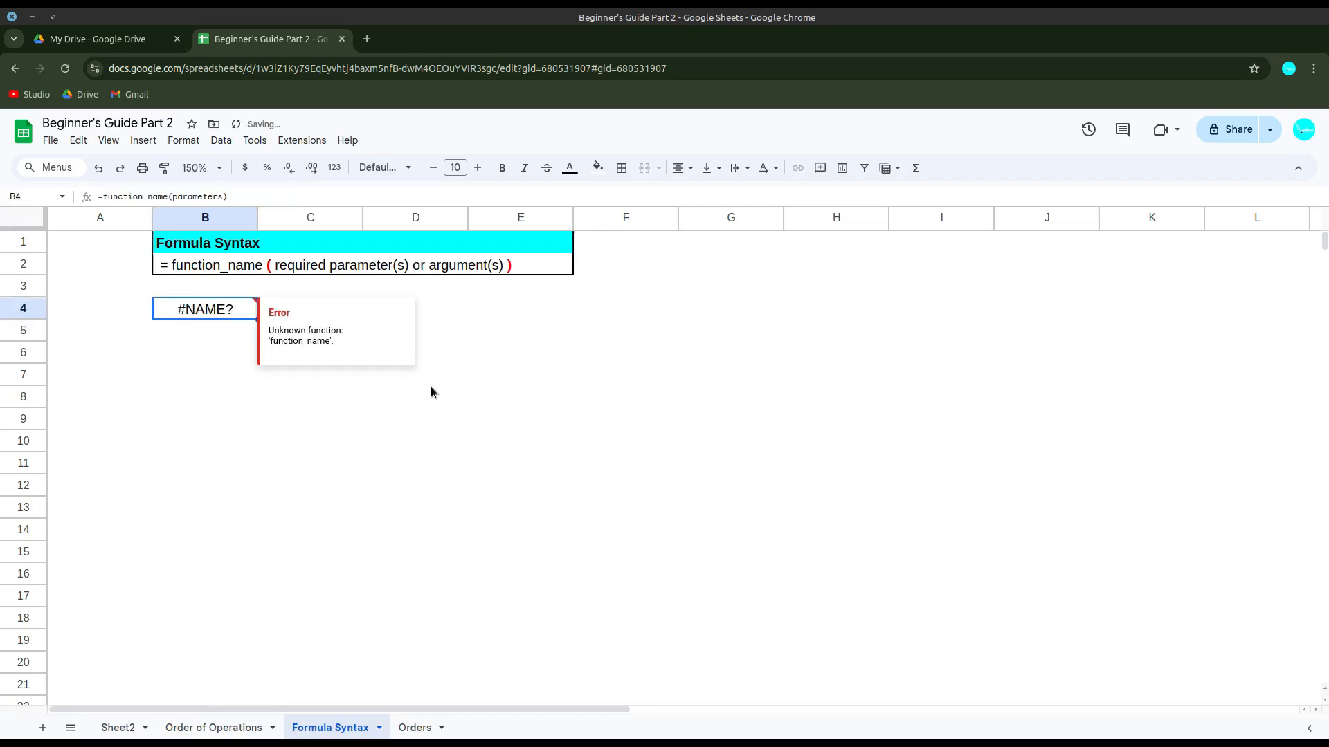
Replace the parameters argument in B4's formula with the nested call another_function(parameters)
double_click(195, 314)
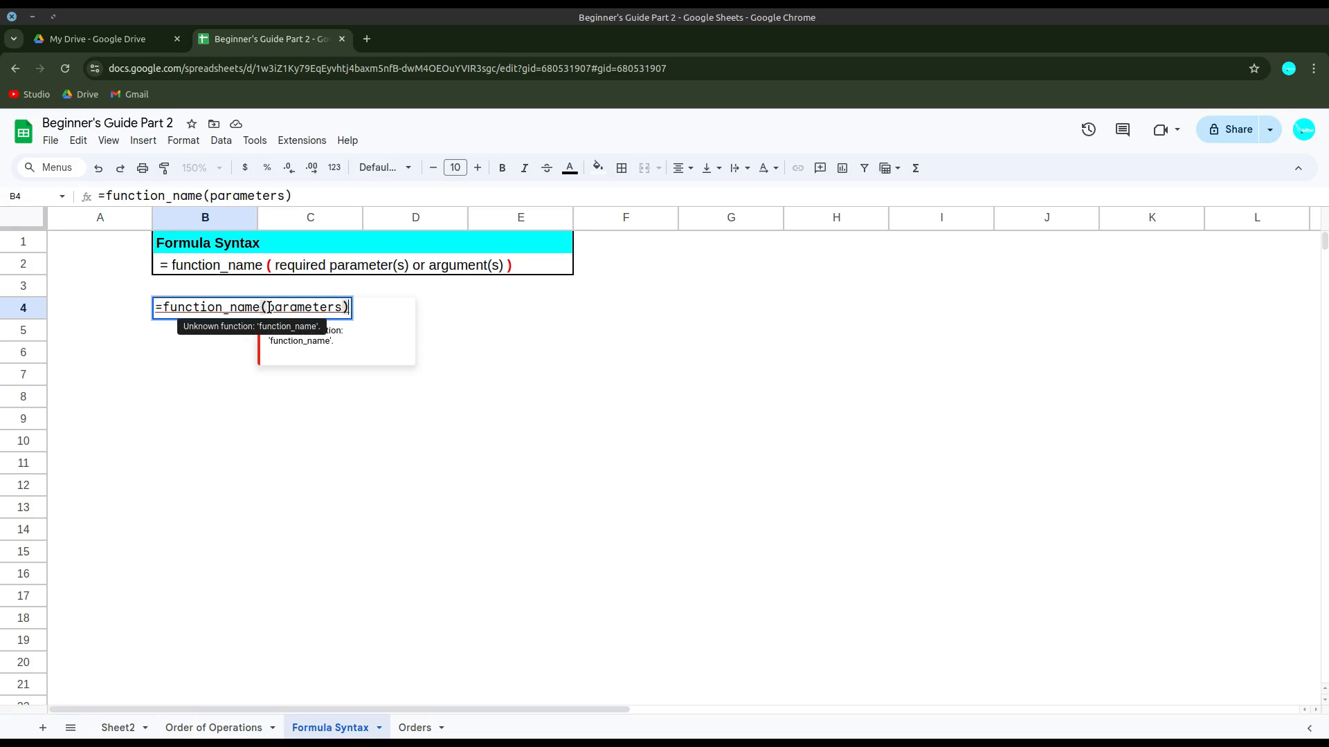
left_click_drag(268, 306, 343, 308)
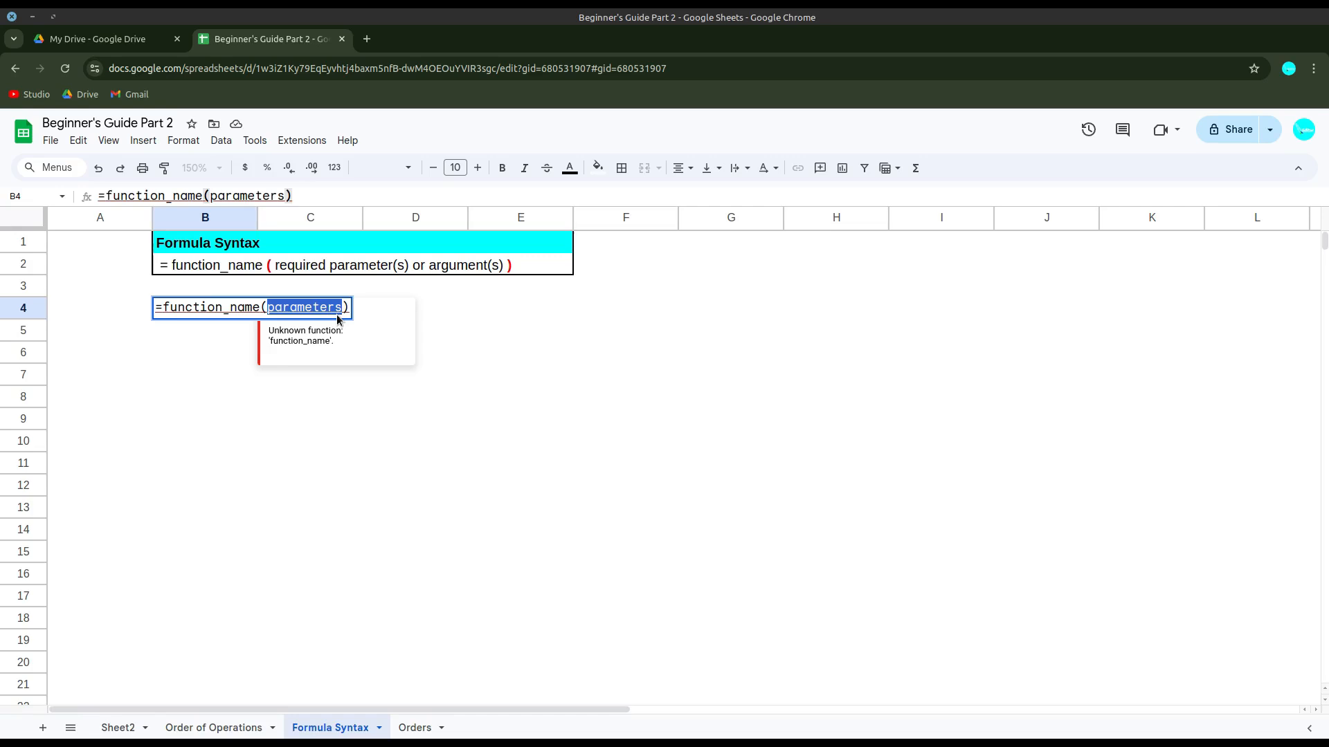
type("another _")
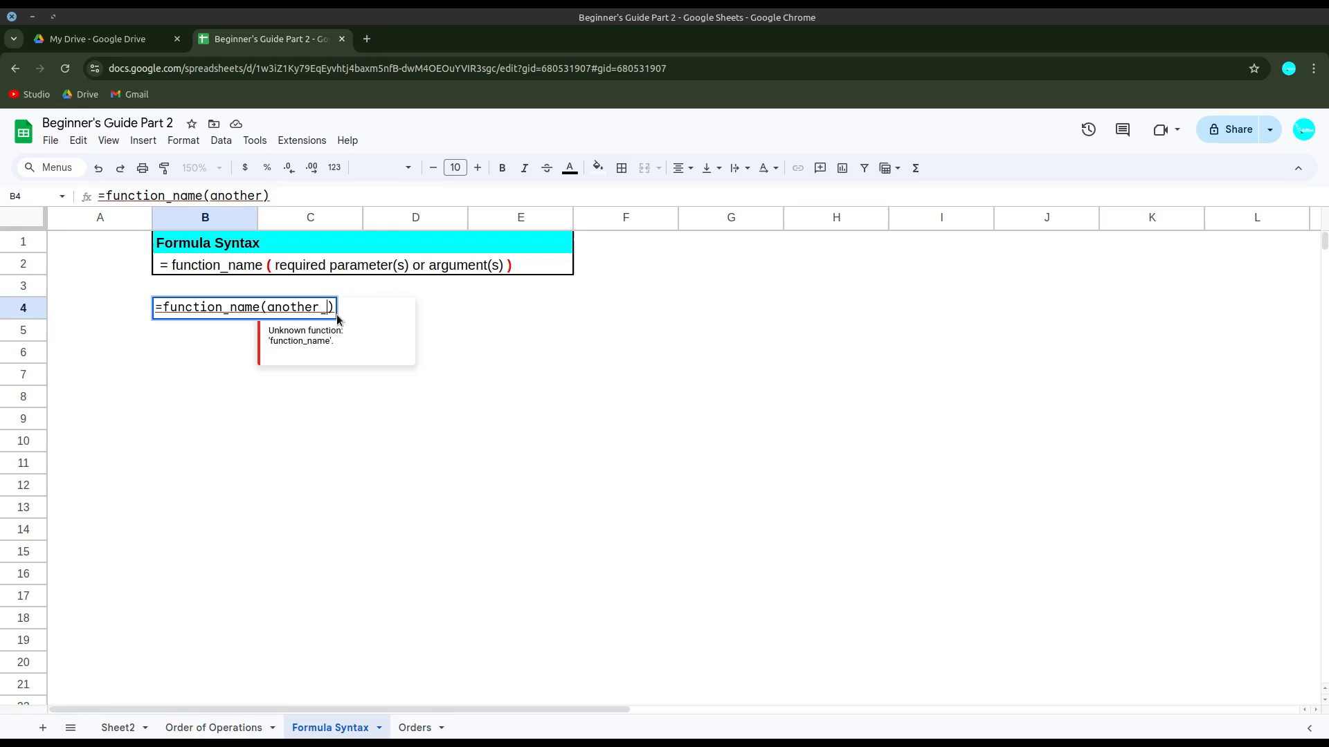
type("function")
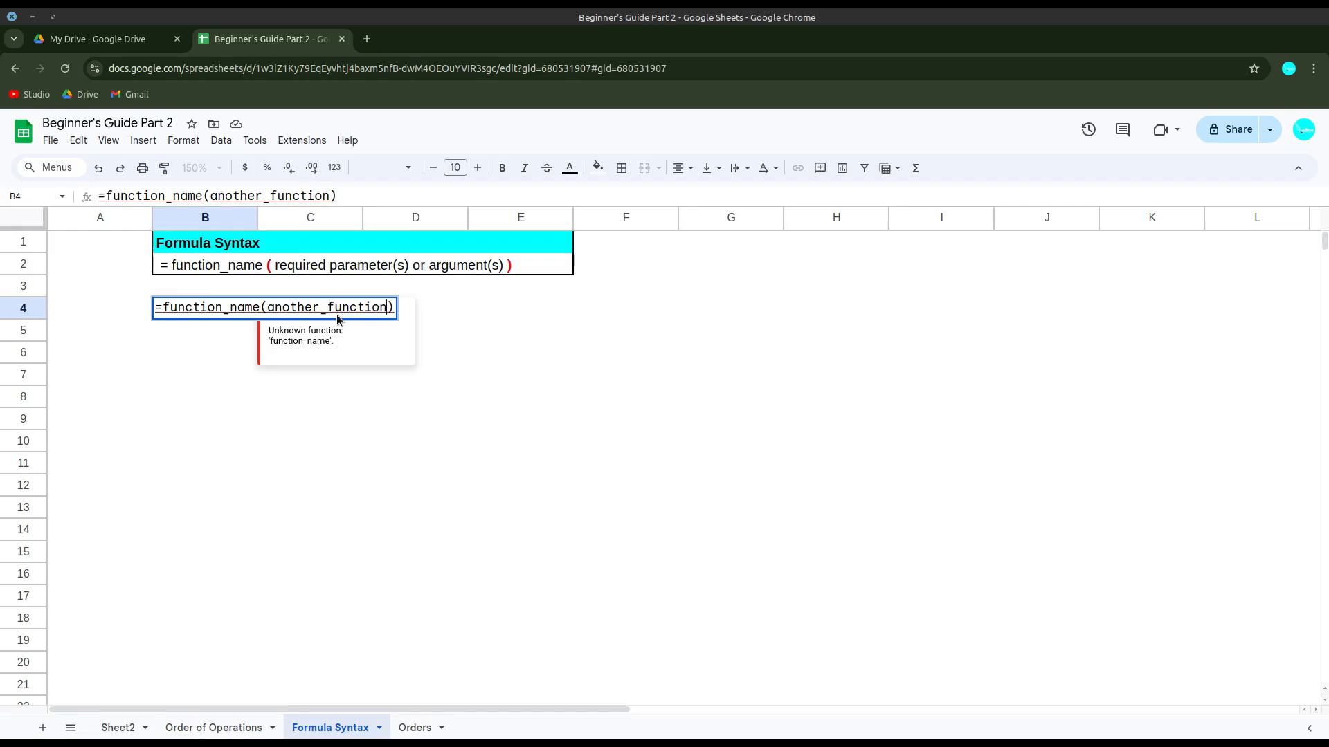
type("(")
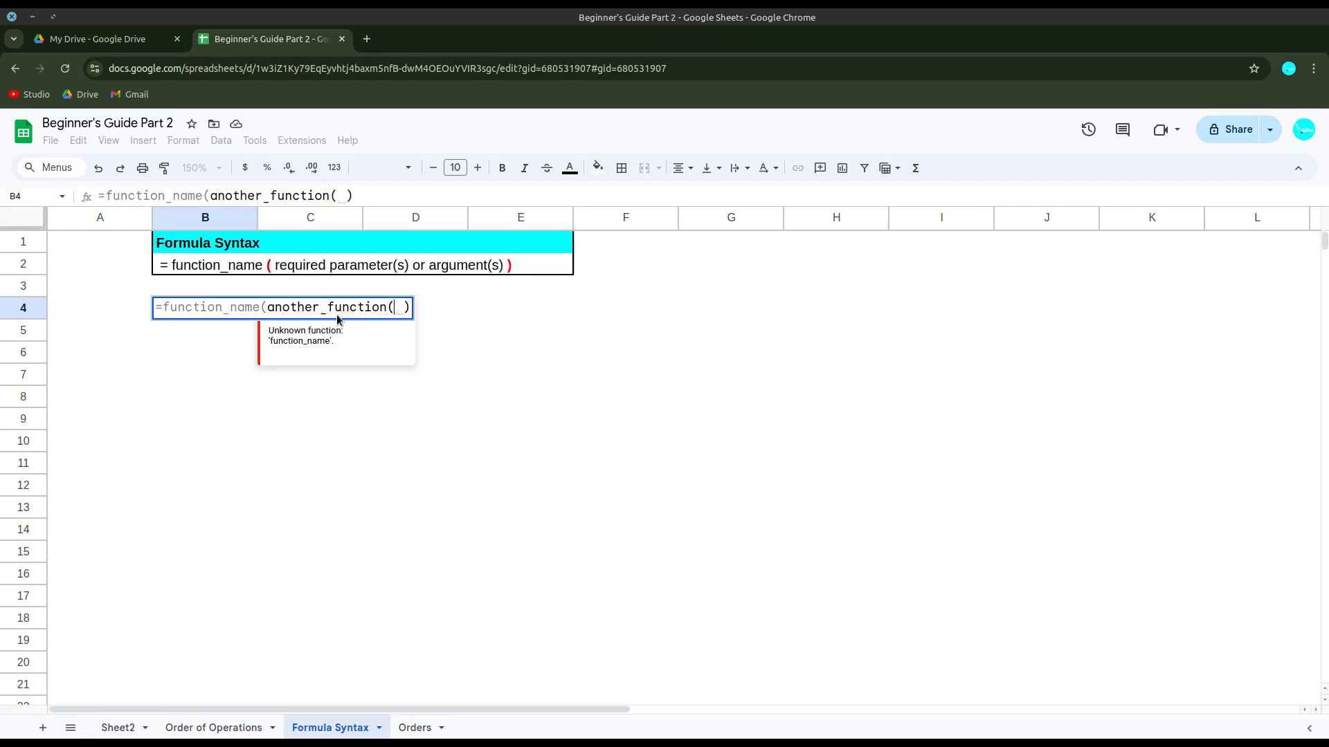
type("paramter")
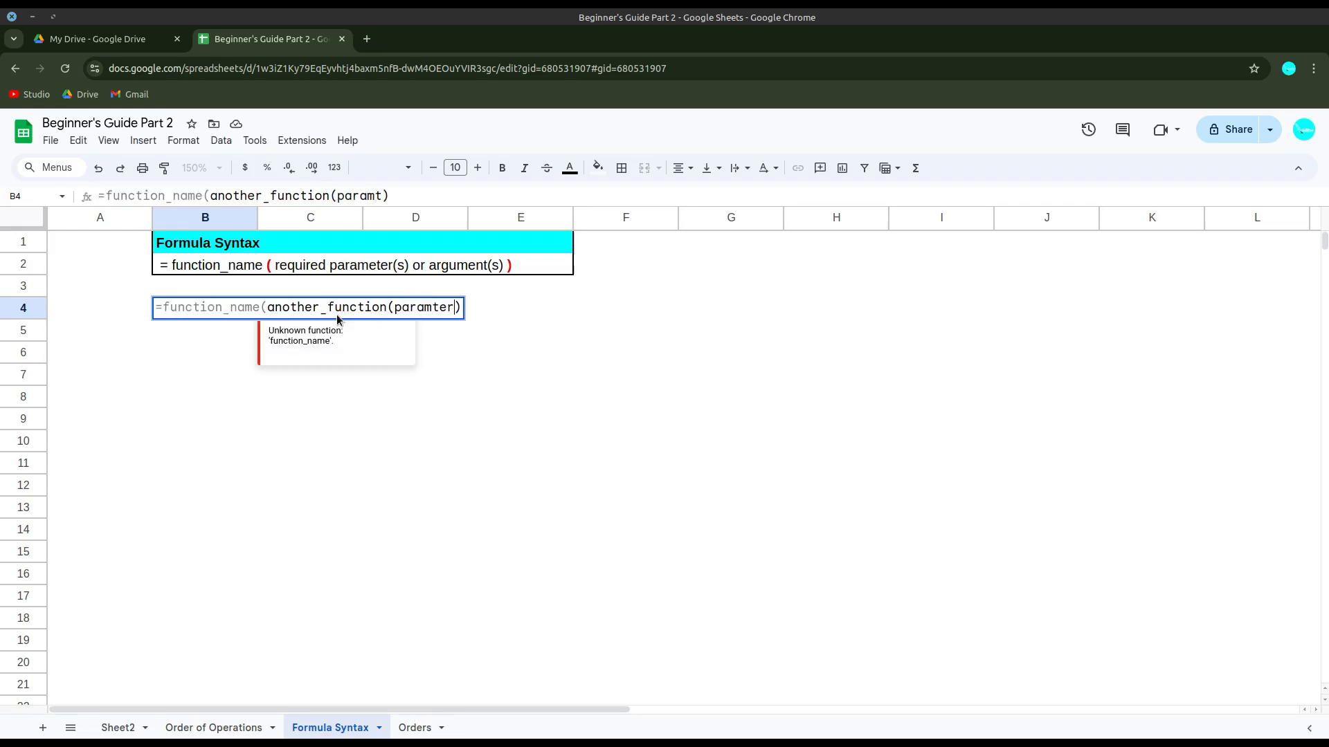
key("BackSpace")
key("BackSpace")
key("BackSpace")
key("BackSpace")
key("BackSpace")
type("ameters)")
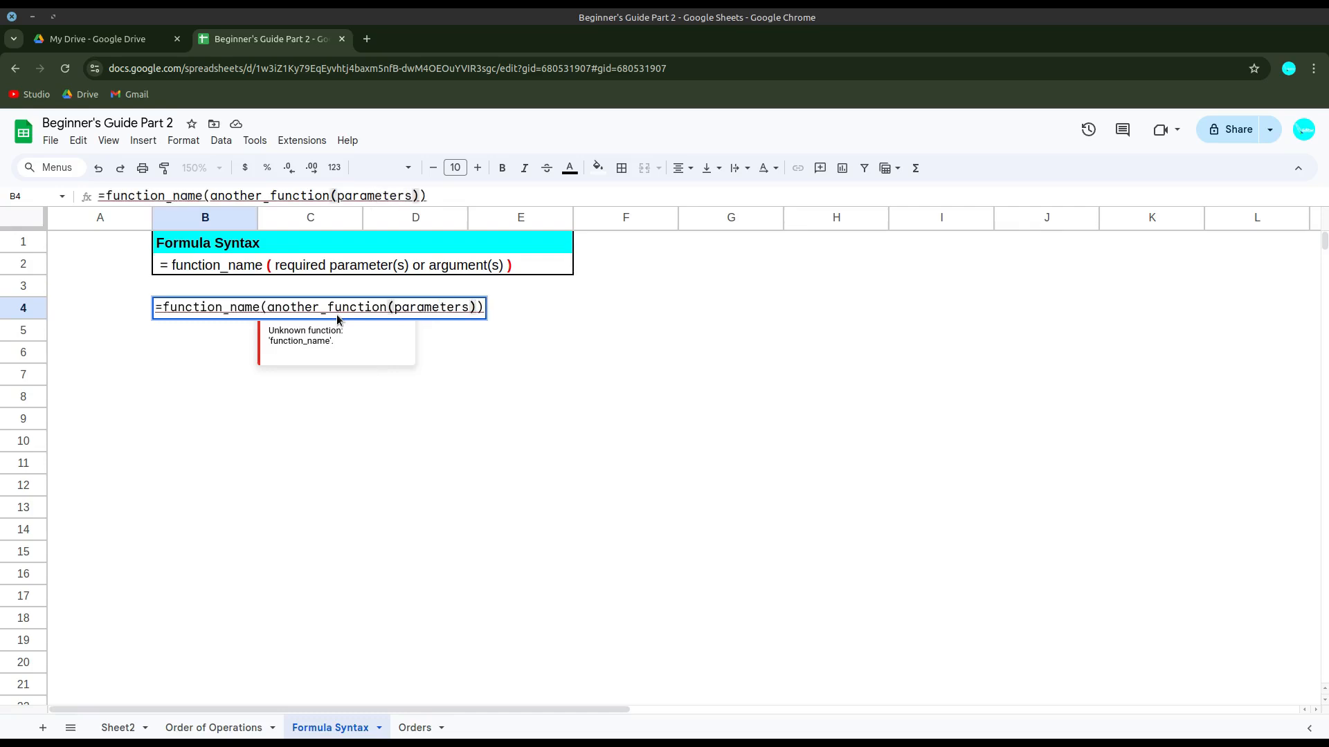
Nest a third level in B4's formula so it reads =function_name(another_function(yet_another_function(parameters)))
key("BackSpace")
key("BackSpace")
key("BackSpace")
key("BackSpace")
key("BackSpace")
key("BackSpace")
key("BackSpace")
key("BackSpace")
key("BackSpace")
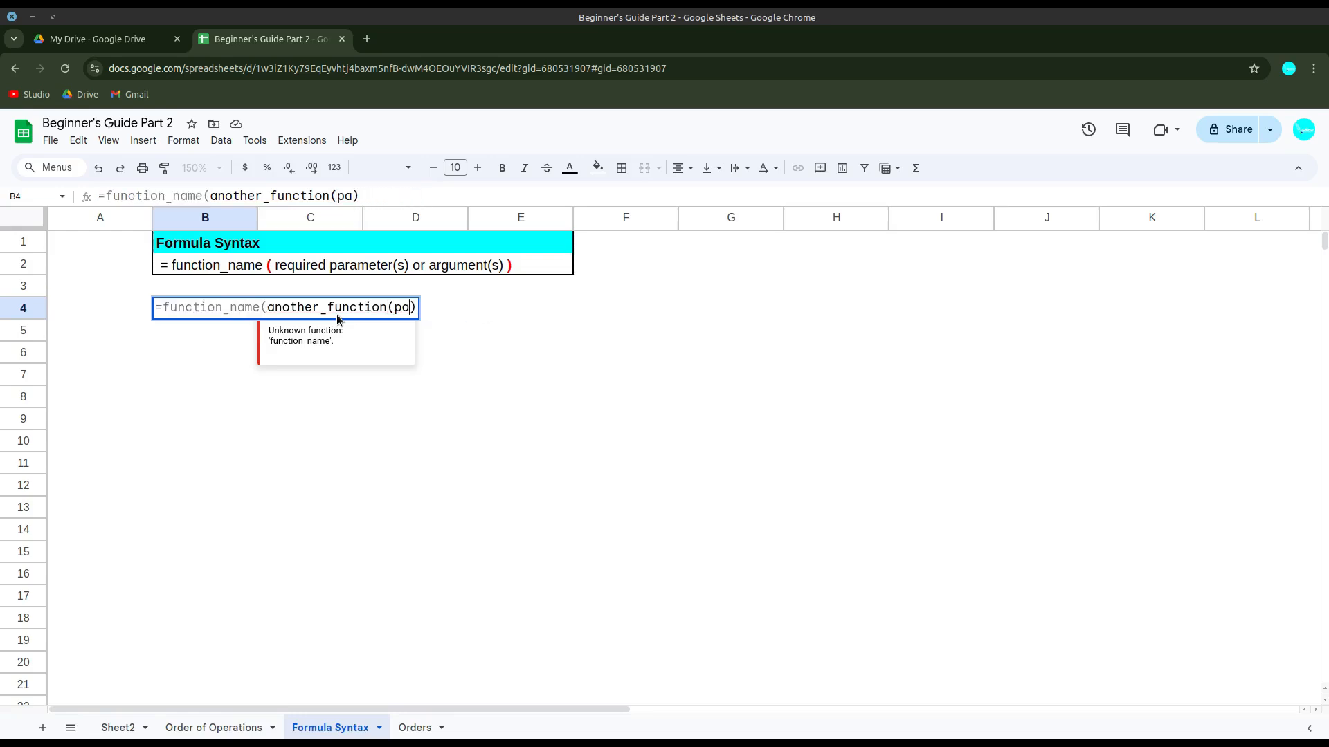
key("BackSpace")
key("BackSpace")
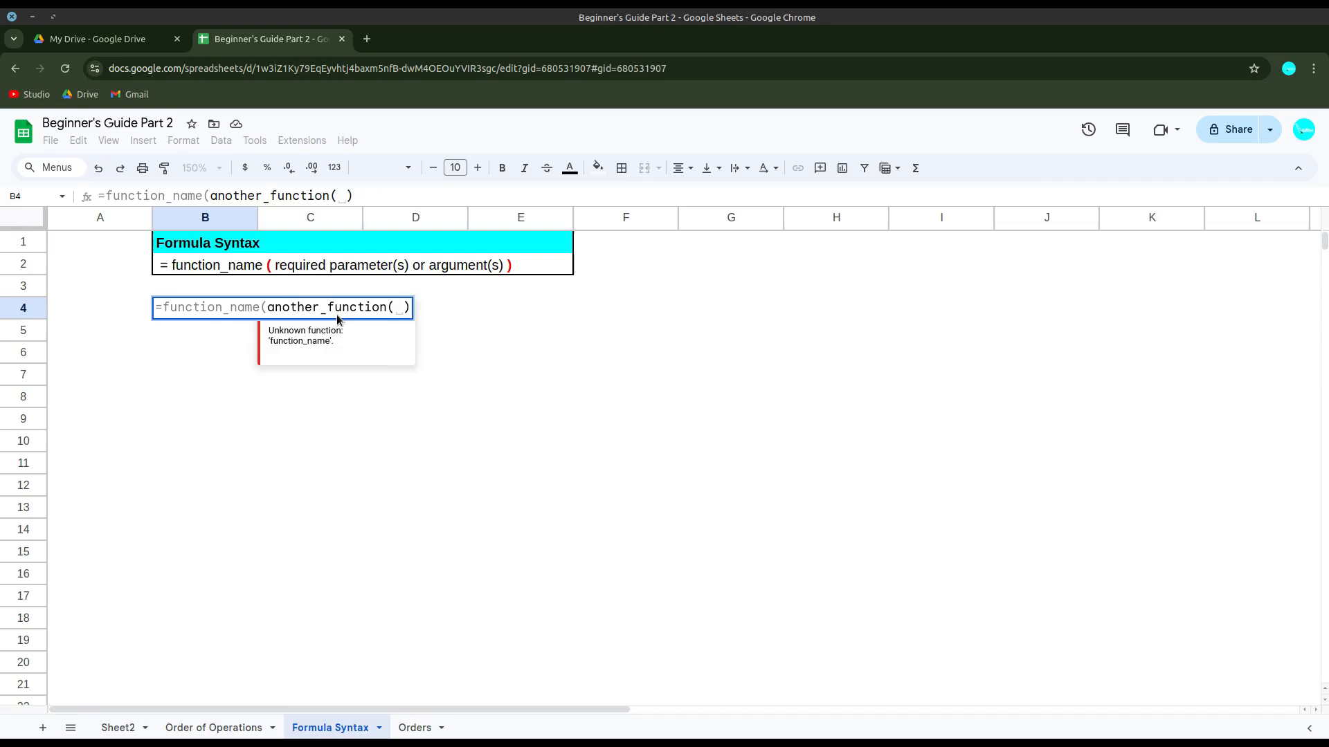
type("yet")
type("_another")
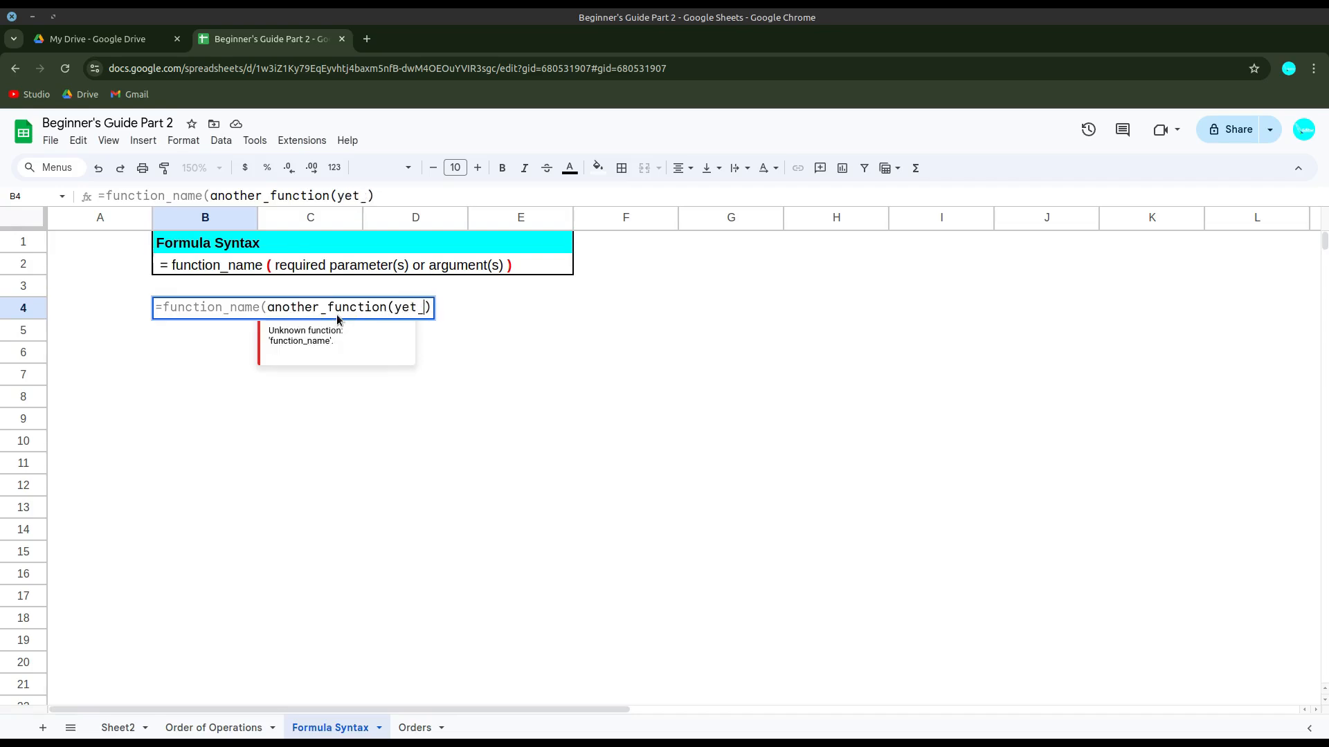
type("_function(")
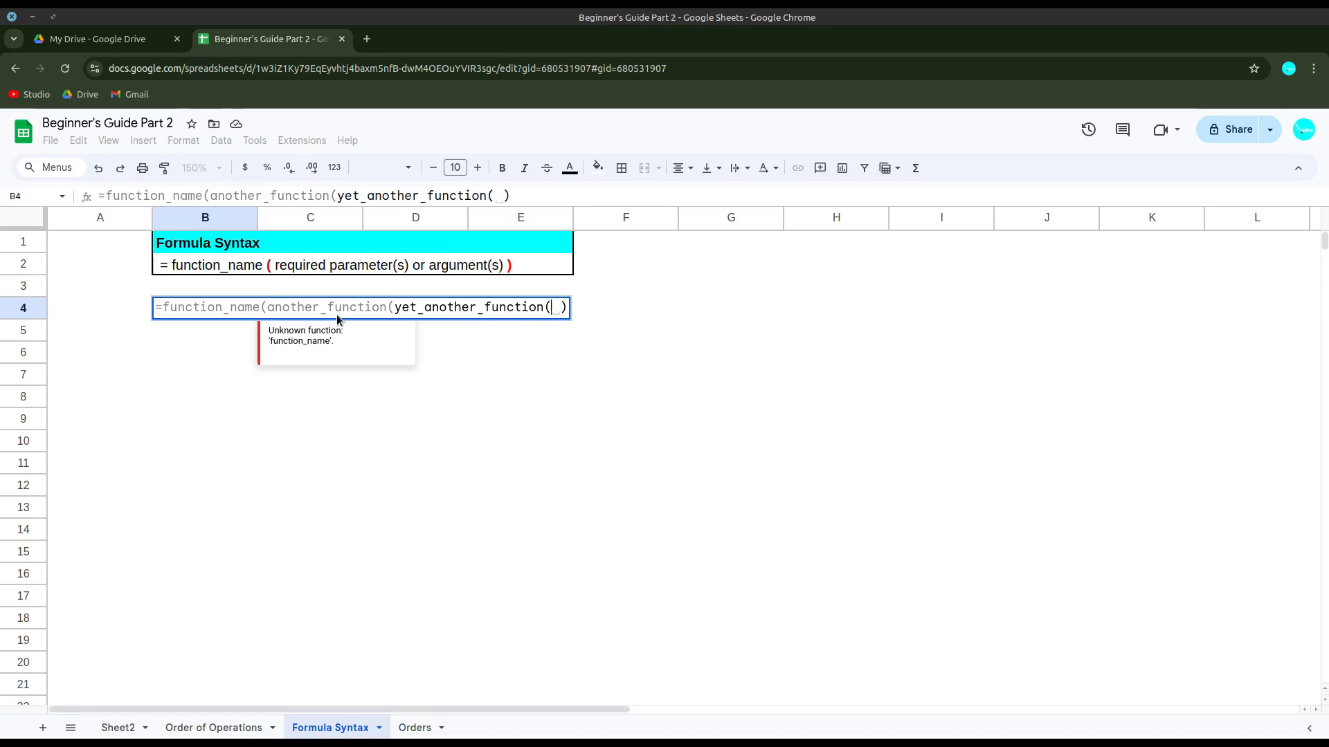
type("paramters")
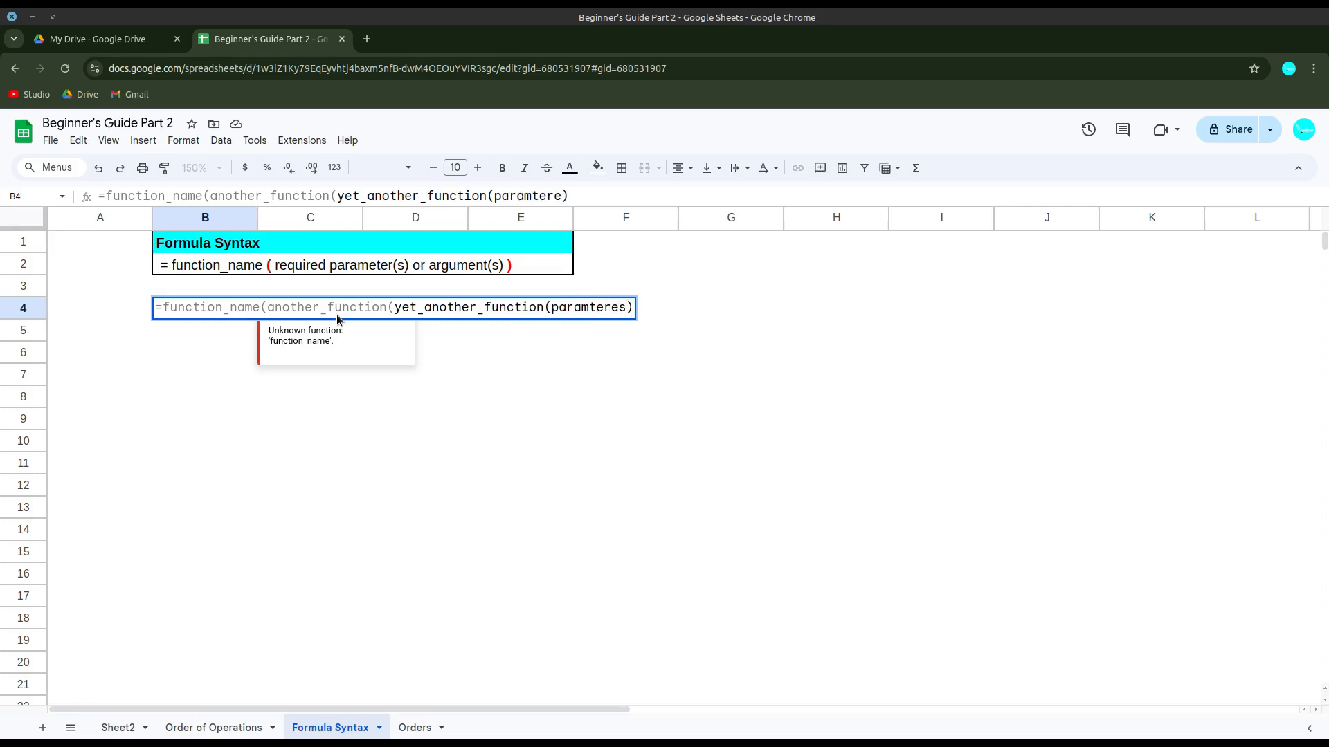
key("BackSpace")
key("BackSpace")
key("BackSpace")
key("BackSpace")
key("BackSpace")
type("meters)")
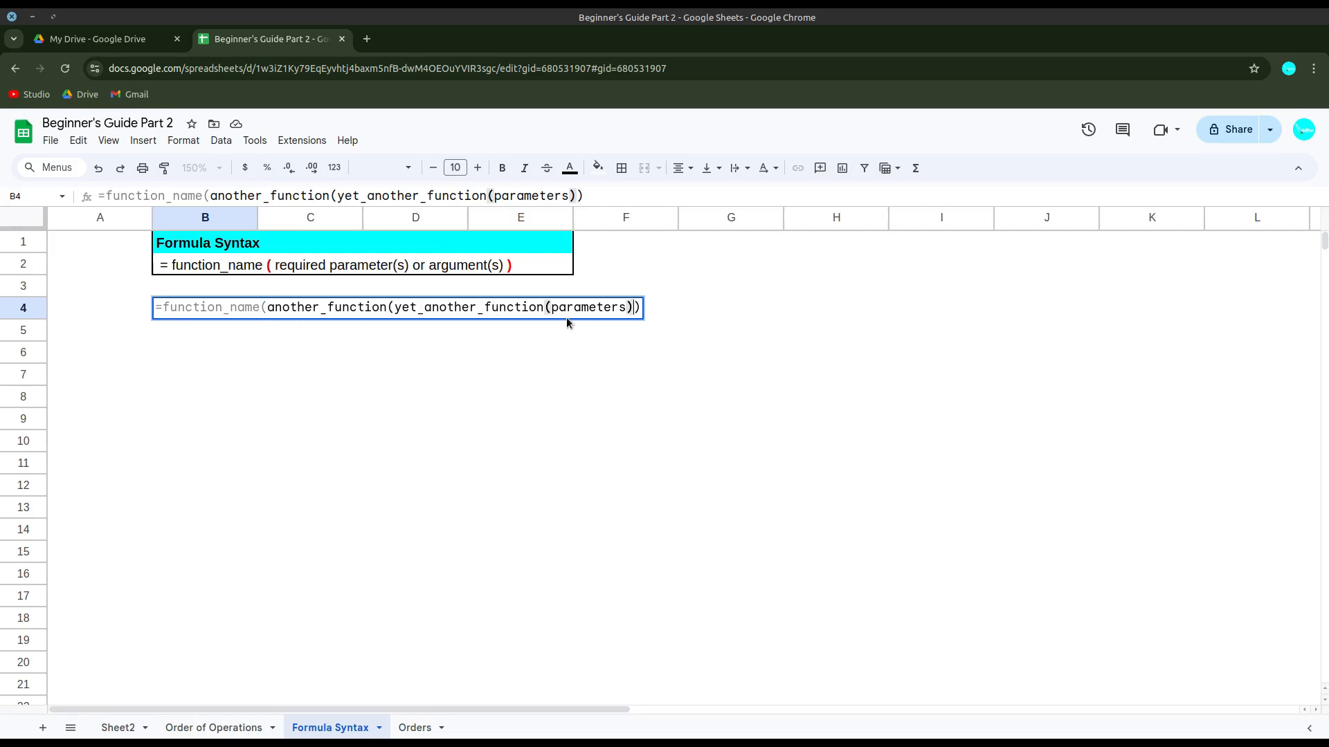
left_click(638, 307)
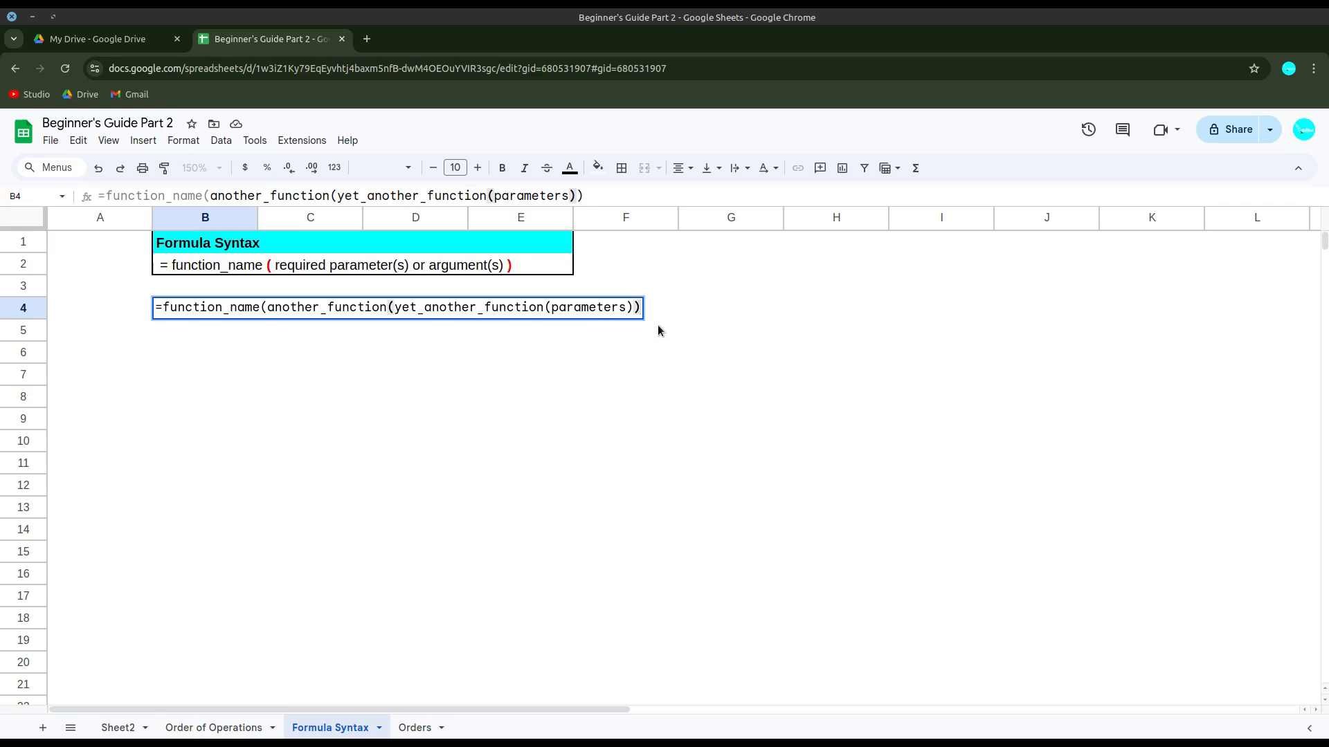
type(")")
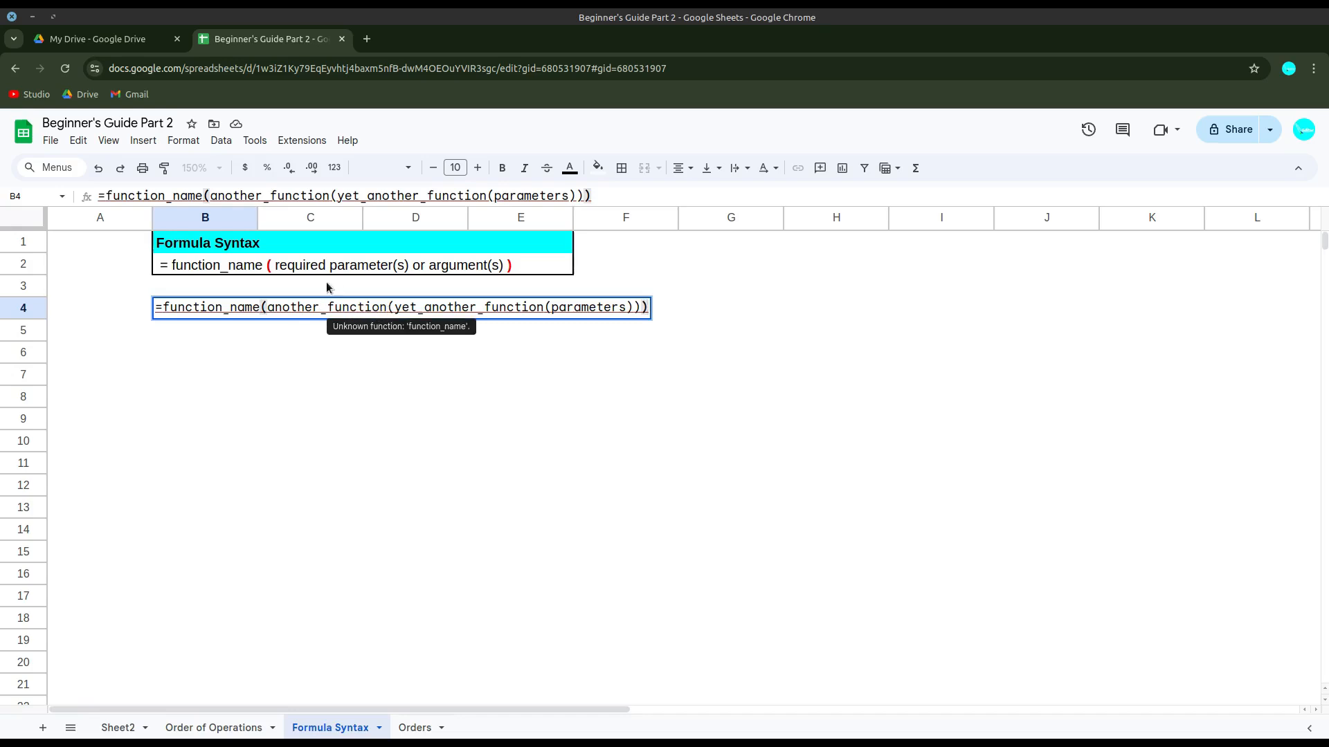
Discard the nested edit and replace the contents of B4 with =today()
key("Escape")
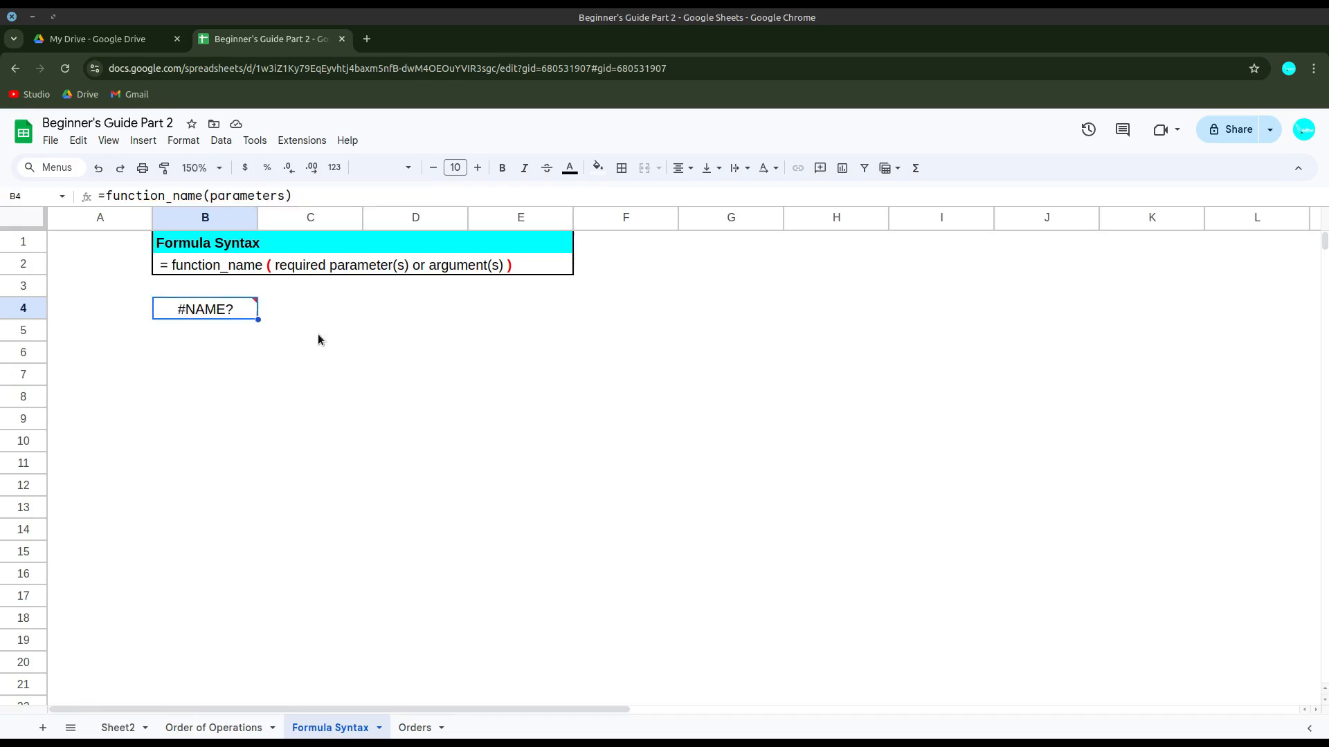
key("Delete")
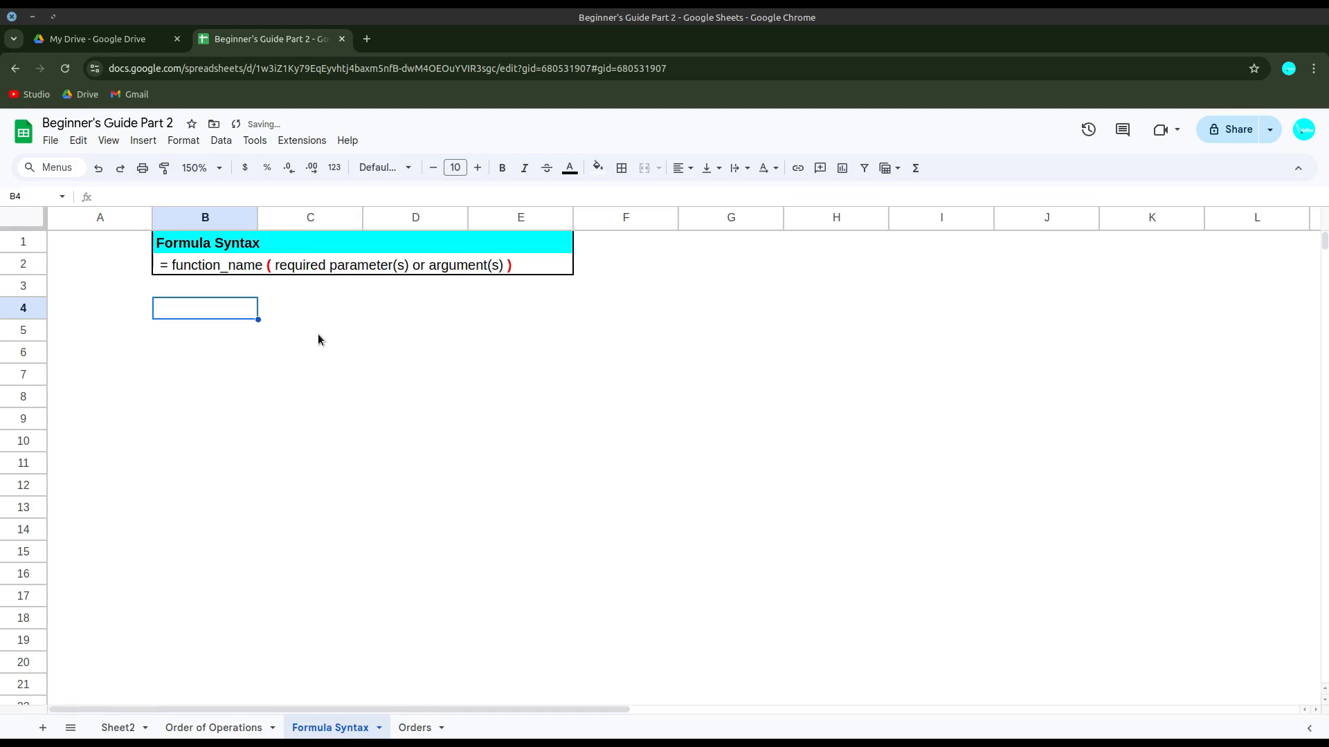
type("=t")
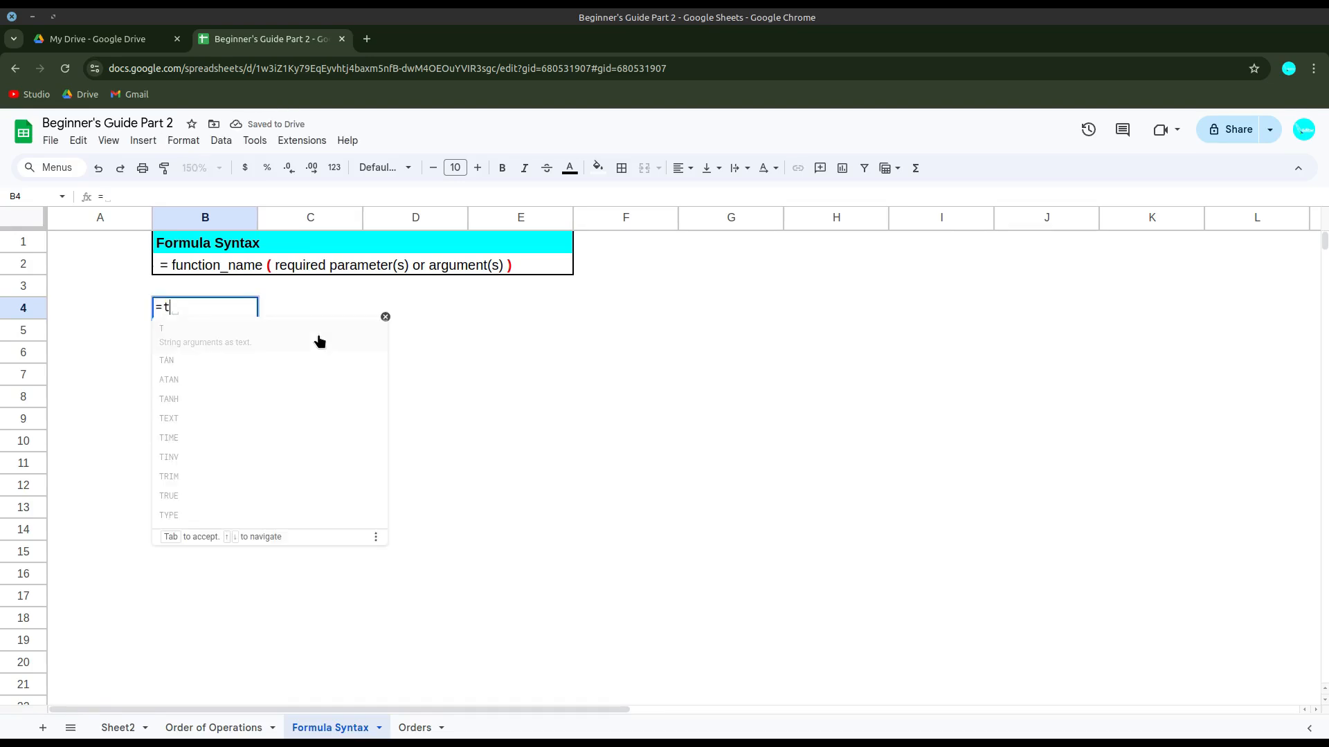
type("oday()")
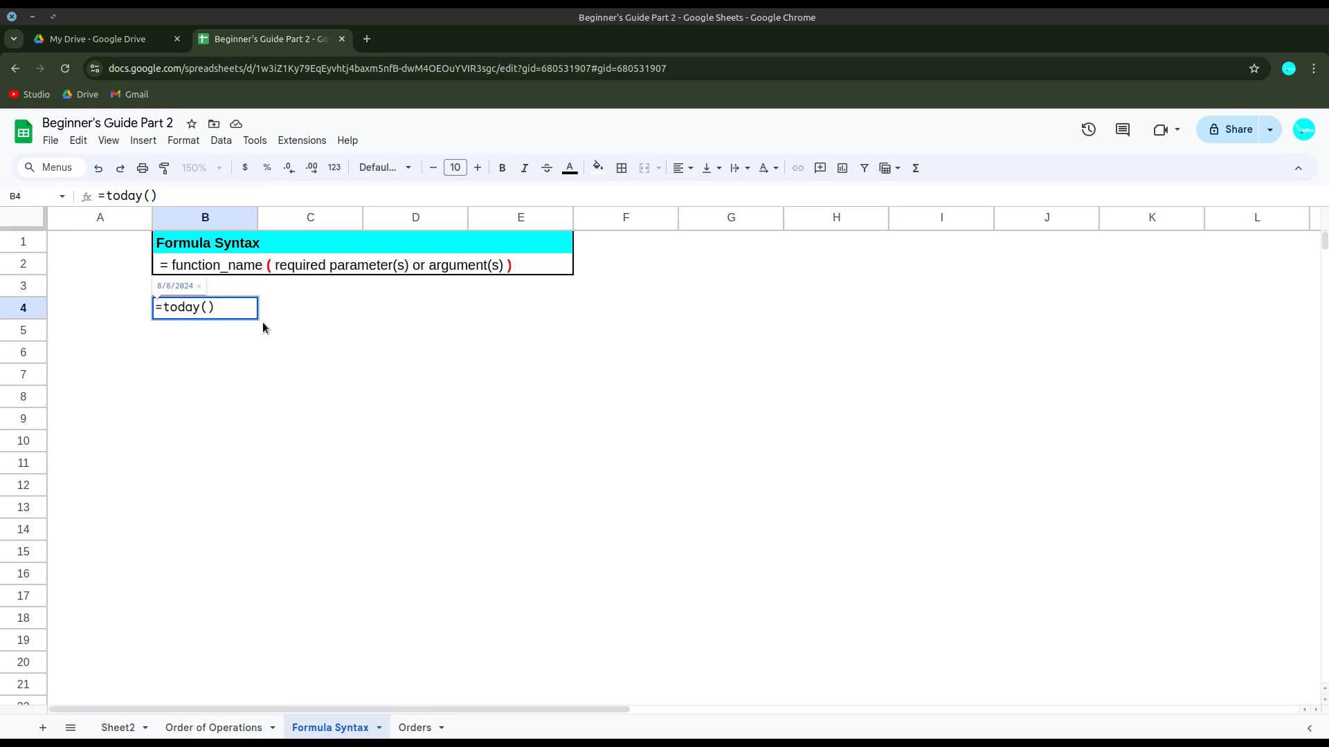
key("Return")
left_click(234, 315)
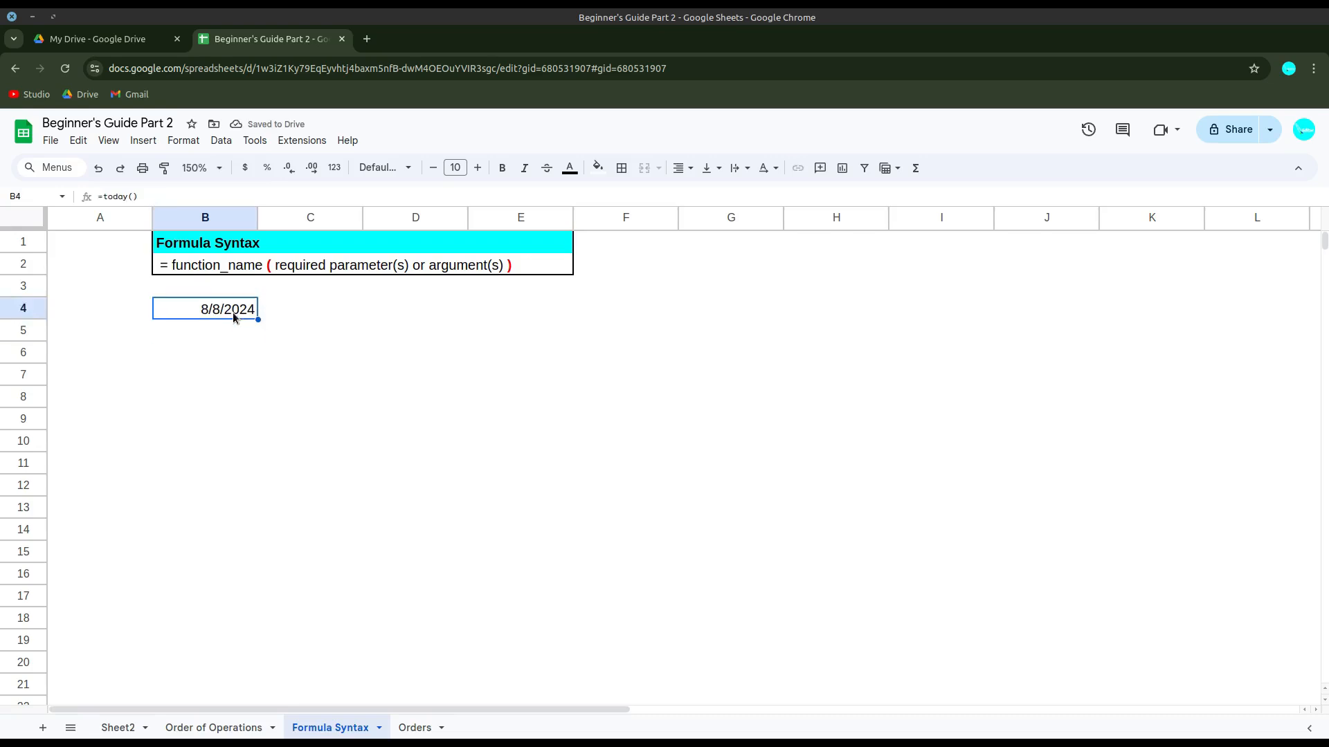
Enter =now() in cell C4 and fit column C's width to its content
left_click(288, 317)
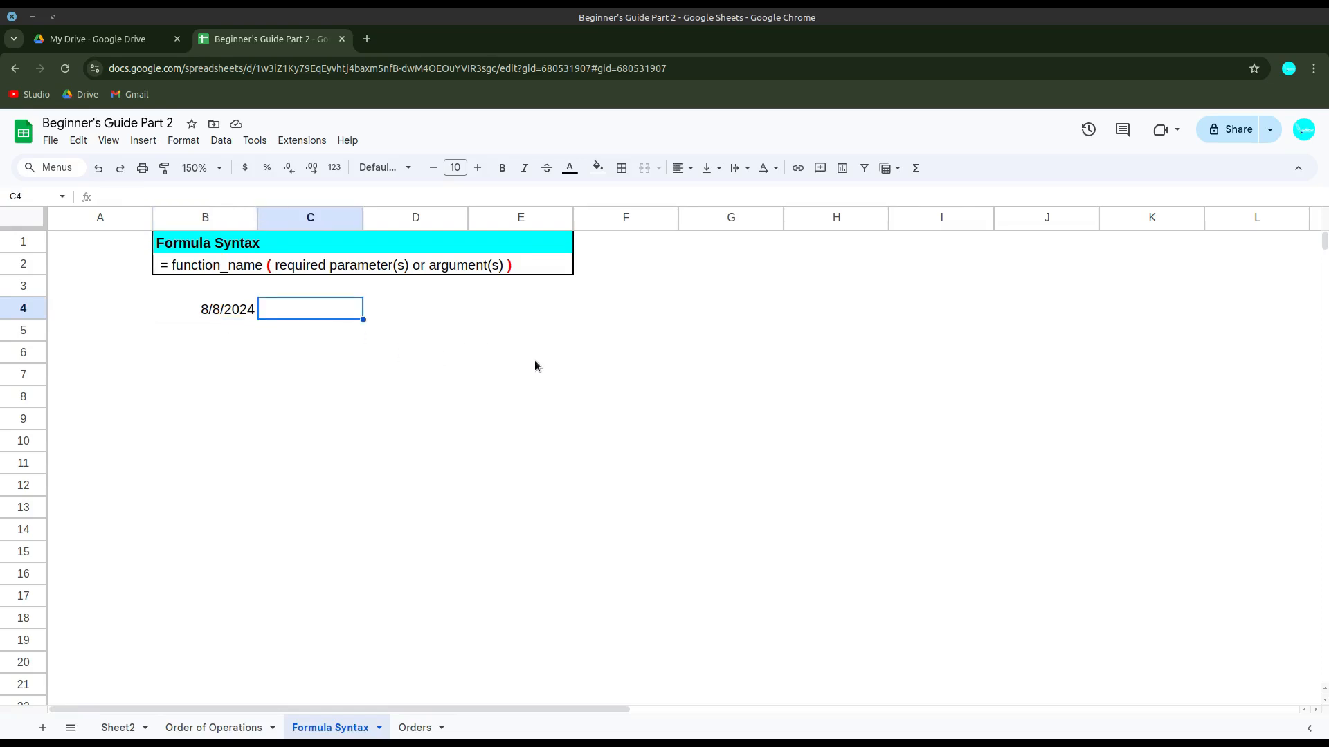
type("=nos")
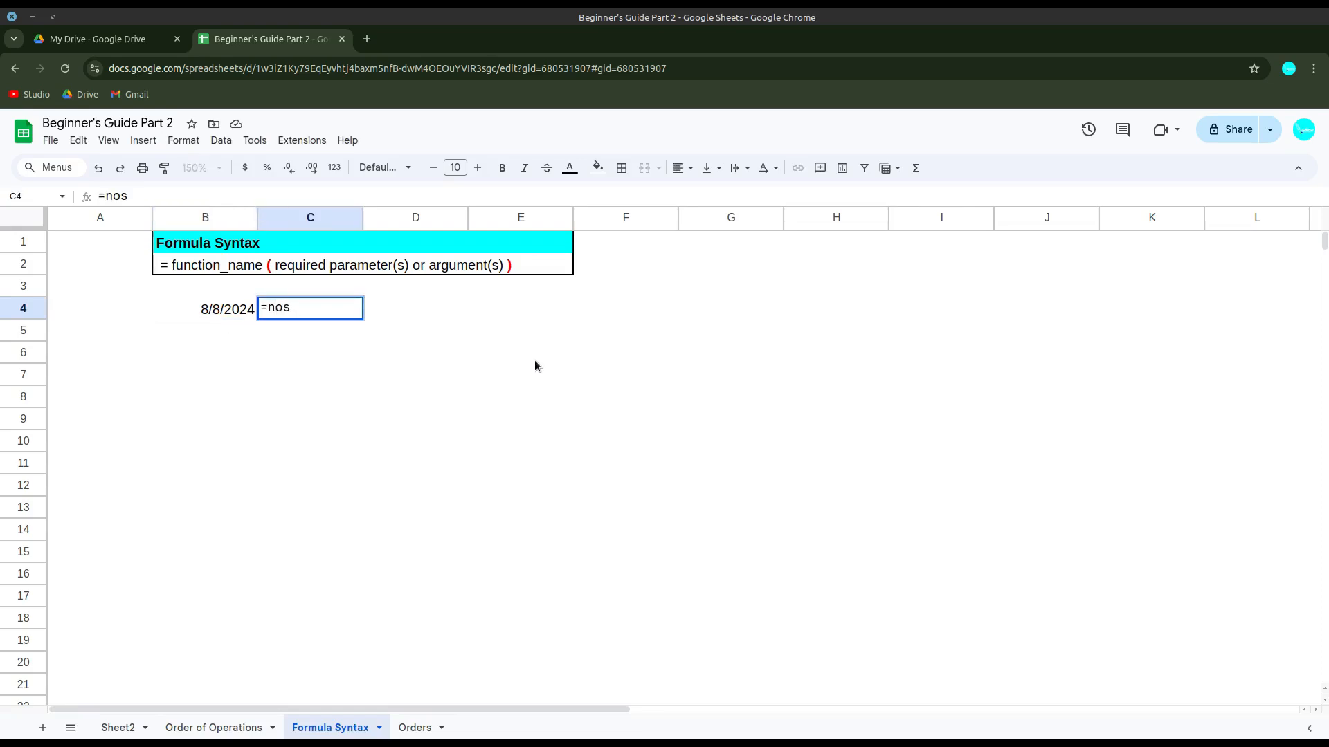
key("BackSpace")
type("w()")
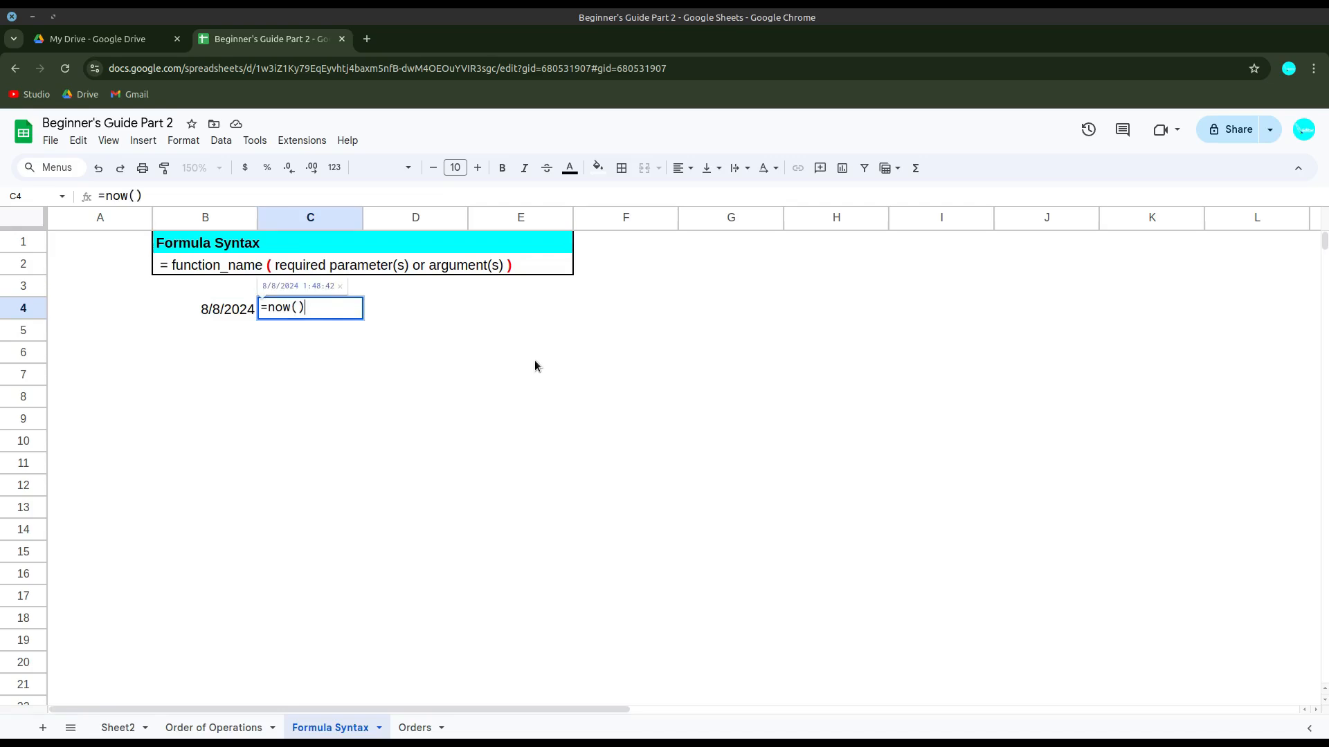
key("Return")
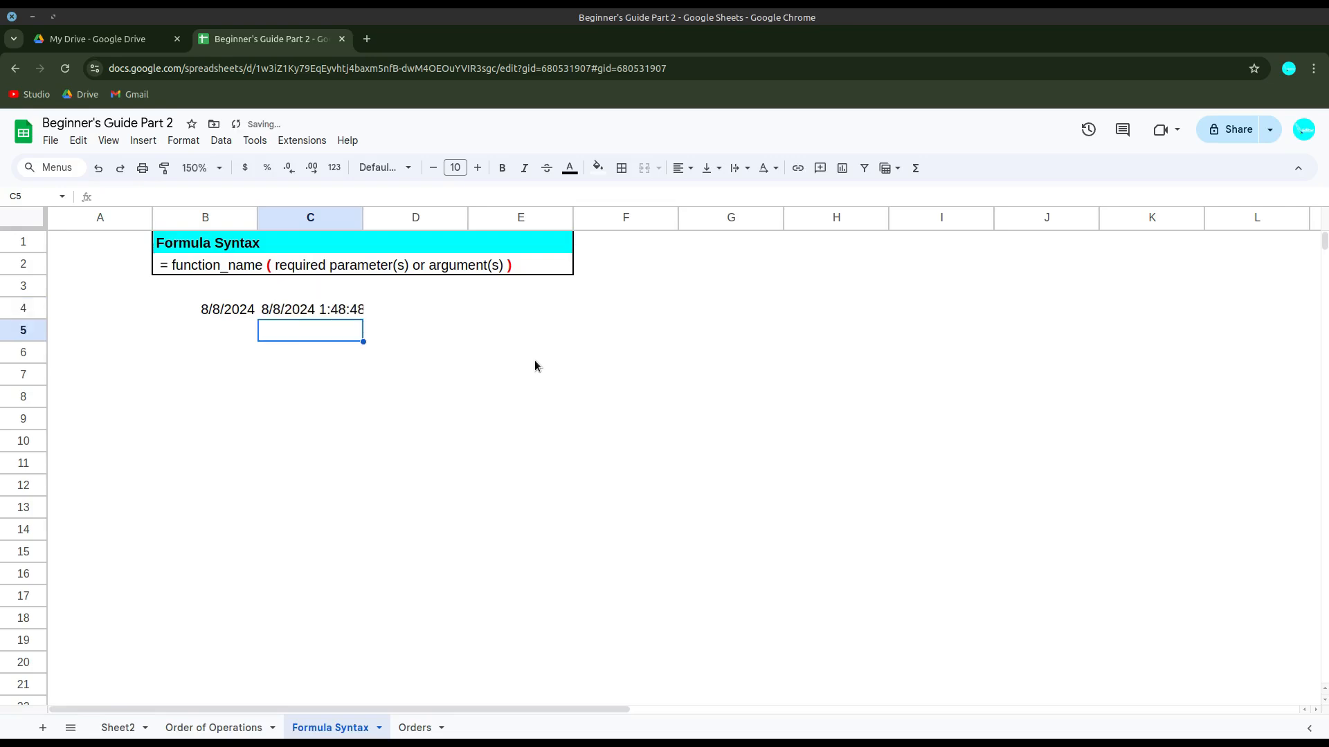
double_click(362, 219)
left_click(465, 330)
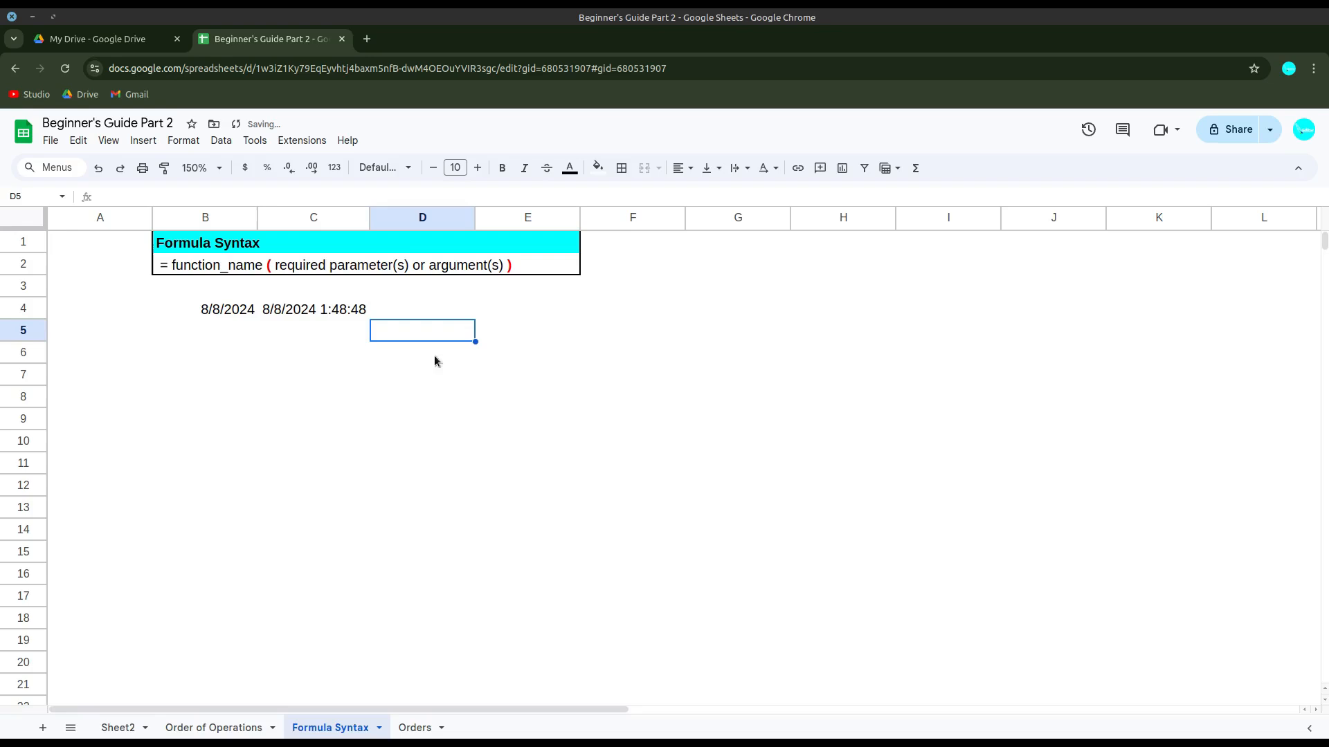
Open Sheet2, start a SUM formula in C3 to examine the function's expanded syntax help, and discard the entry
left_click(130, 731)
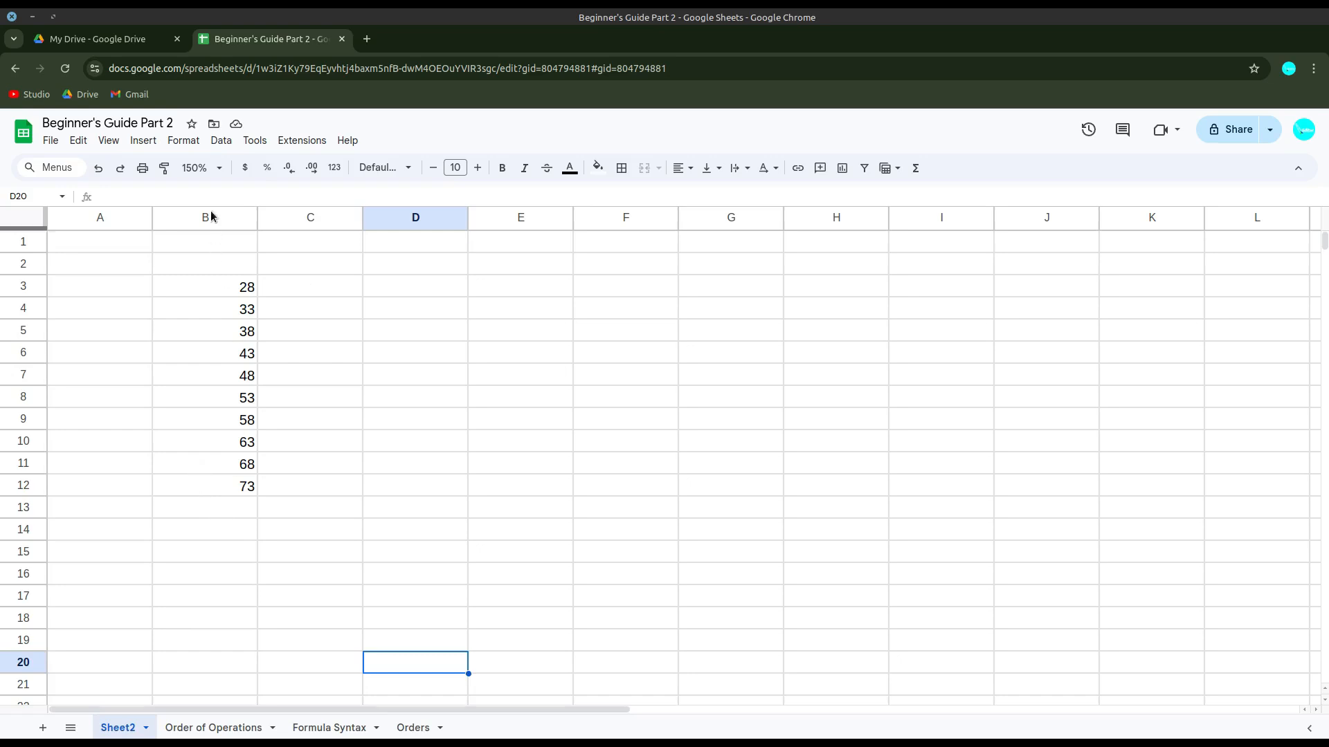
left_click(317, 286)
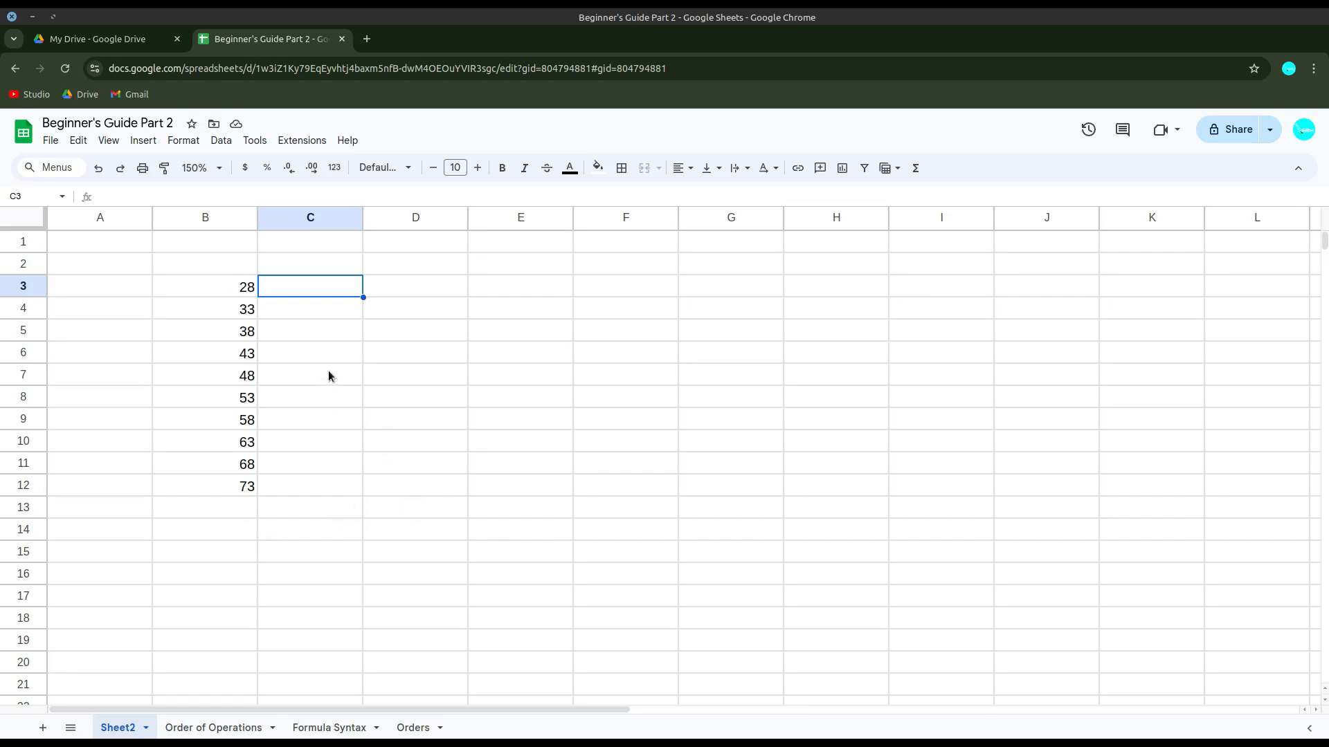
type("=")
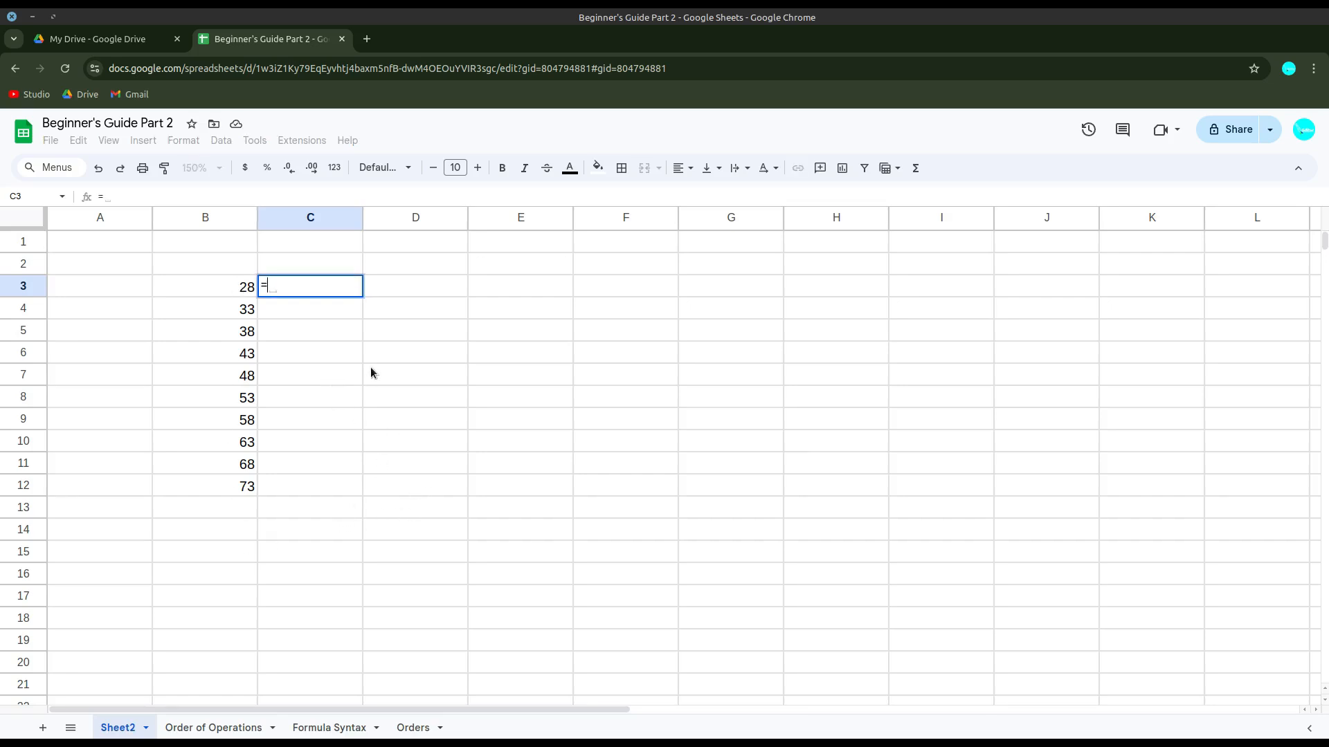
type("sum")
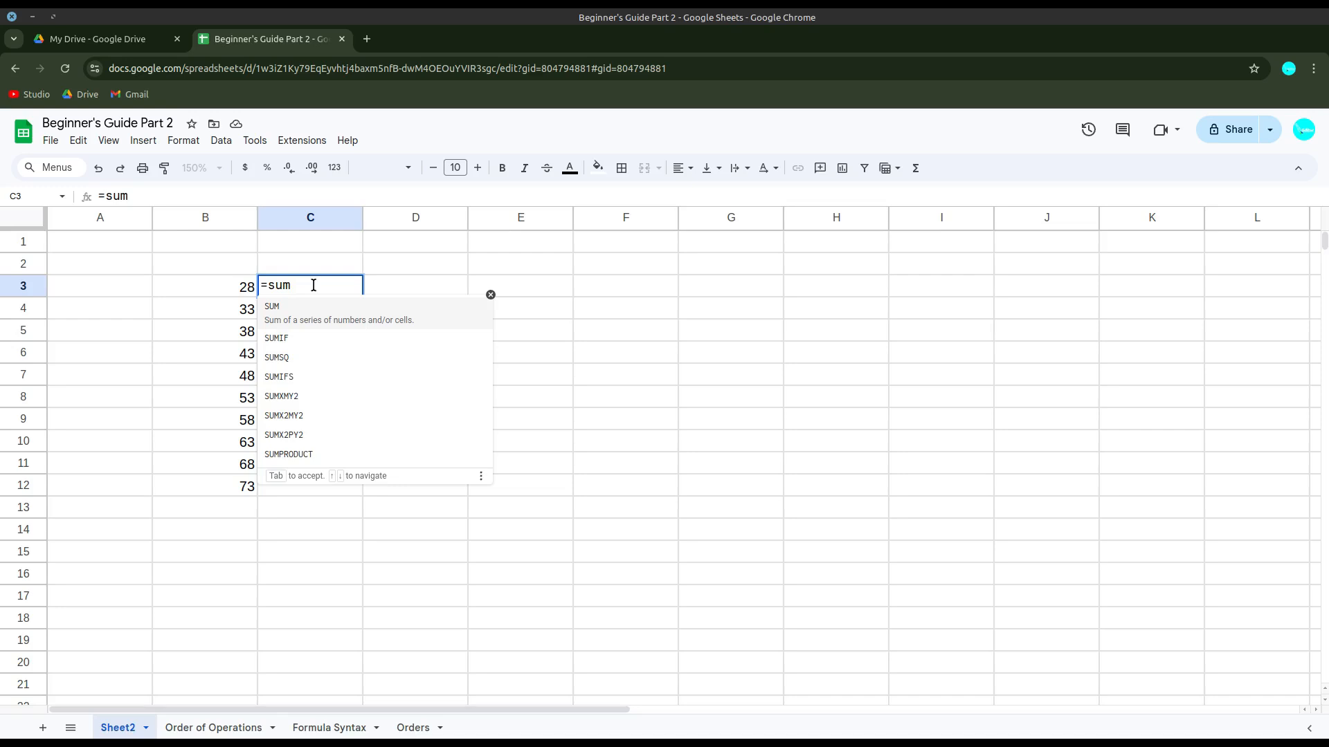
type("(")
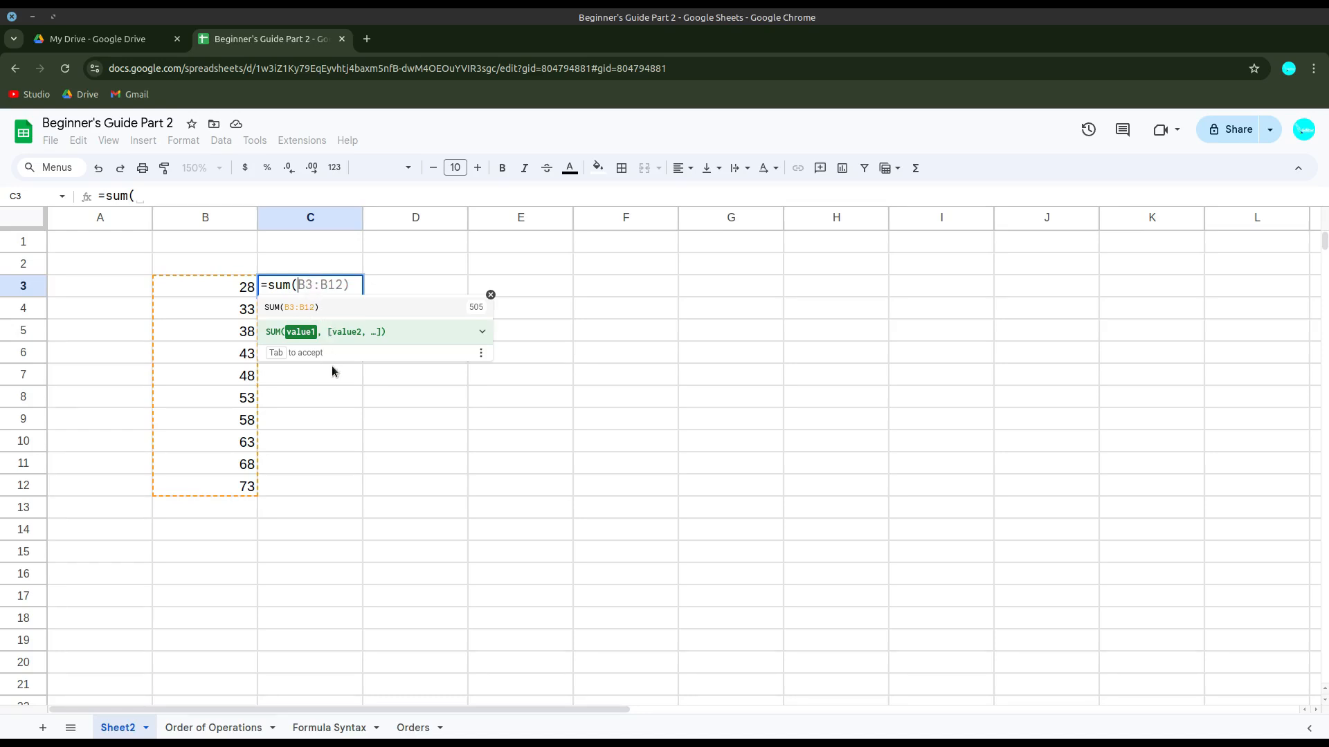
left_click(482, 335)
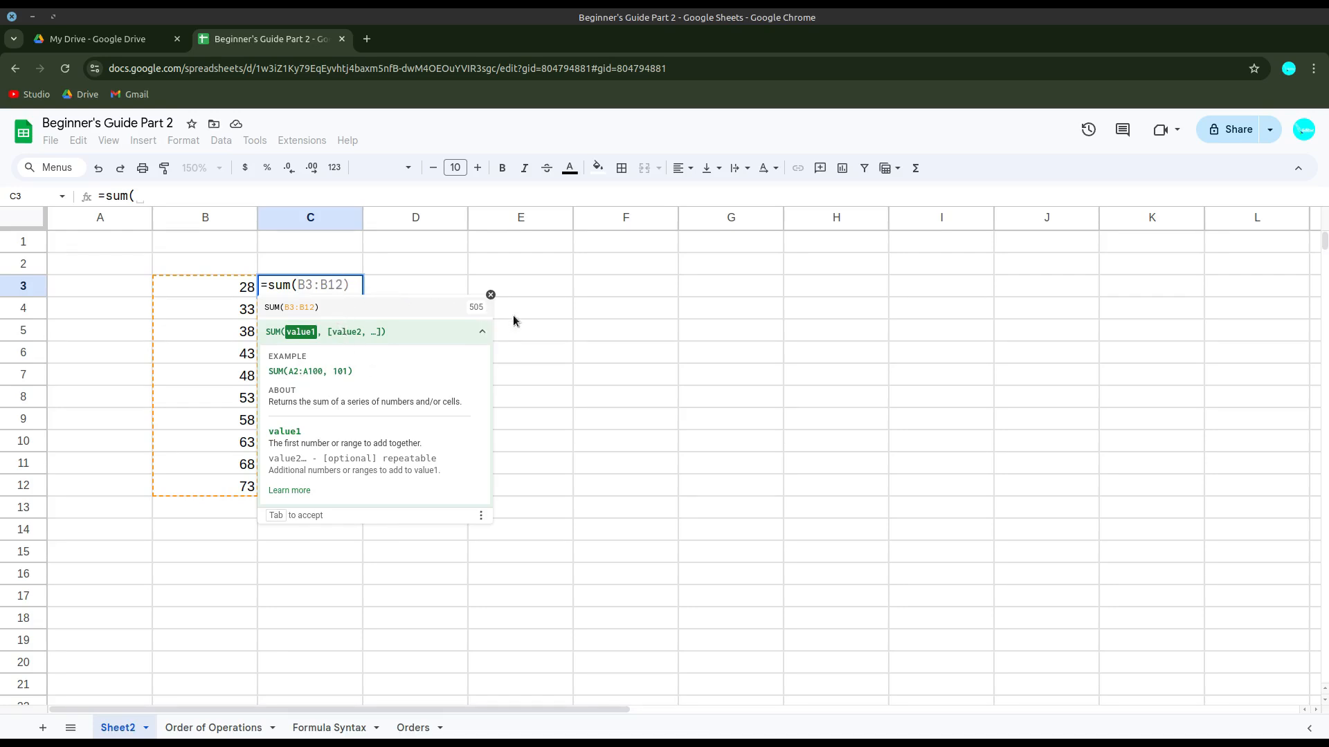
key("Escape")
key("Escape")
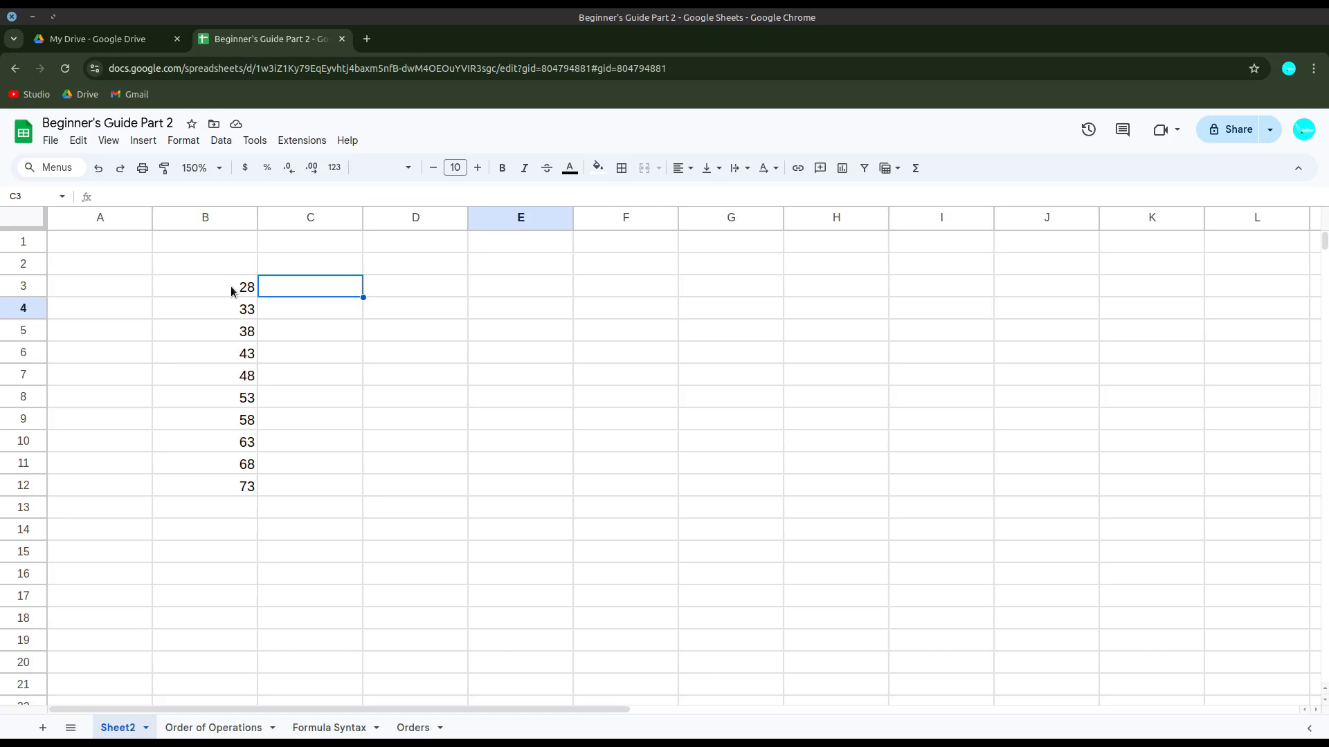
Enter =sum(B3:B12) in cell C3 to total the numbers in column B
left_click(231, 289)
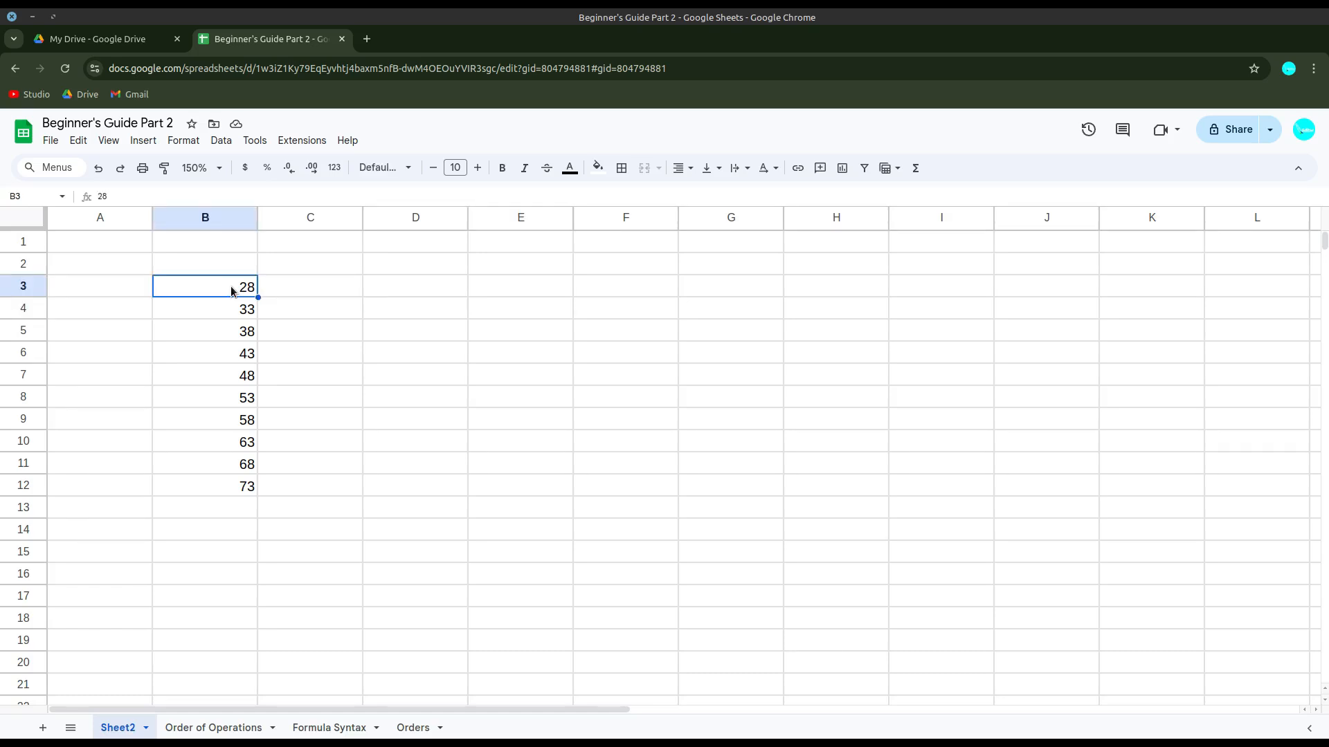
left_click(227, 494)
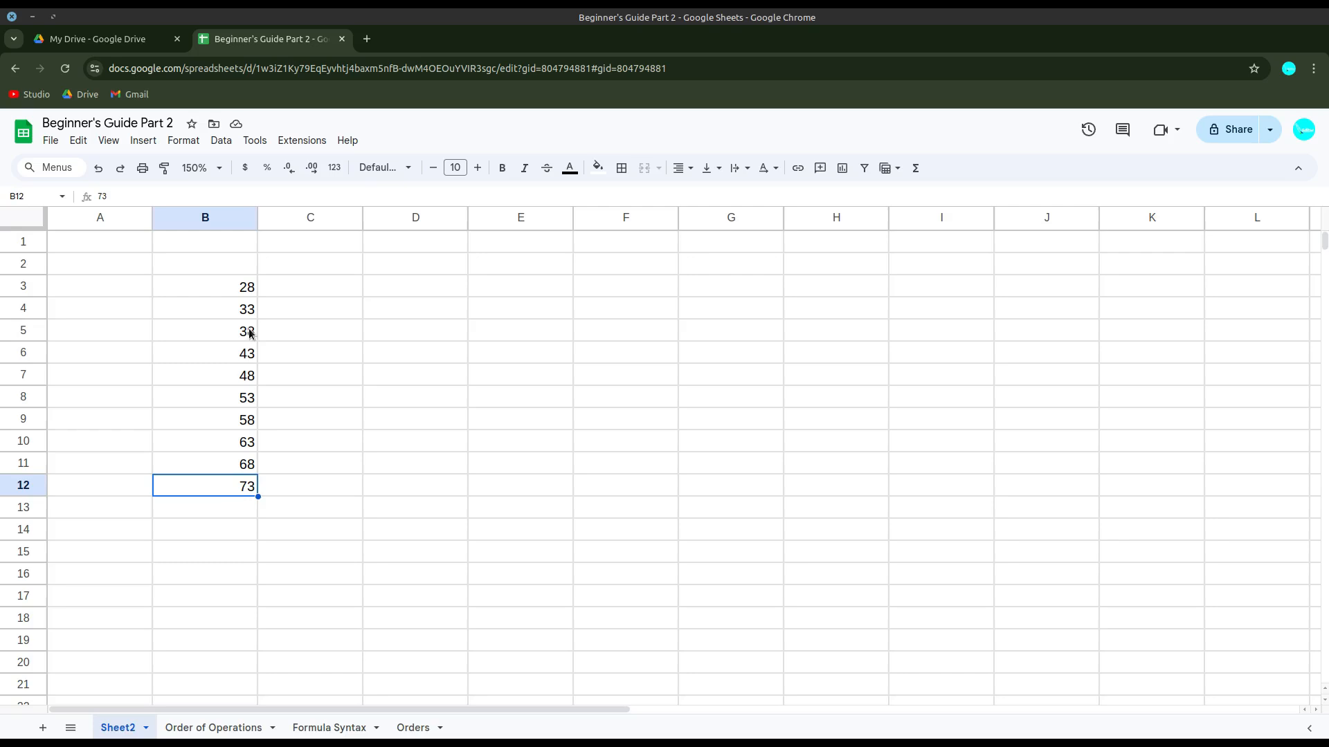
left_click(213, 290)
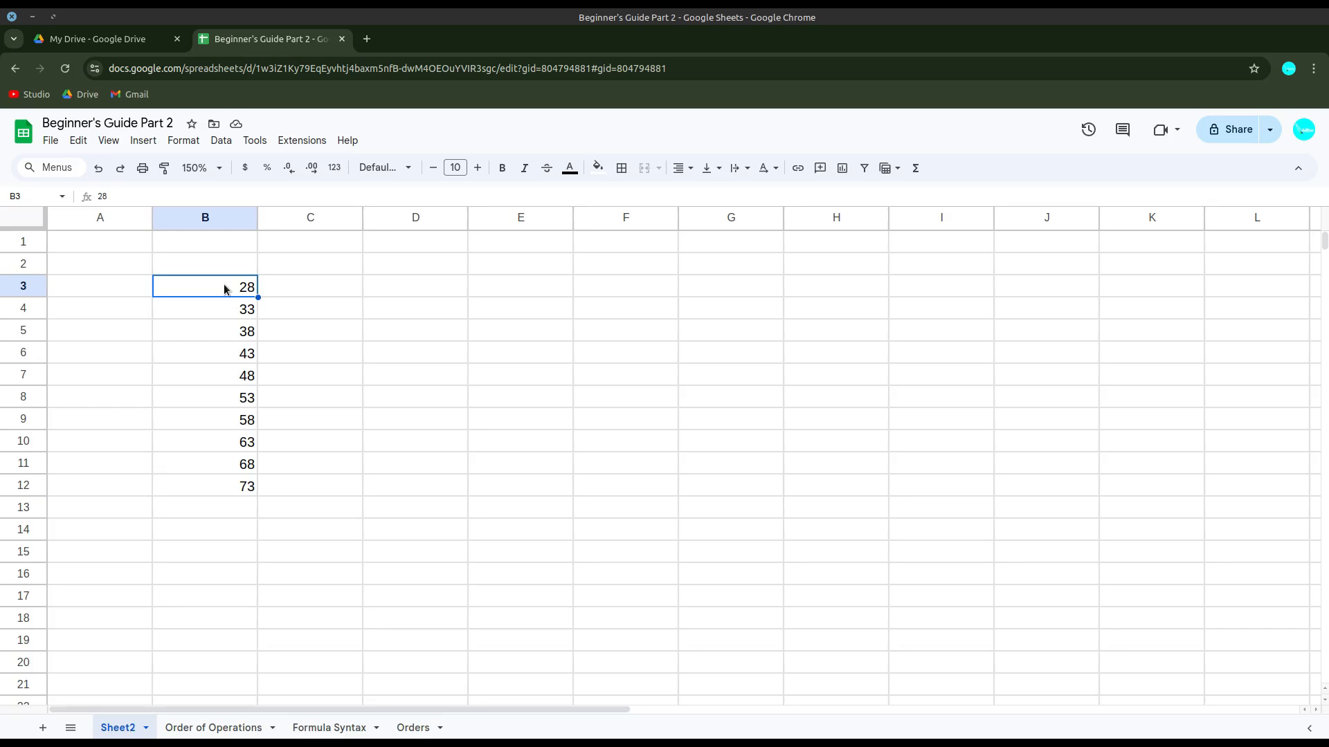
left_click(337, 310)
left_click(317, 293)
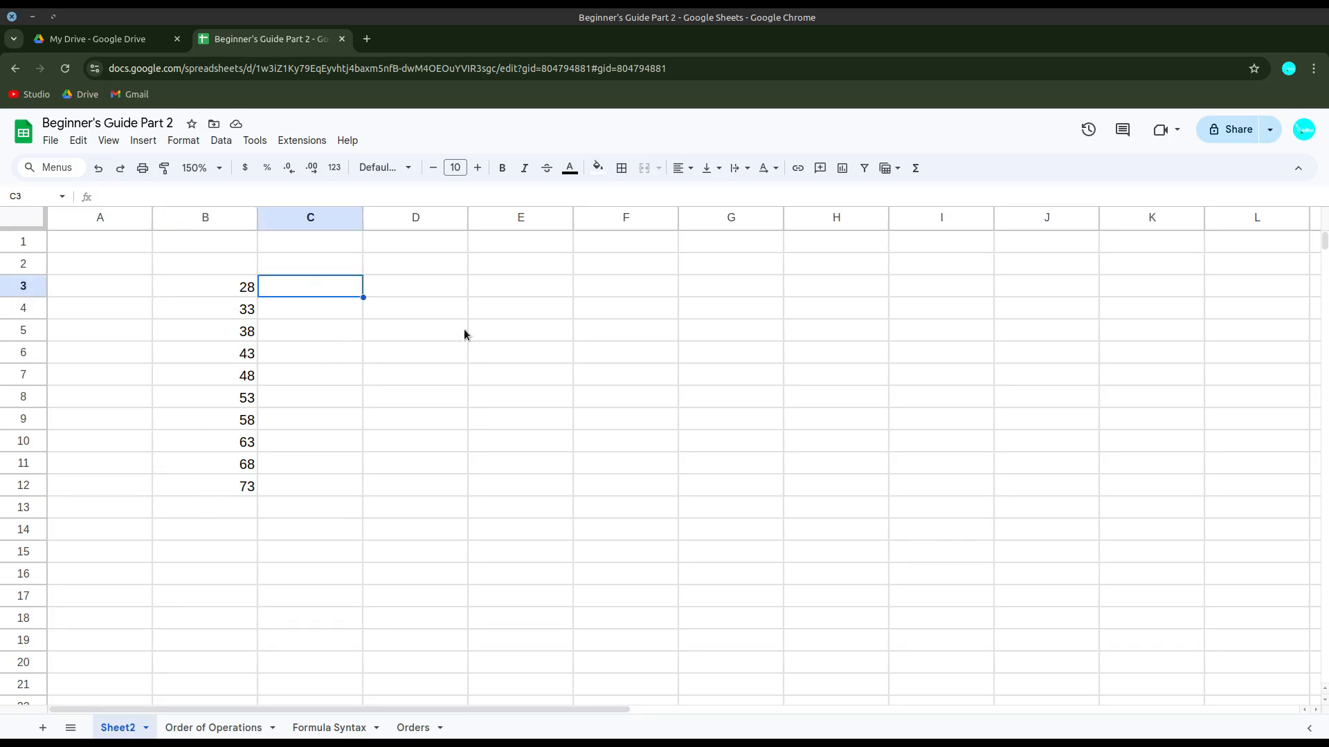
type("=su")
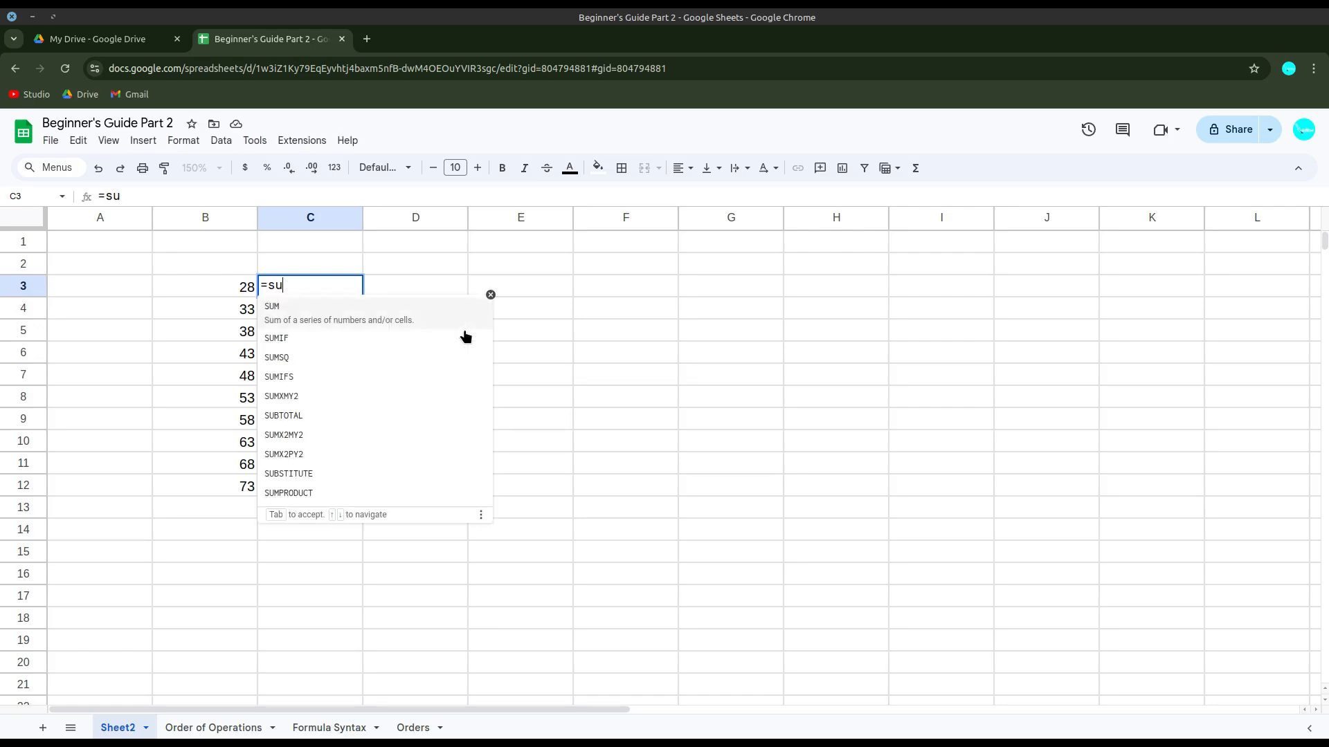
type("m(")
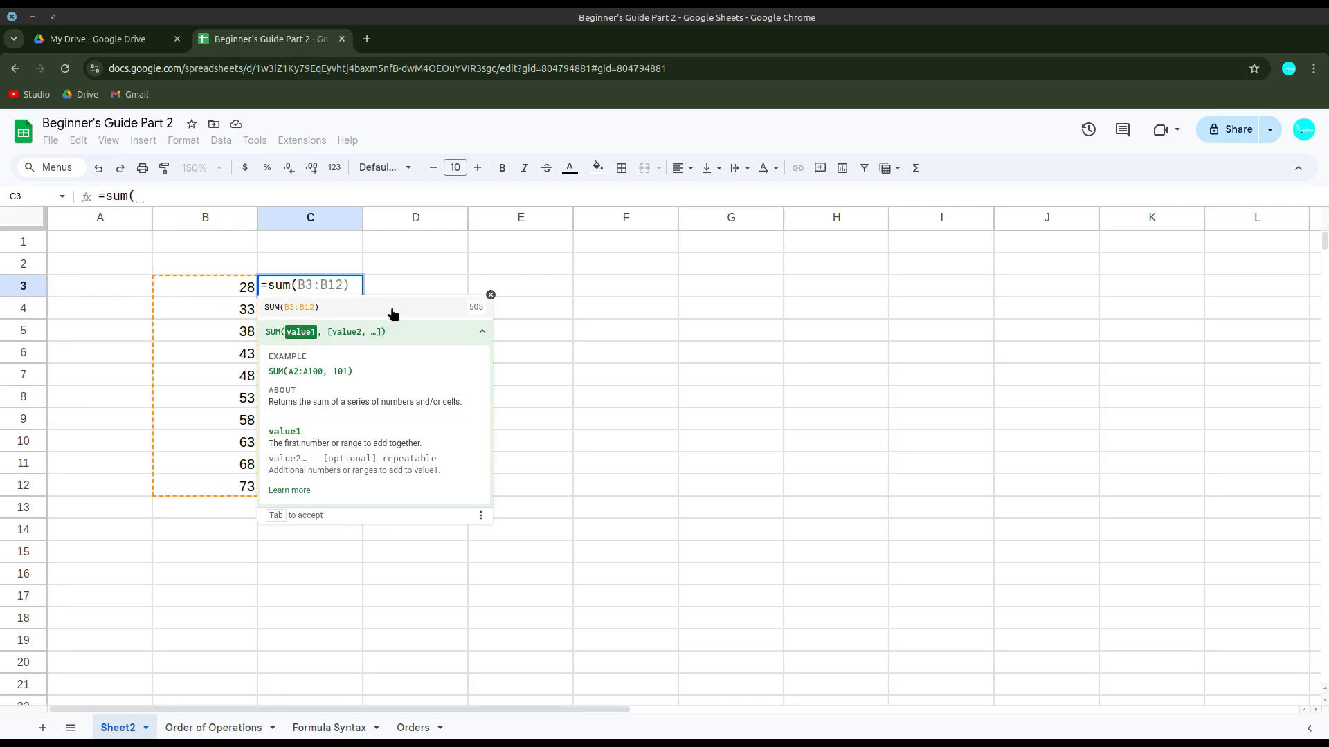
type("B3")
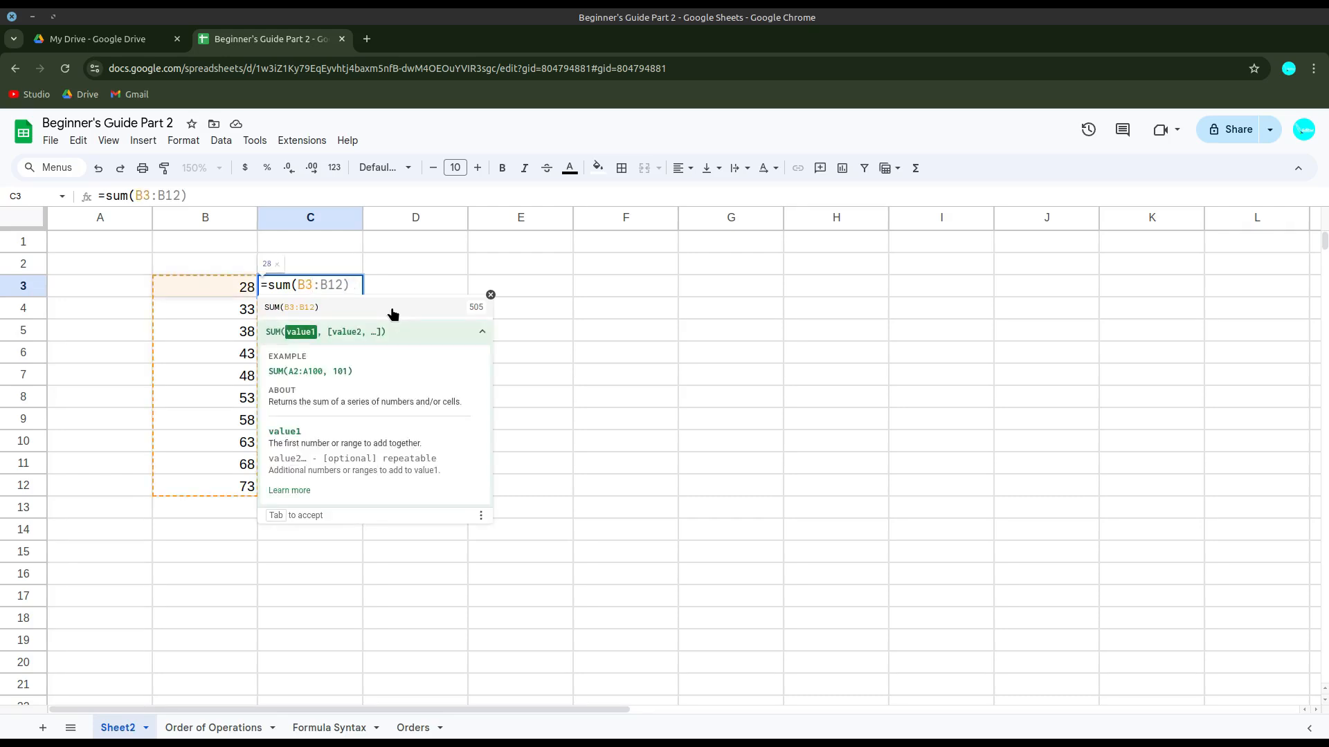
type(":")
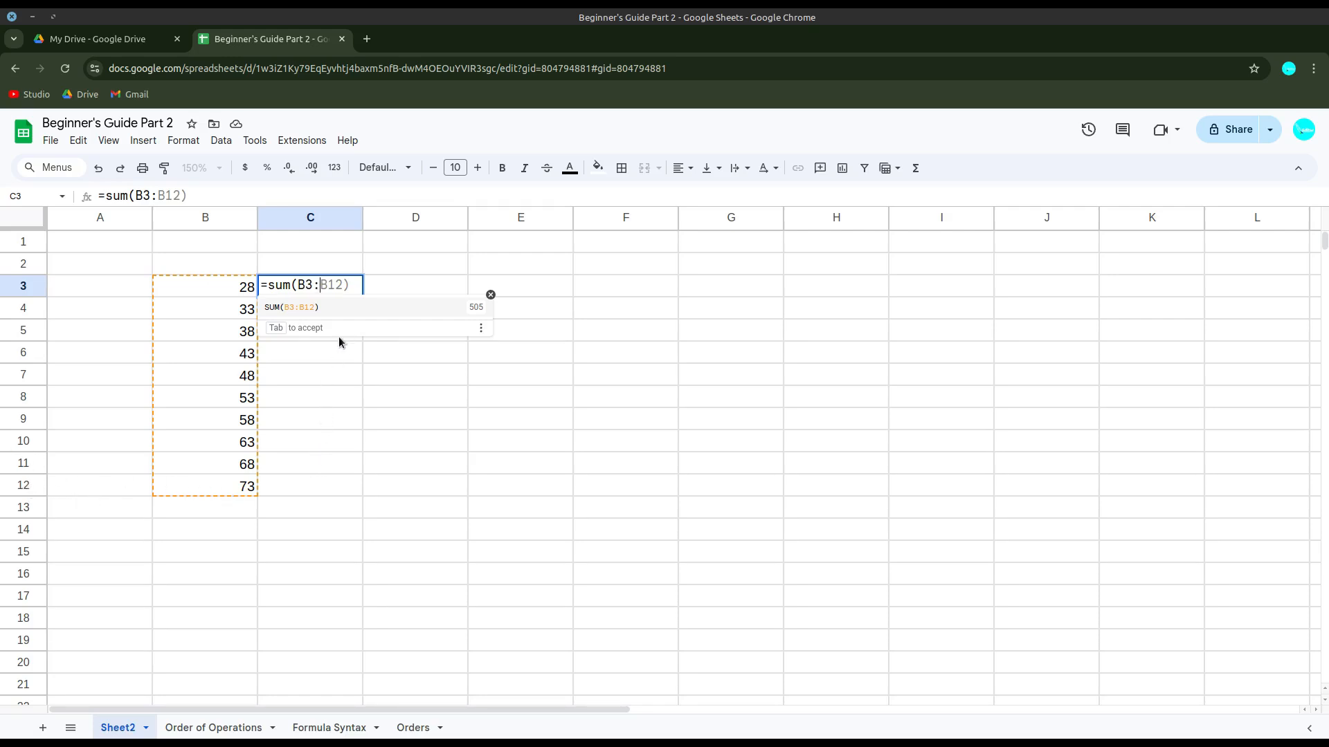
type("B12)")
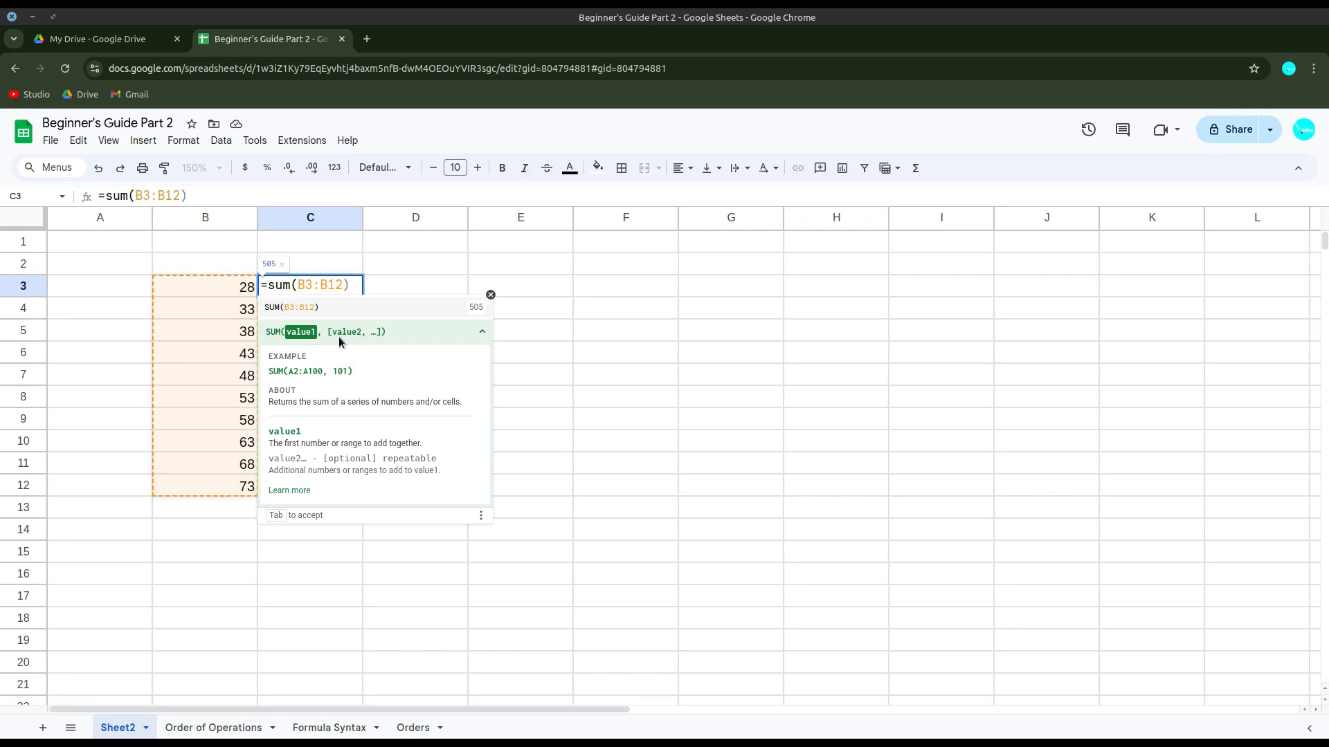
key("Return")
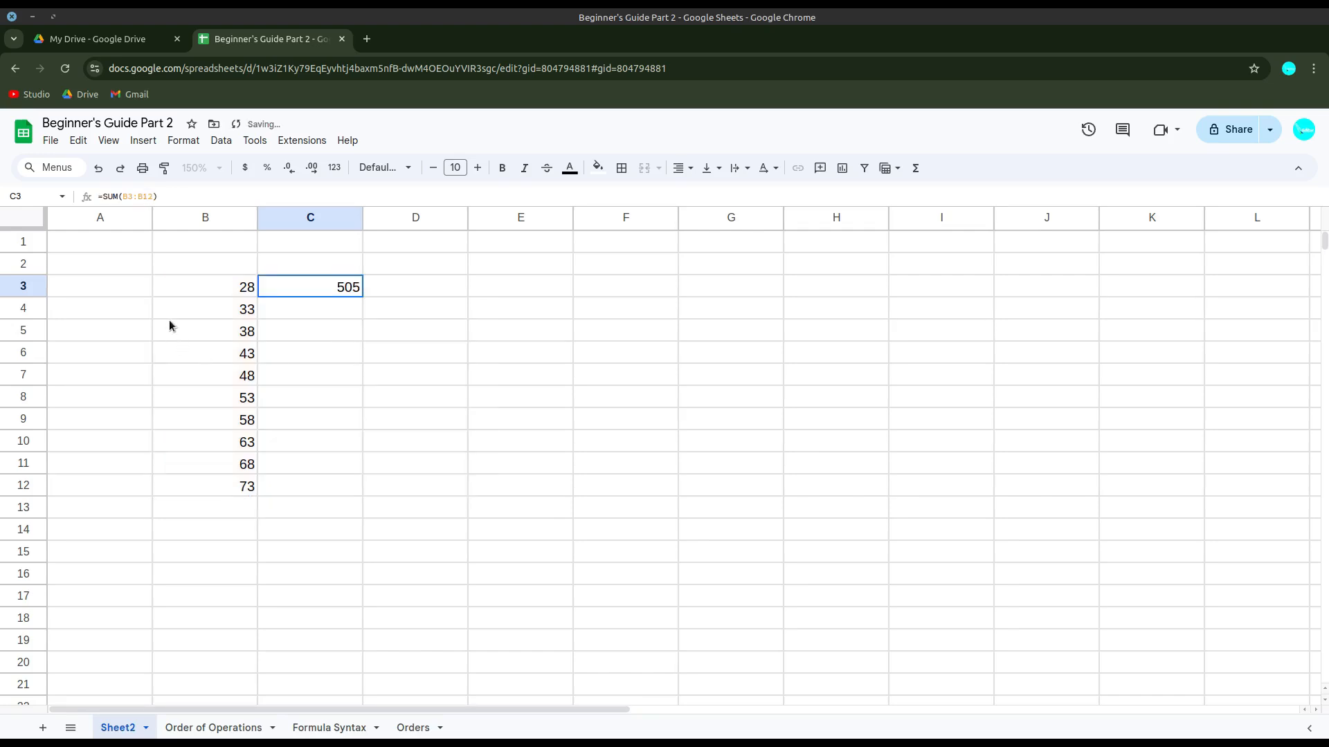
Clear C3 and re-enter the SUM formula by accepting the suggested range B3:B12
left_click_drag(214, 287, 231, 484)
left_click(331, 289)
key("Delete")
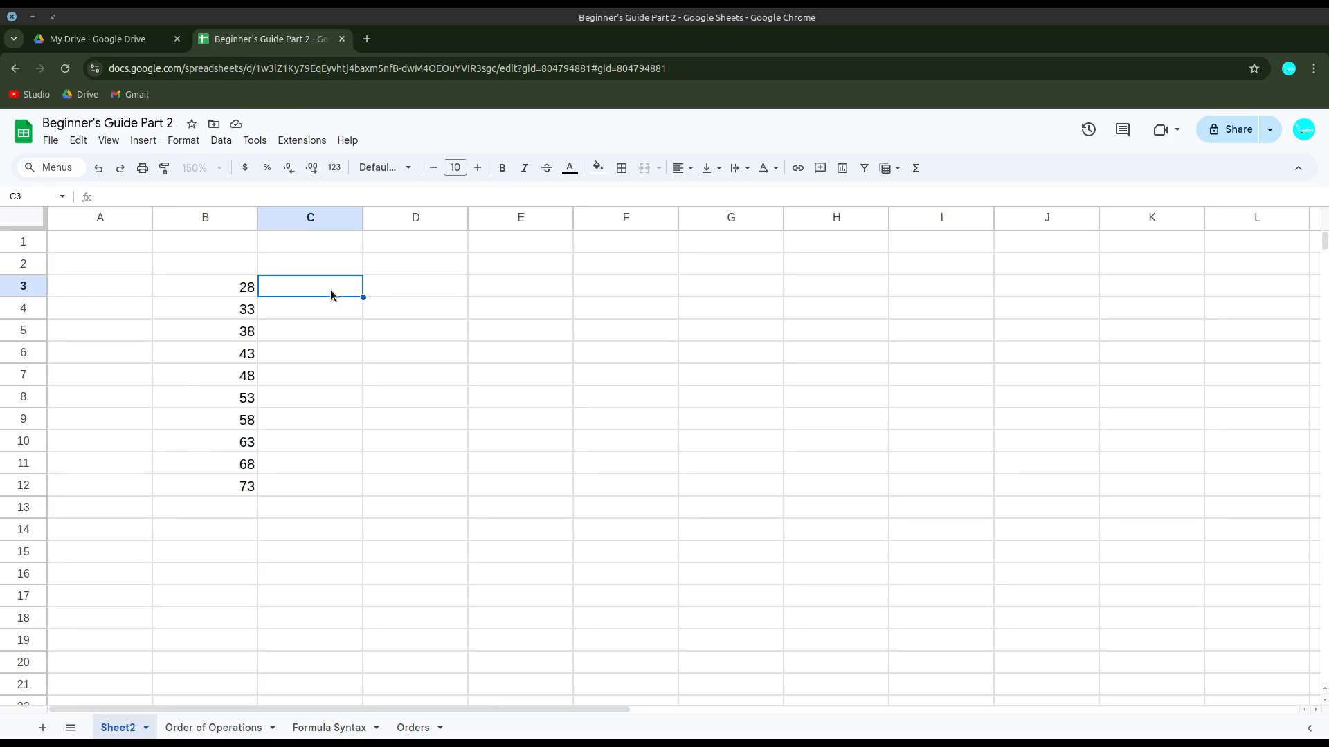
type("=sum*")
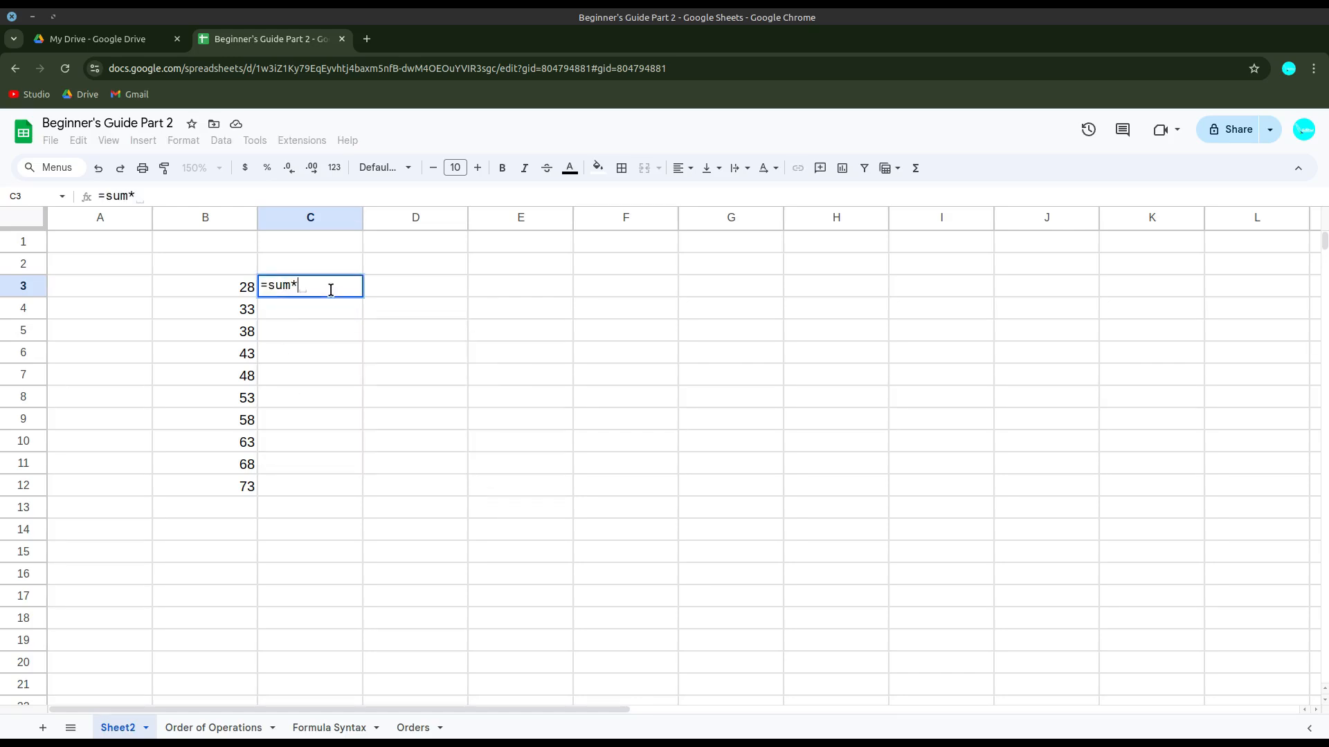
key("BackSpace")
type("(")
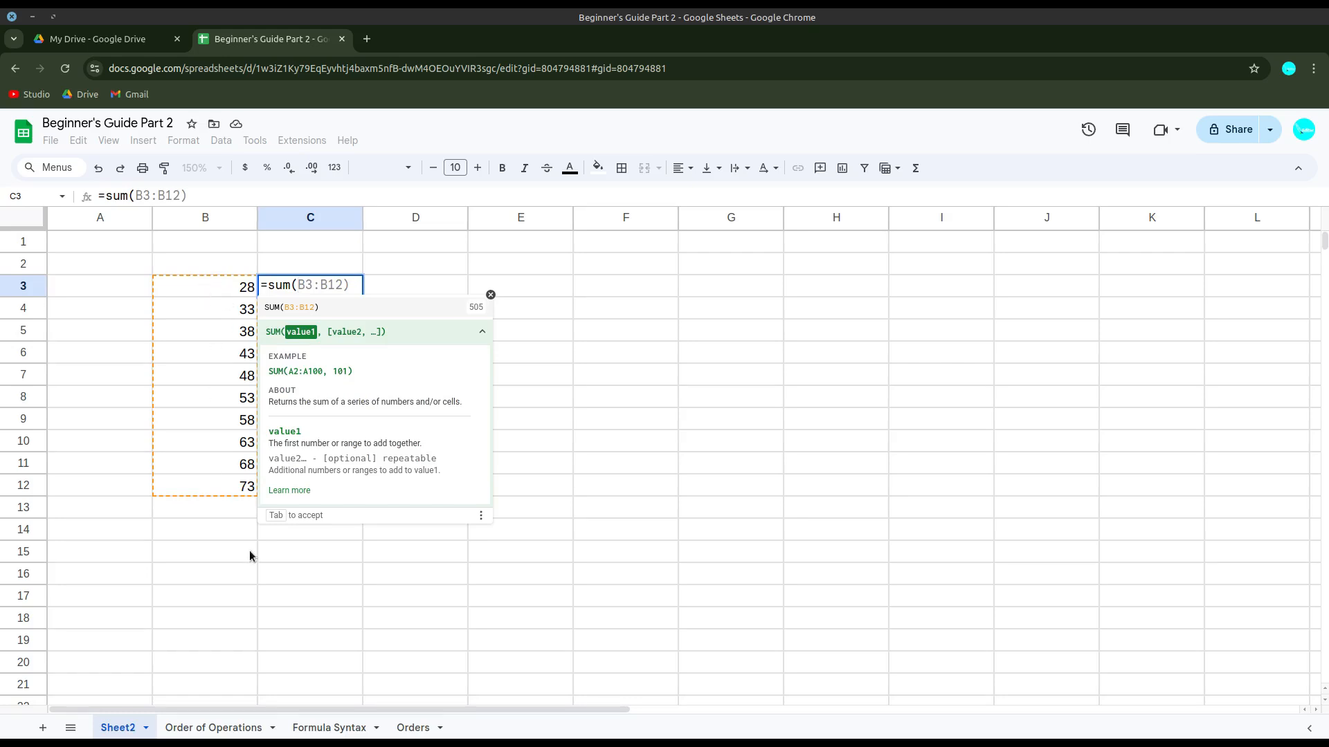
key("Tab")
key("Return")
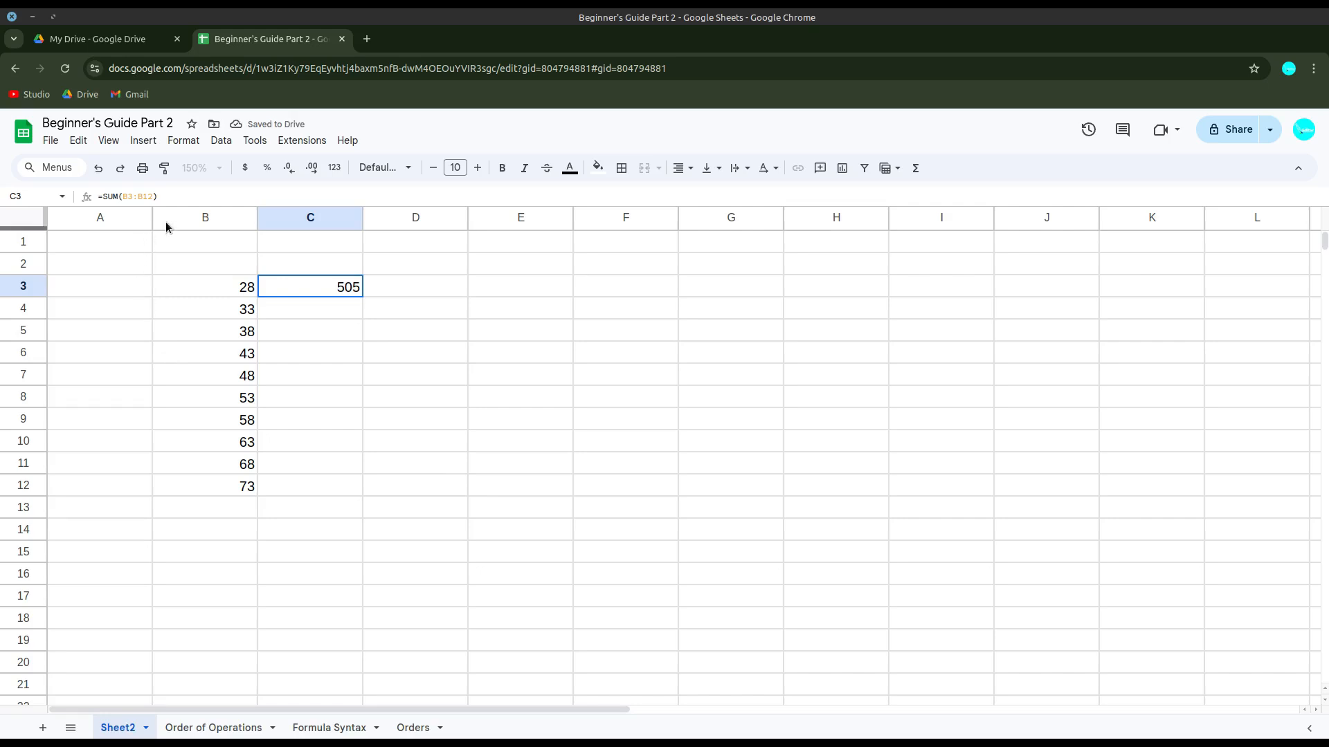
left_click(182, 198)
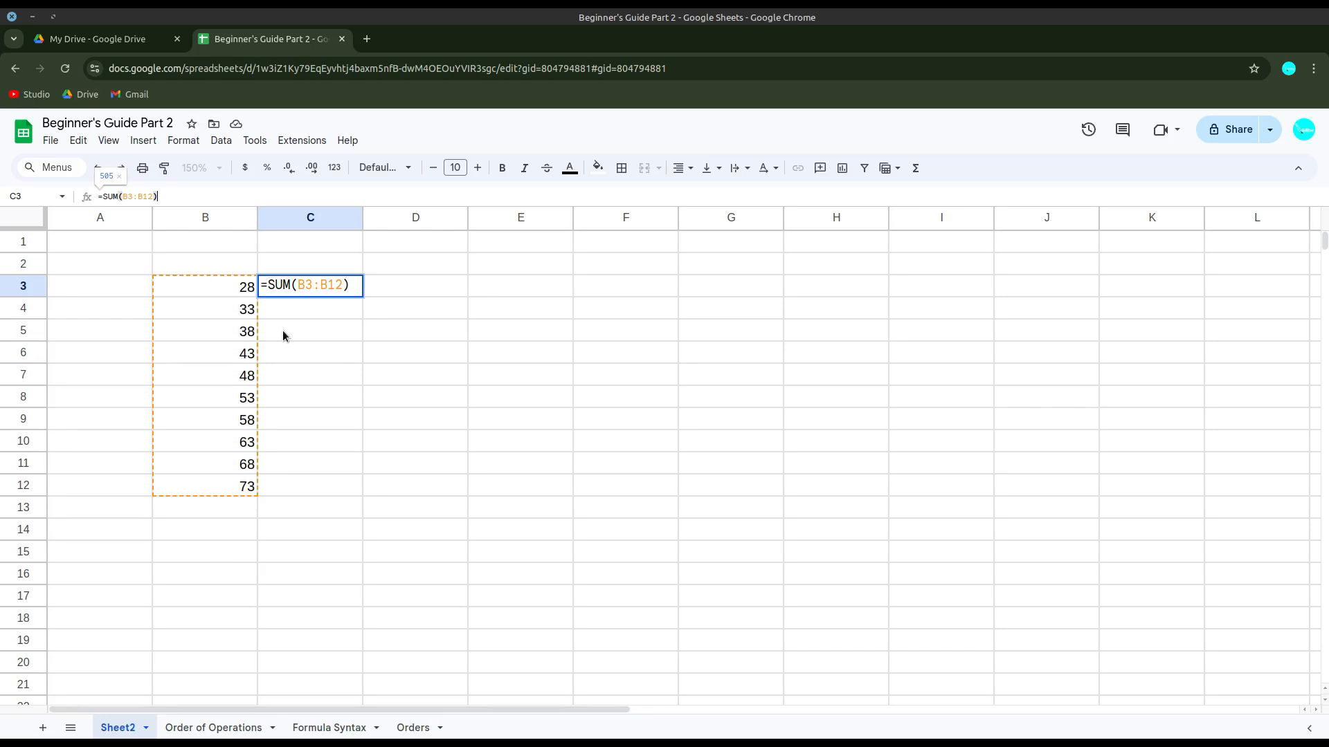
key("Escape")
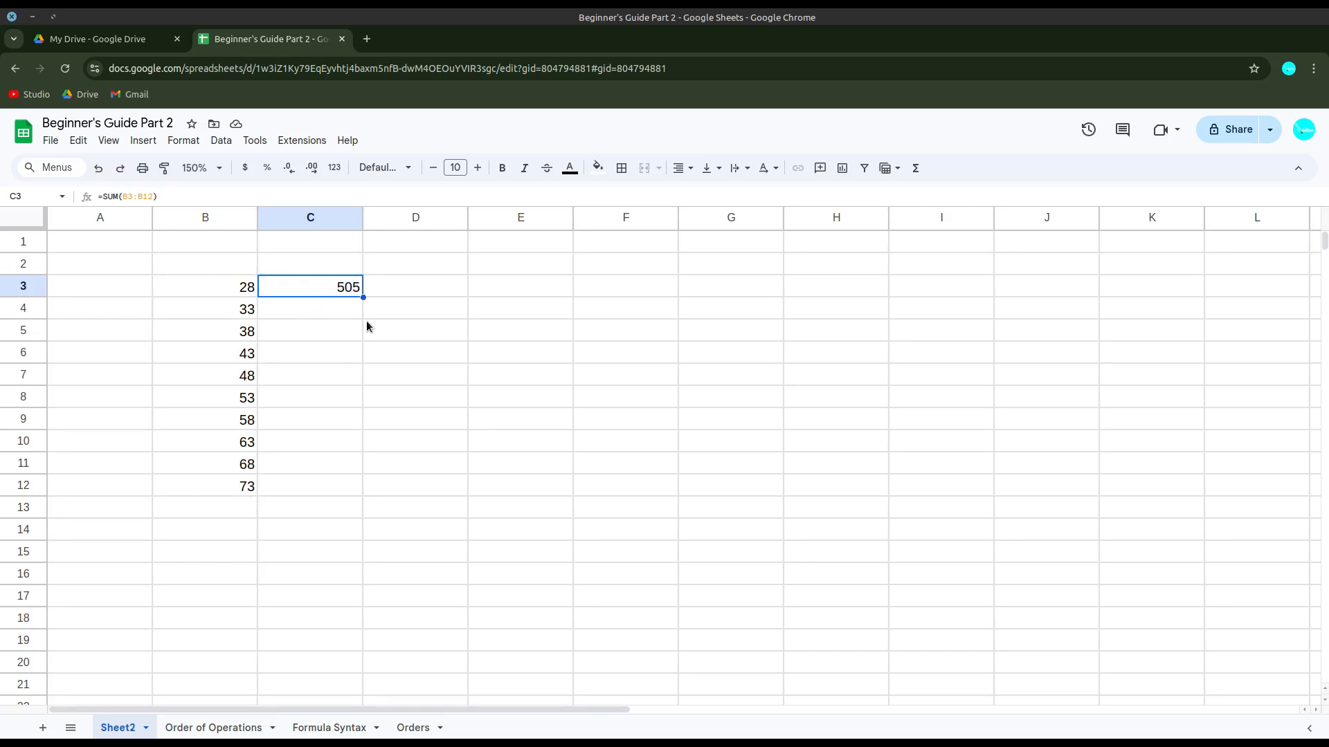
Clear C3 and insert the AVERAGE function from the function list with the arguments 5,8,4,9,6
key("Delete")
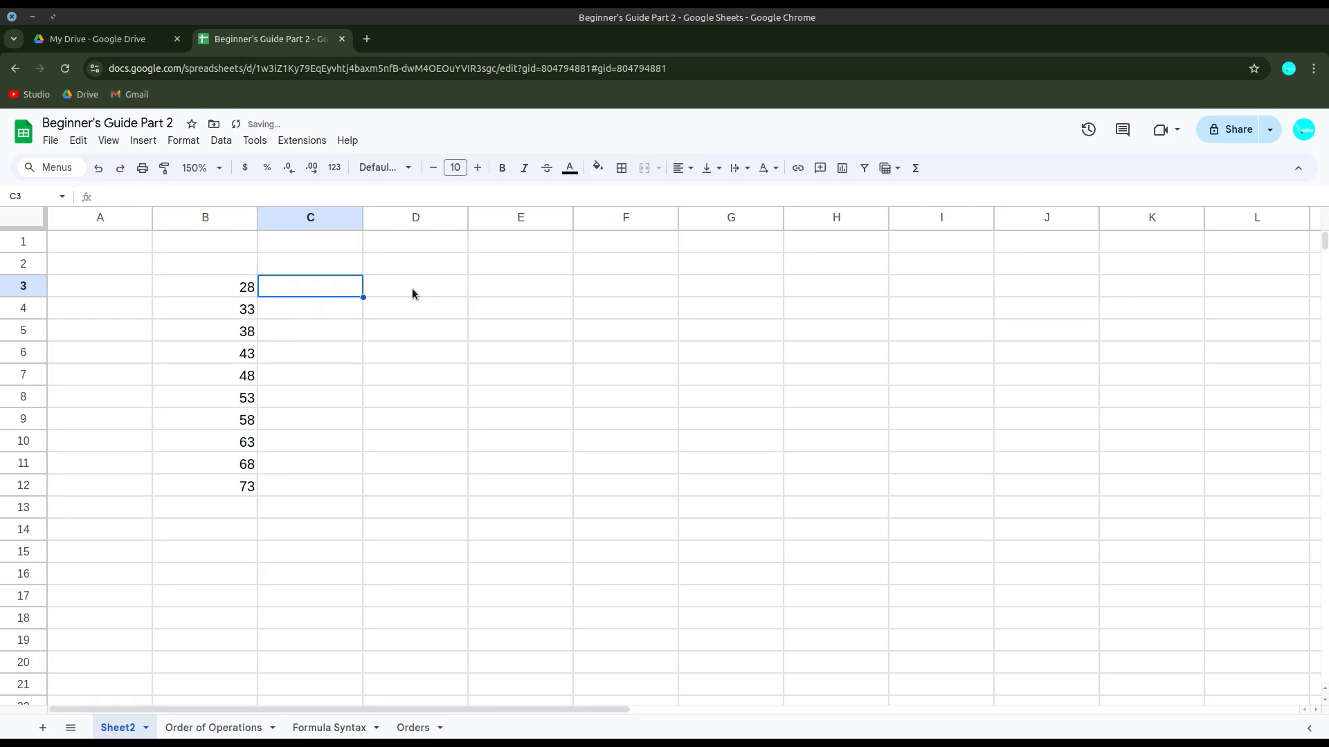
left_click(916, 170)
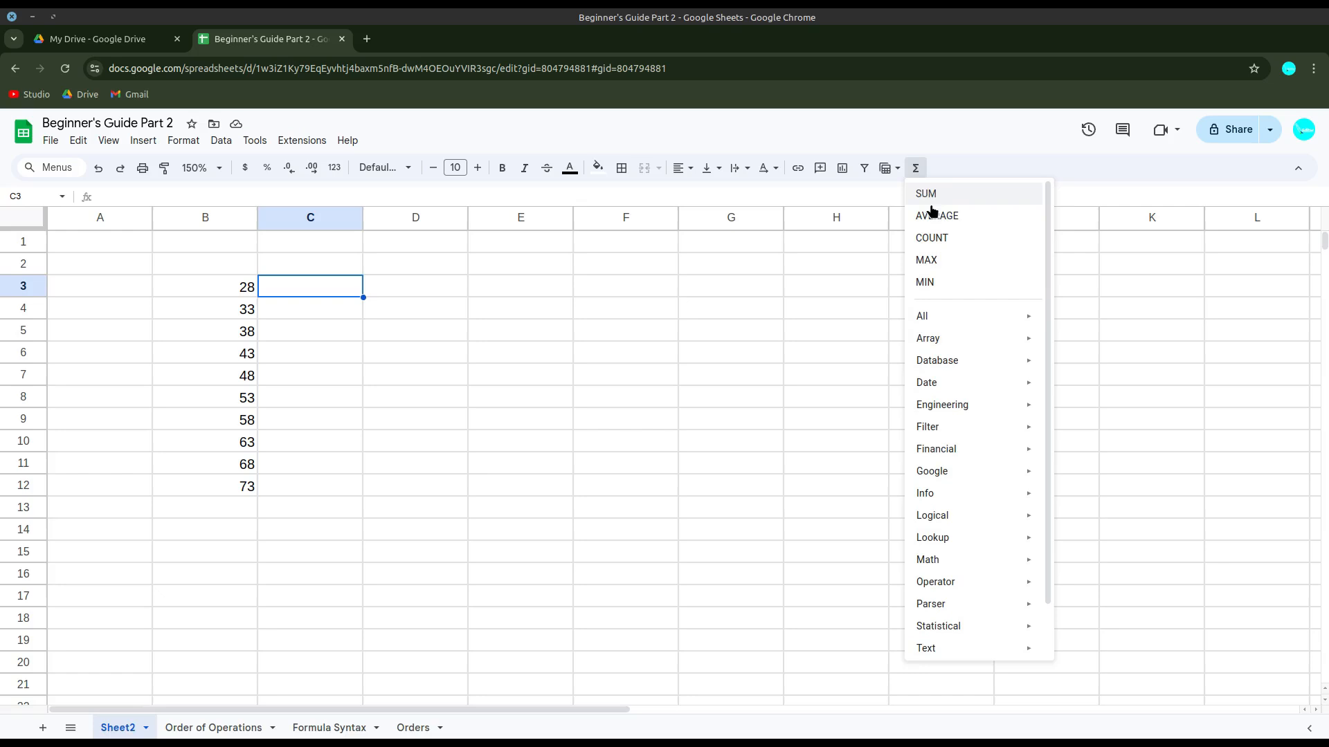
mouse_move(936, 561)
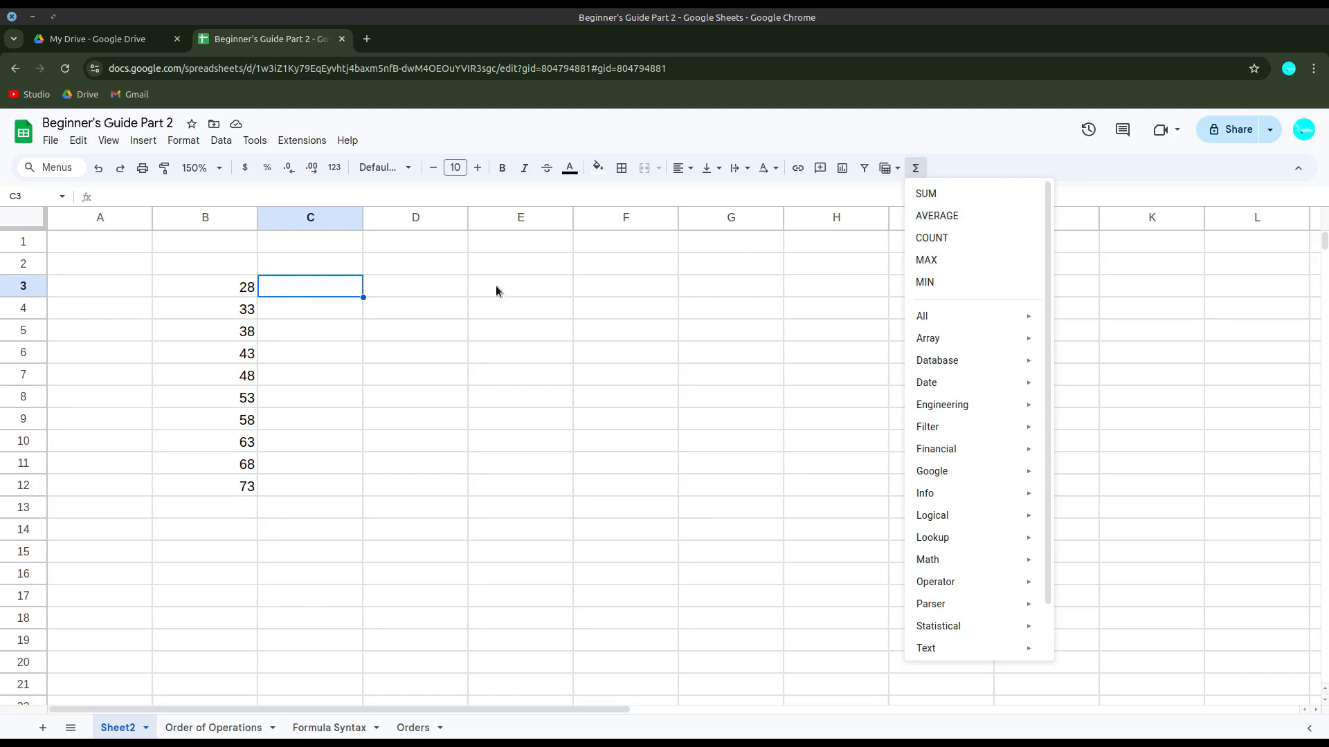
left_click(960, 217)
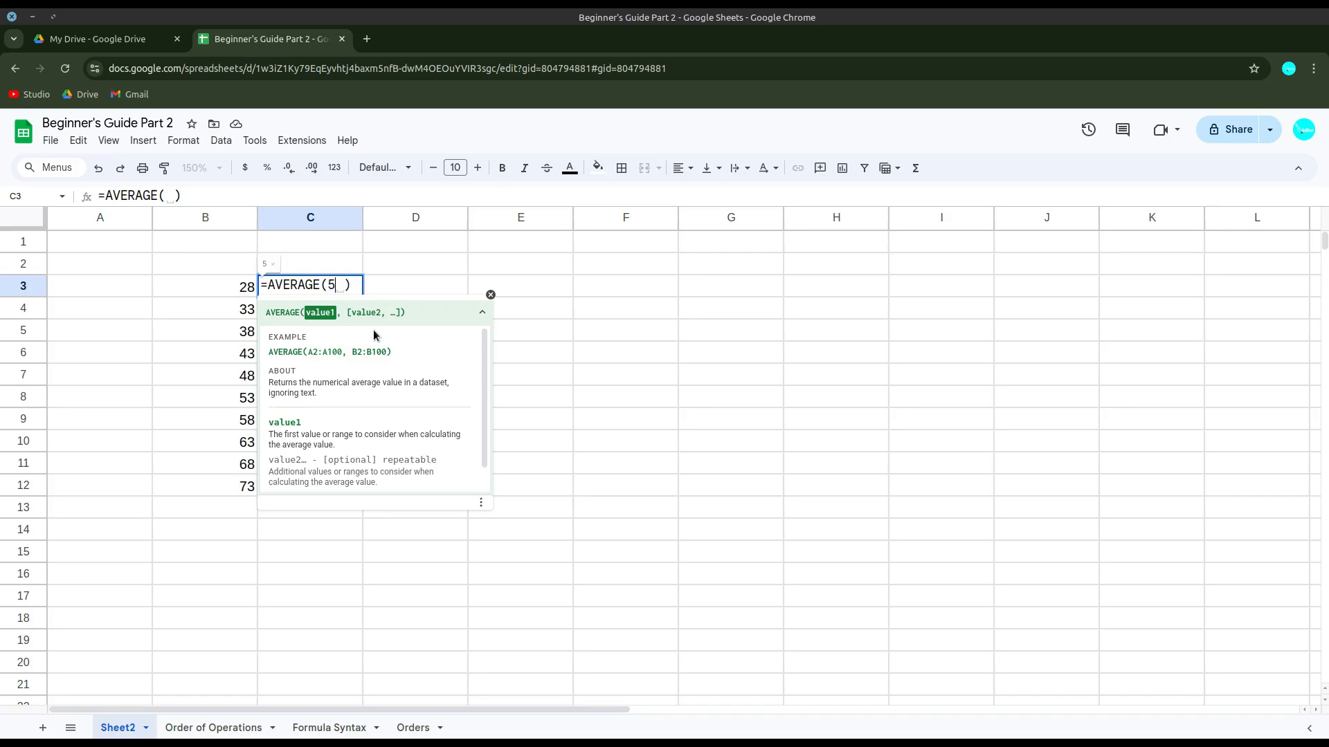
type("5")
type(",8")
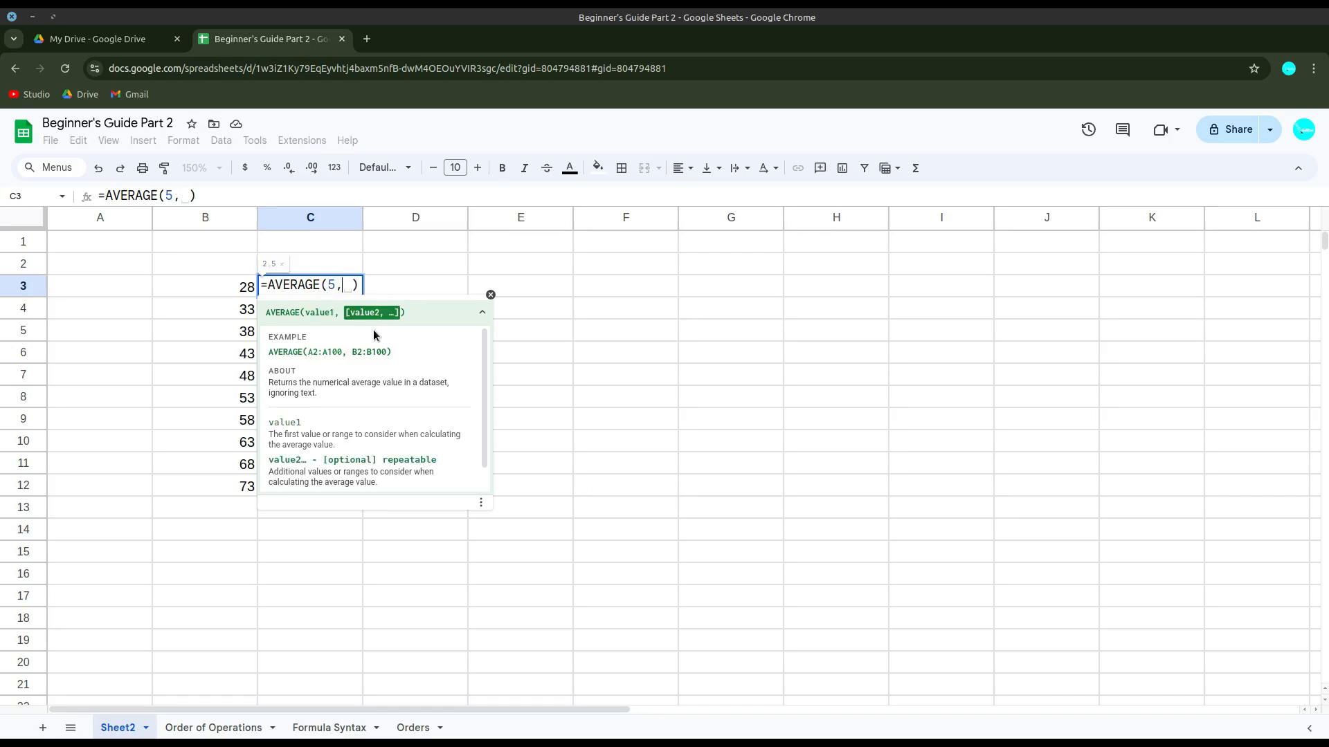
type(",4,")
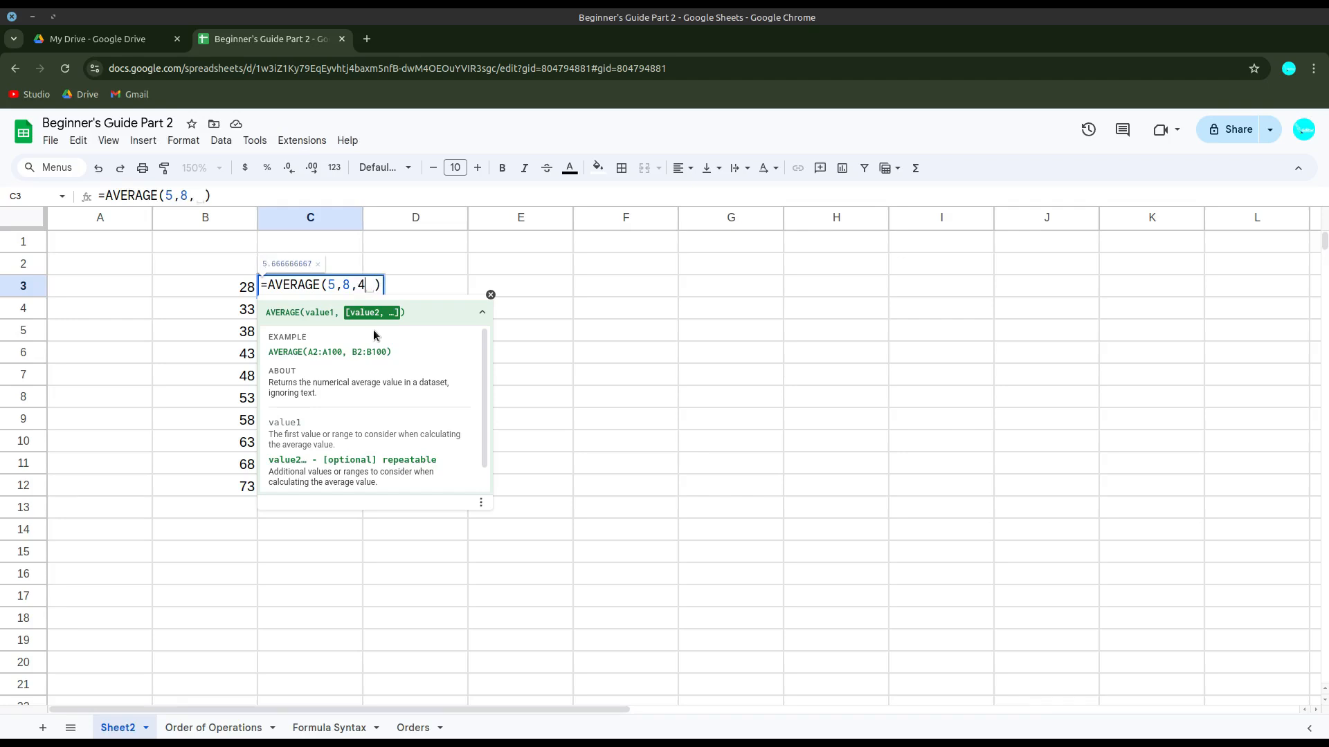
type("9")
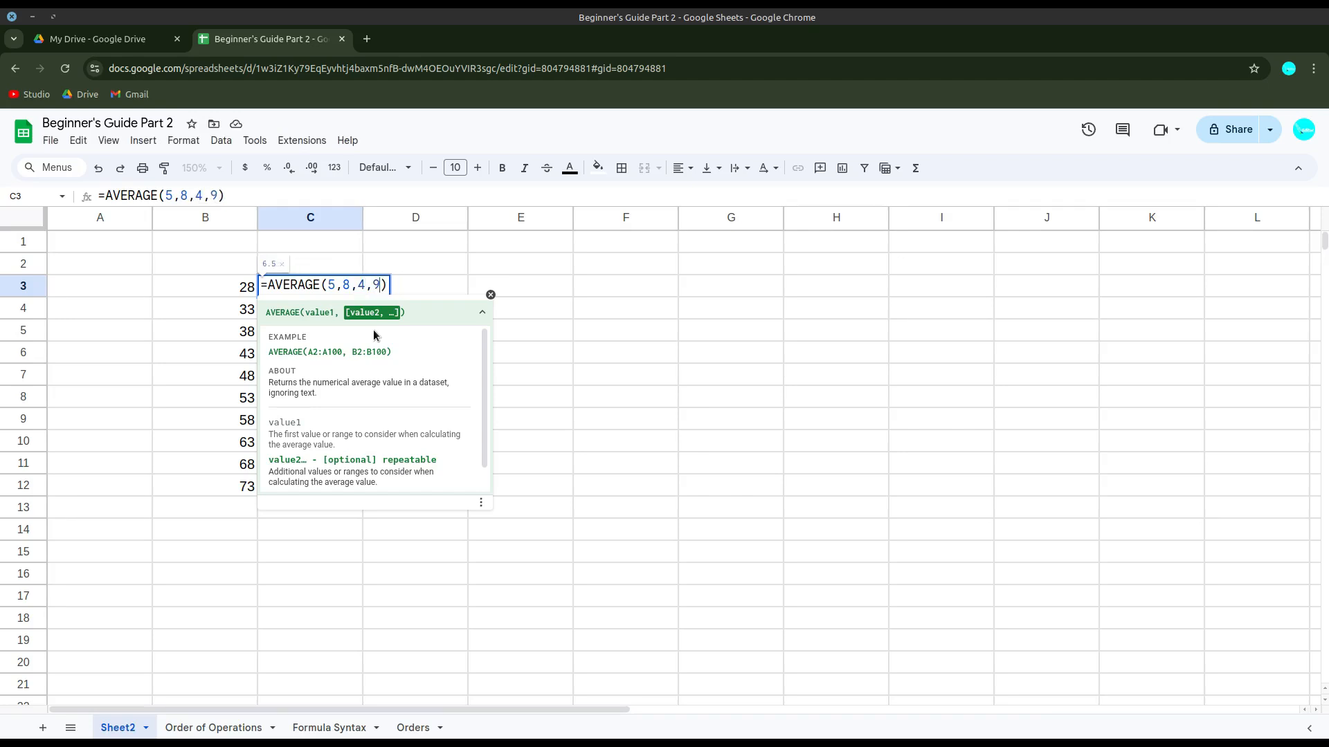
type(",6)")
key("Return")
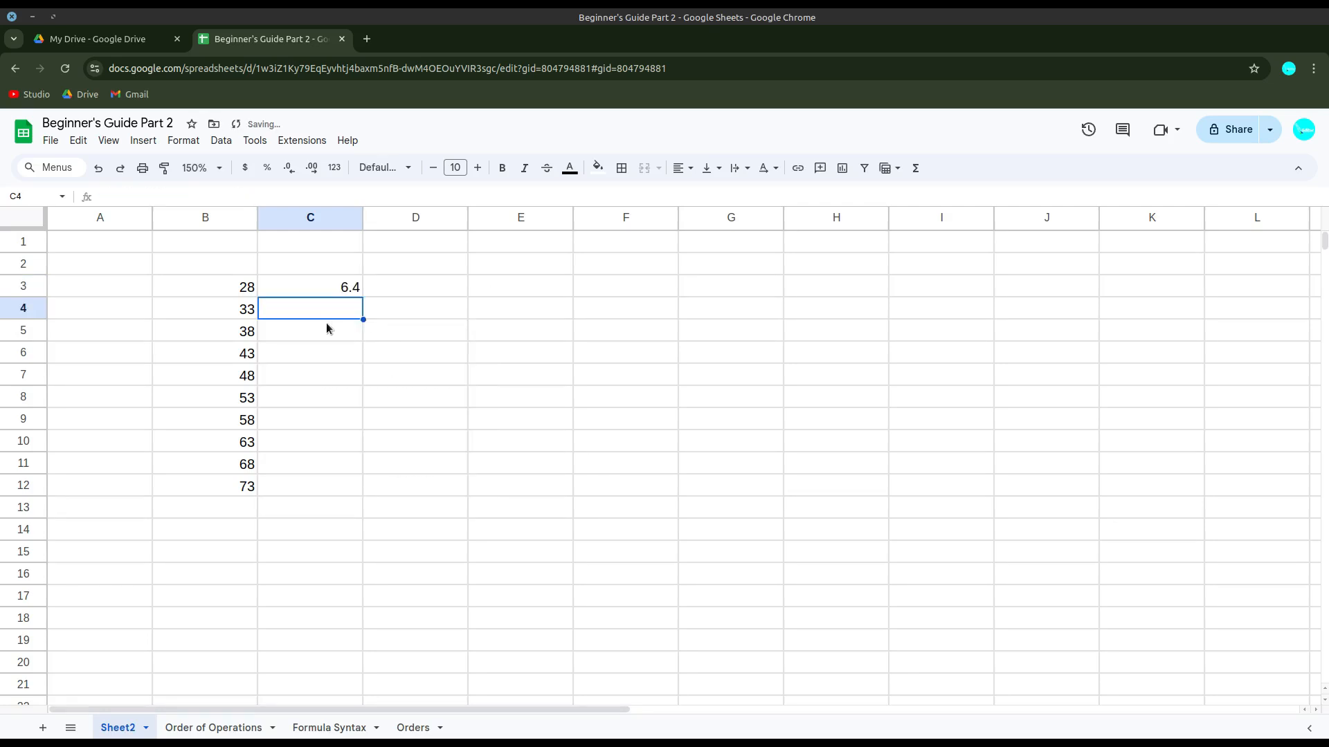
double_click(320, 294)
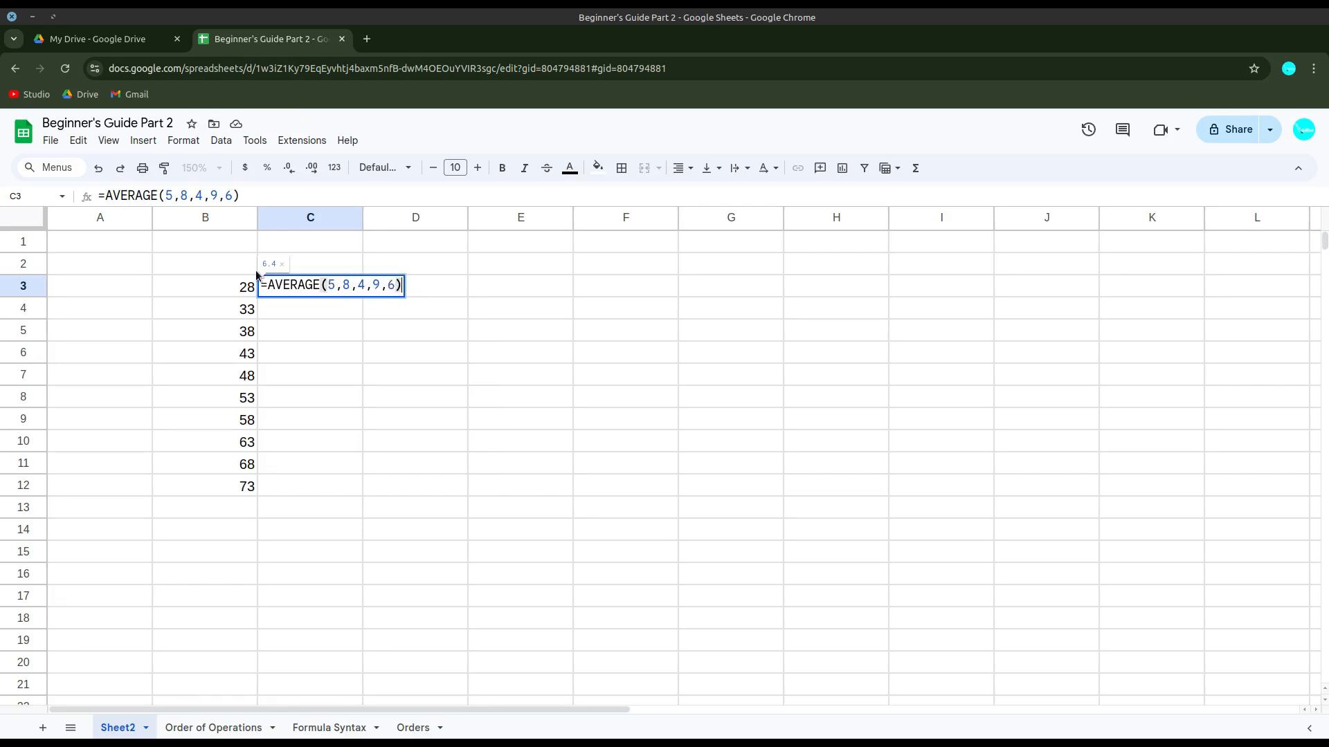
key("Escape")
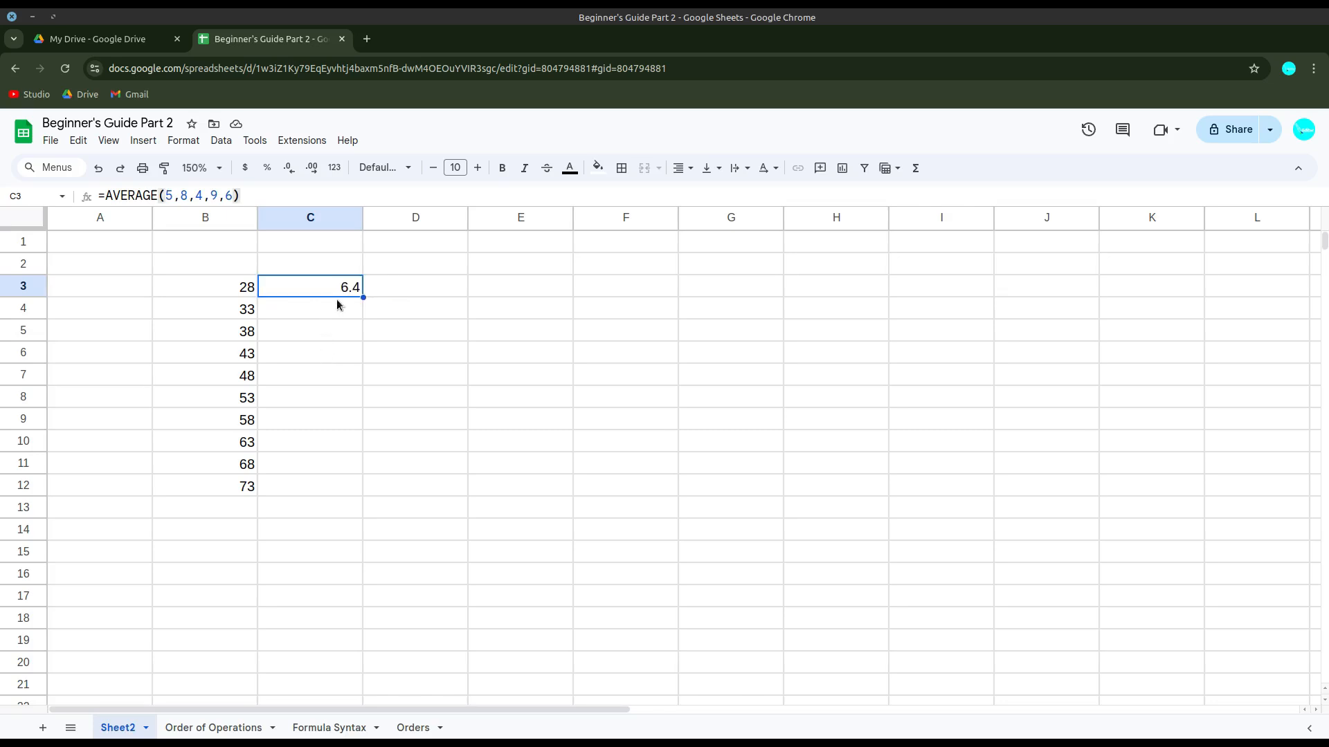
Replace the formula in C3 with AVERAGE over the suggested range B3:B12, and highlight the numbers it covers
type("averag")
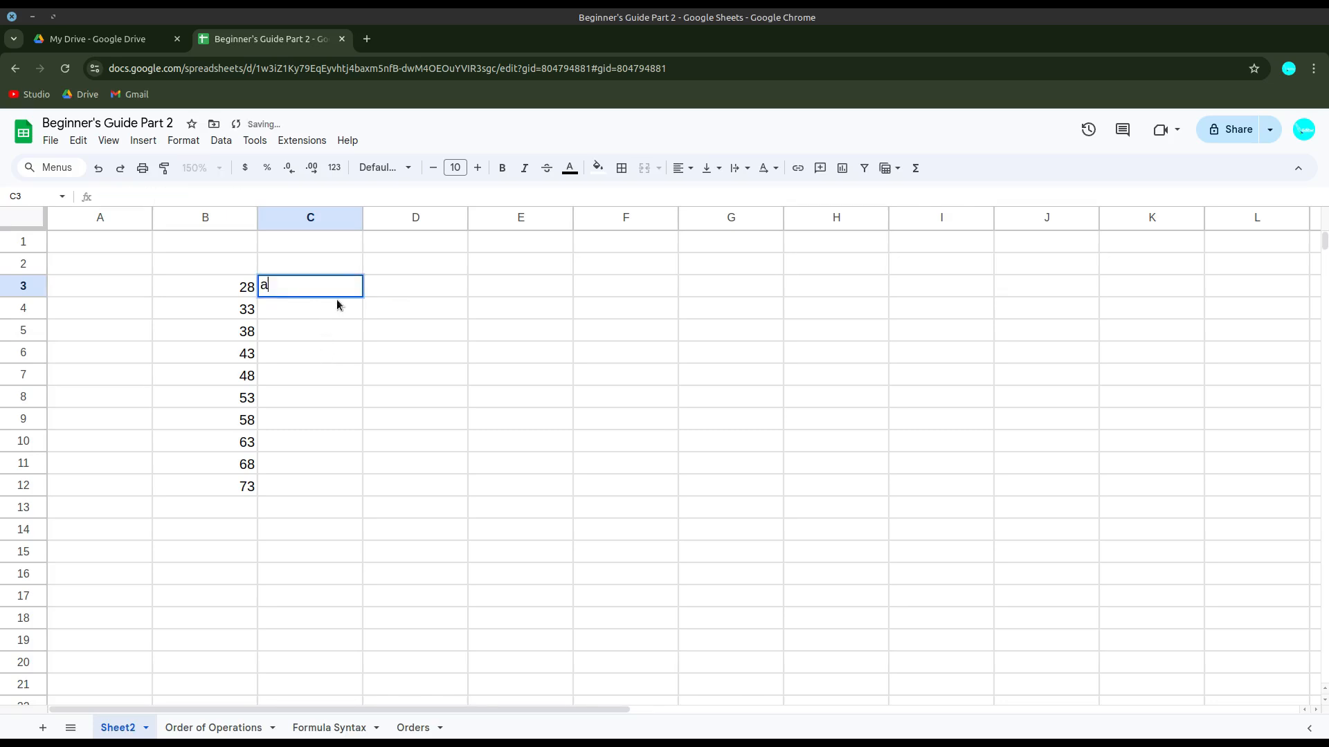
key("BackSpace")
key("BackSpace")
key("BackSpace")
key("BackSpace")
key("BackSpace")
key("BackSpace")
type("=average")
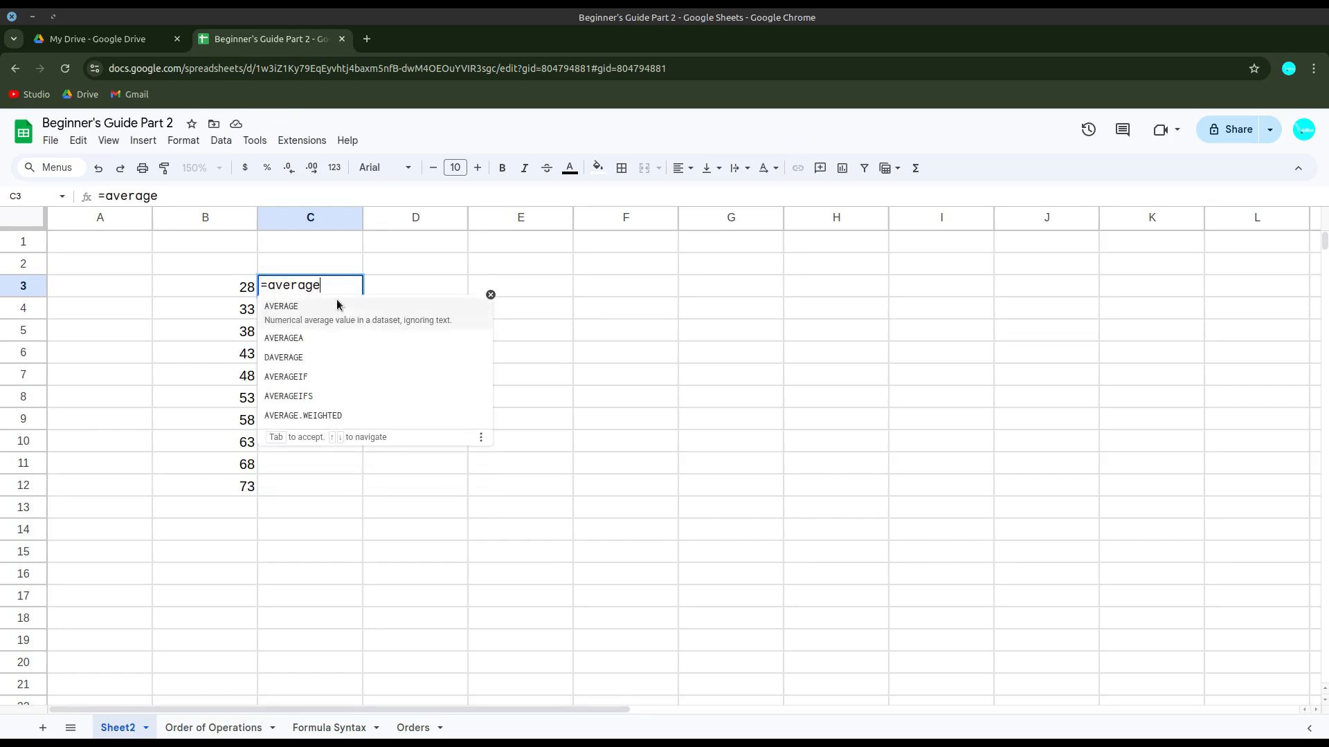
left_click(338, 306)
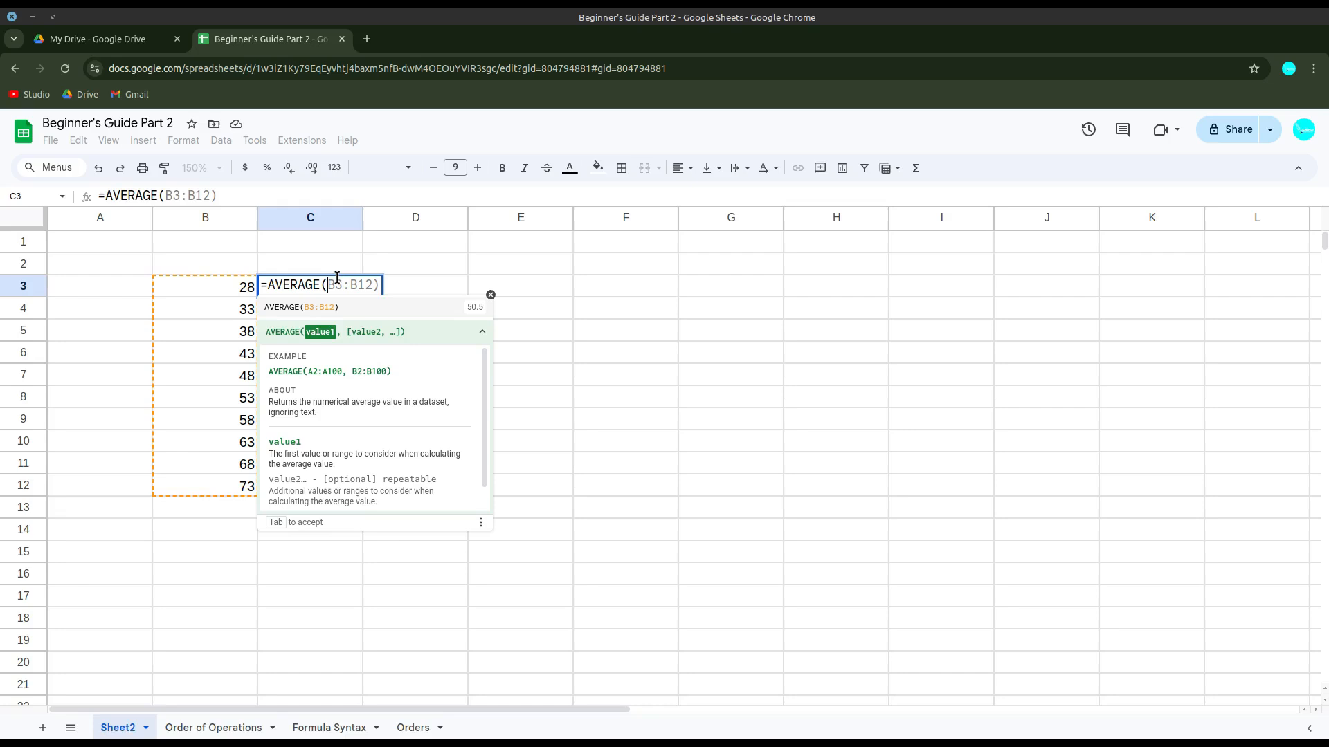
key("Tab")
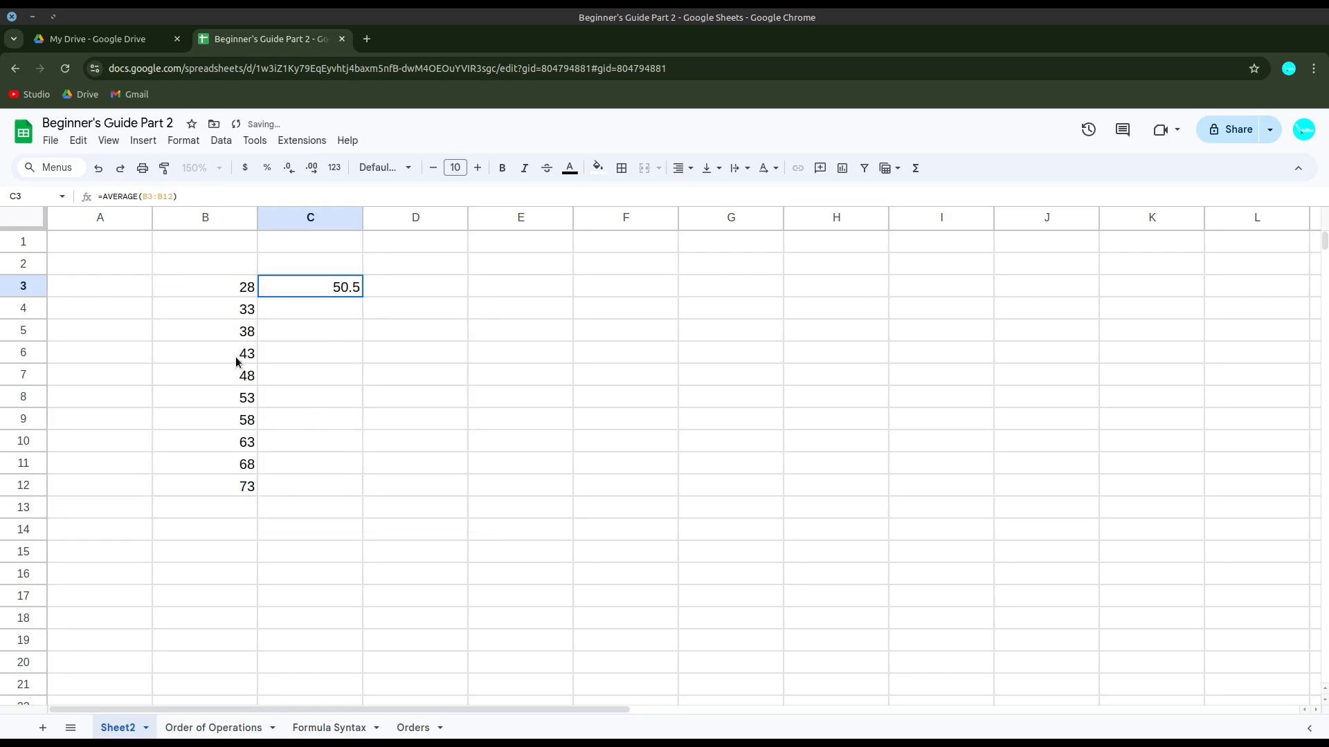
left_click_drag(219, 288, 209, 490)
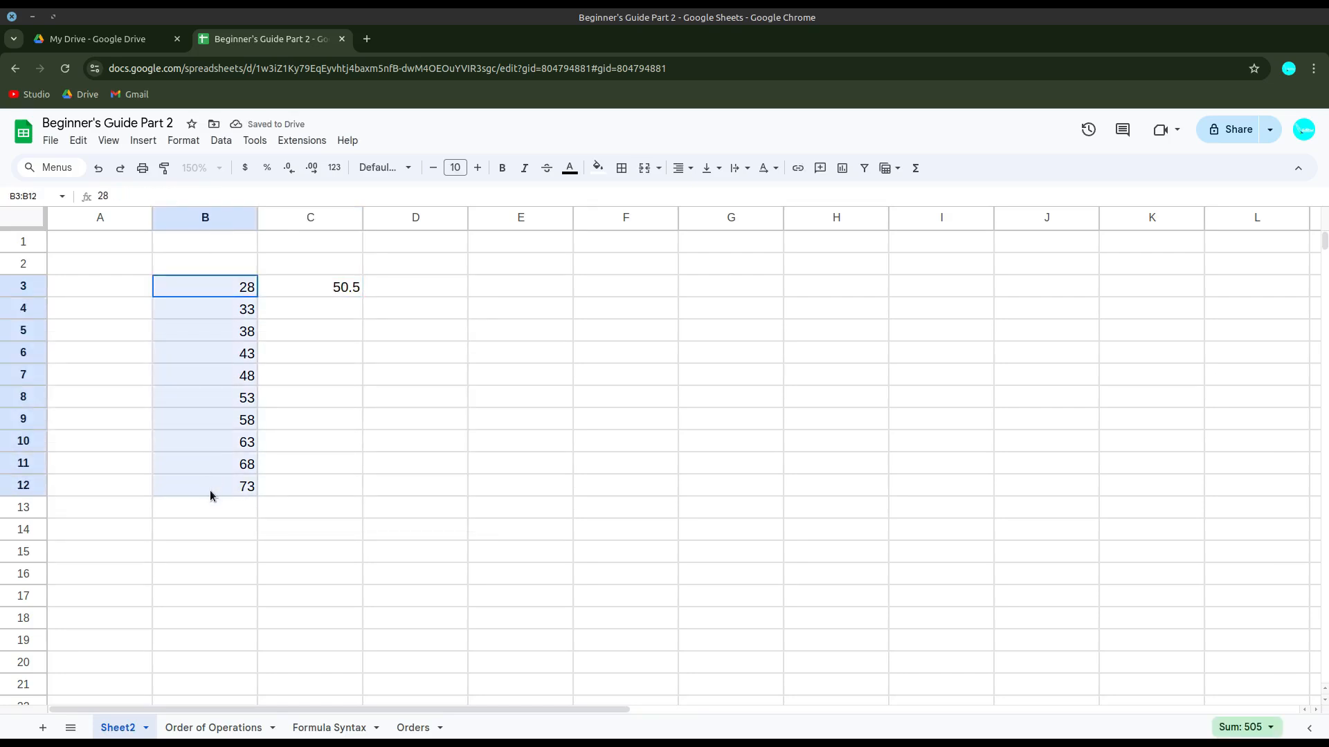
Clear C3 and enter a COUNT formula using the suggested range B3:B12, then highlight the counted cells
left_click(345, 289)
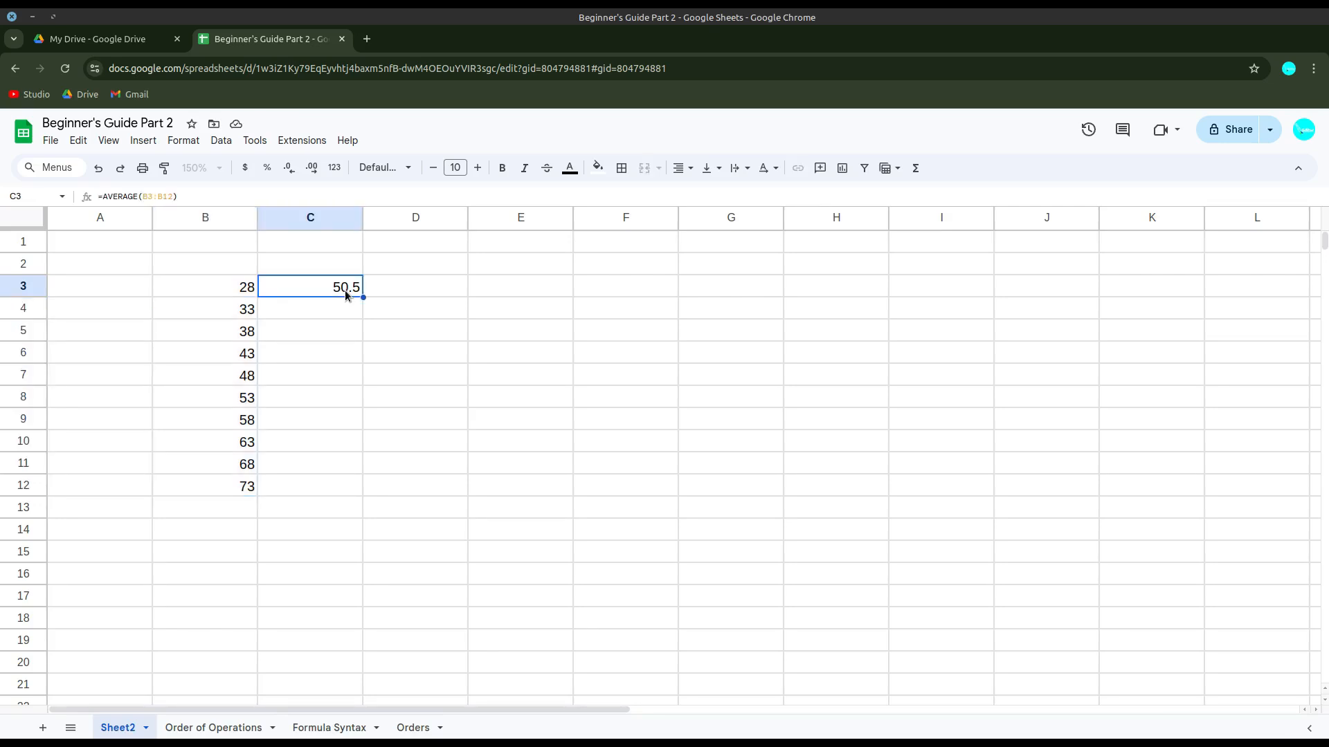
key("Delete")
type("=count")
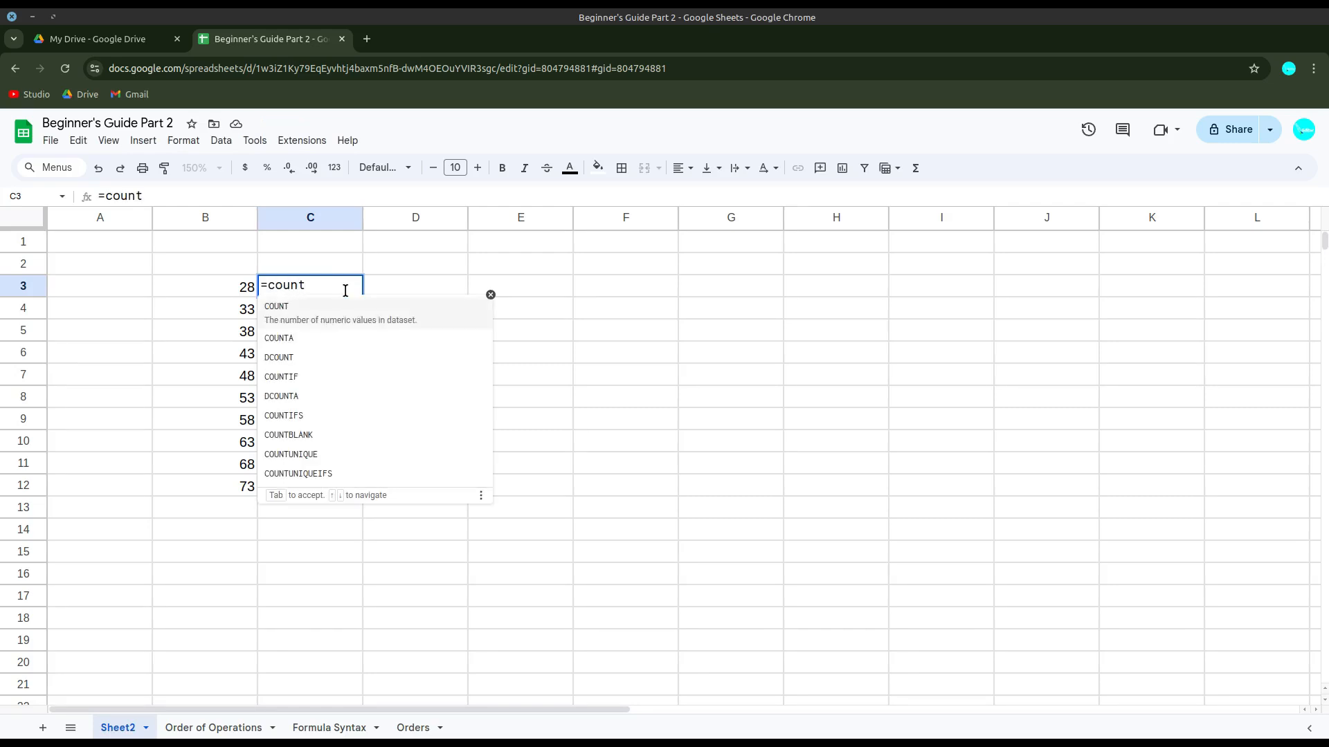
type("(")
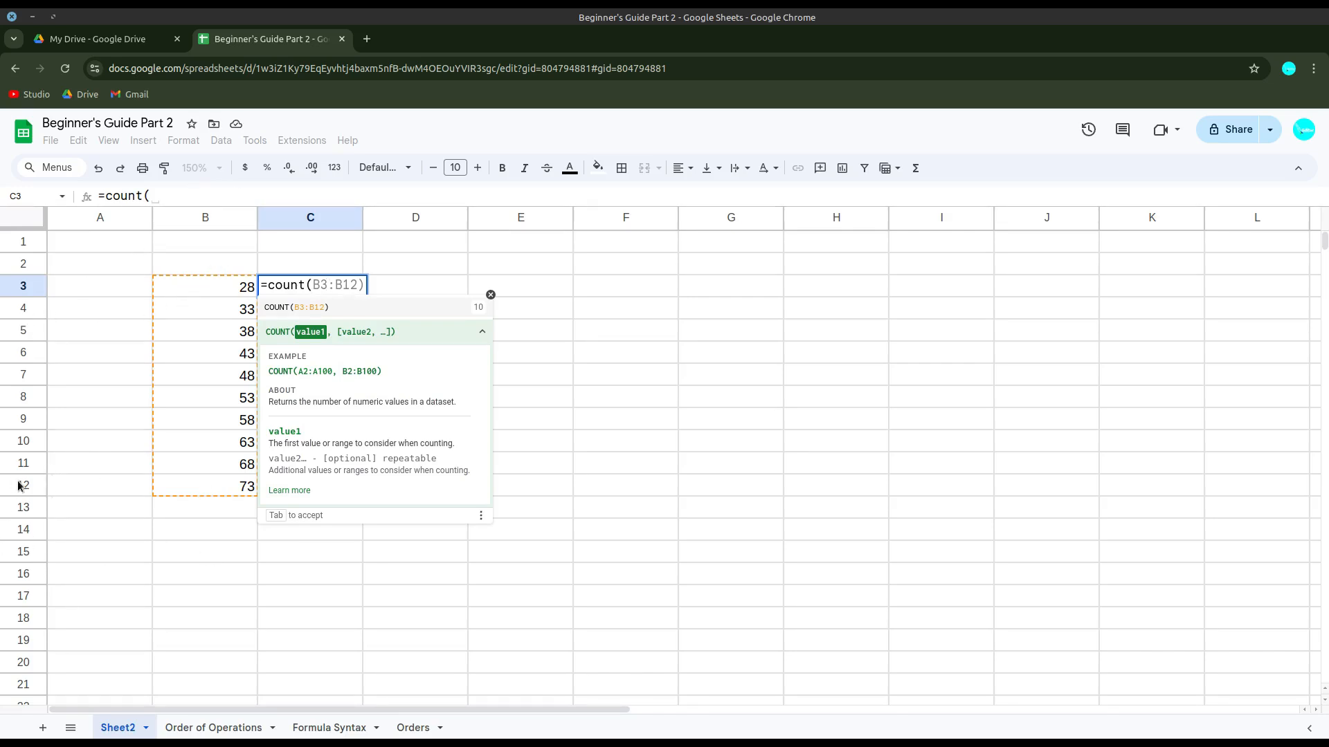
key("Tab")
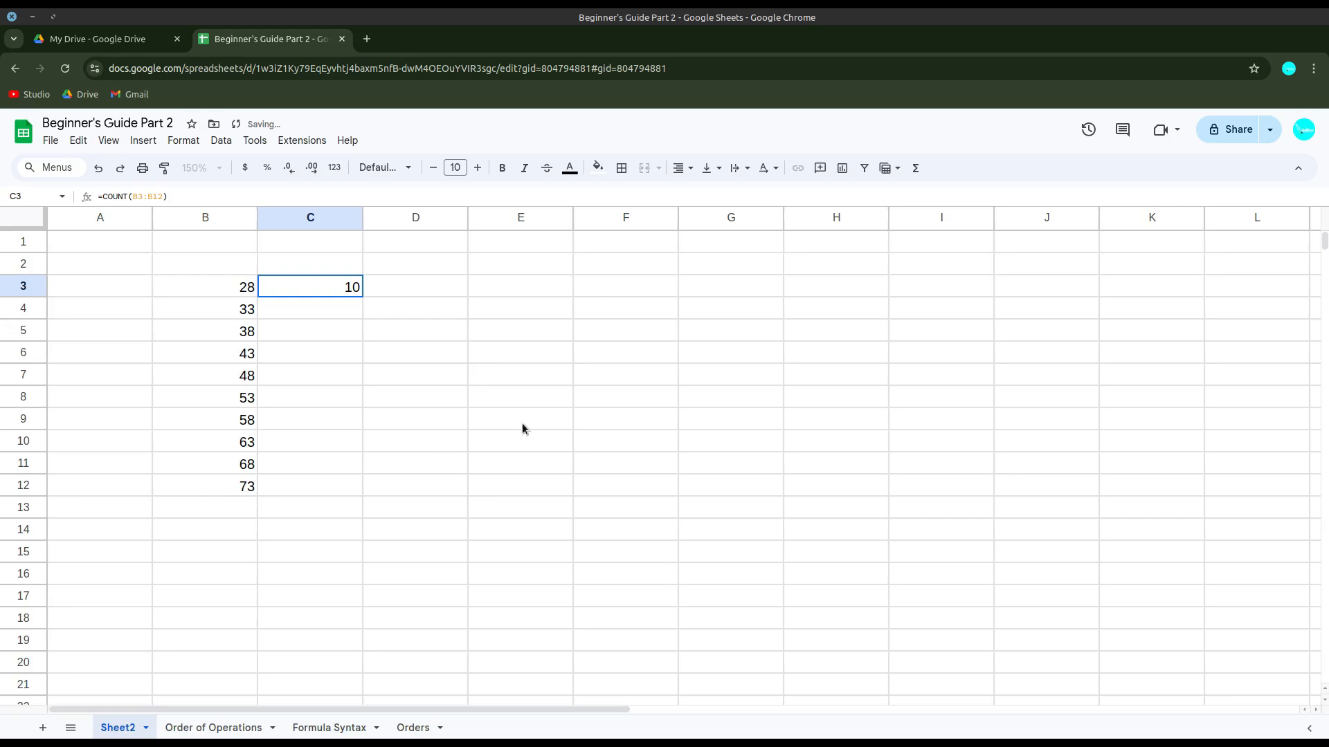
left_click_drag(224, 283, 177, 478)
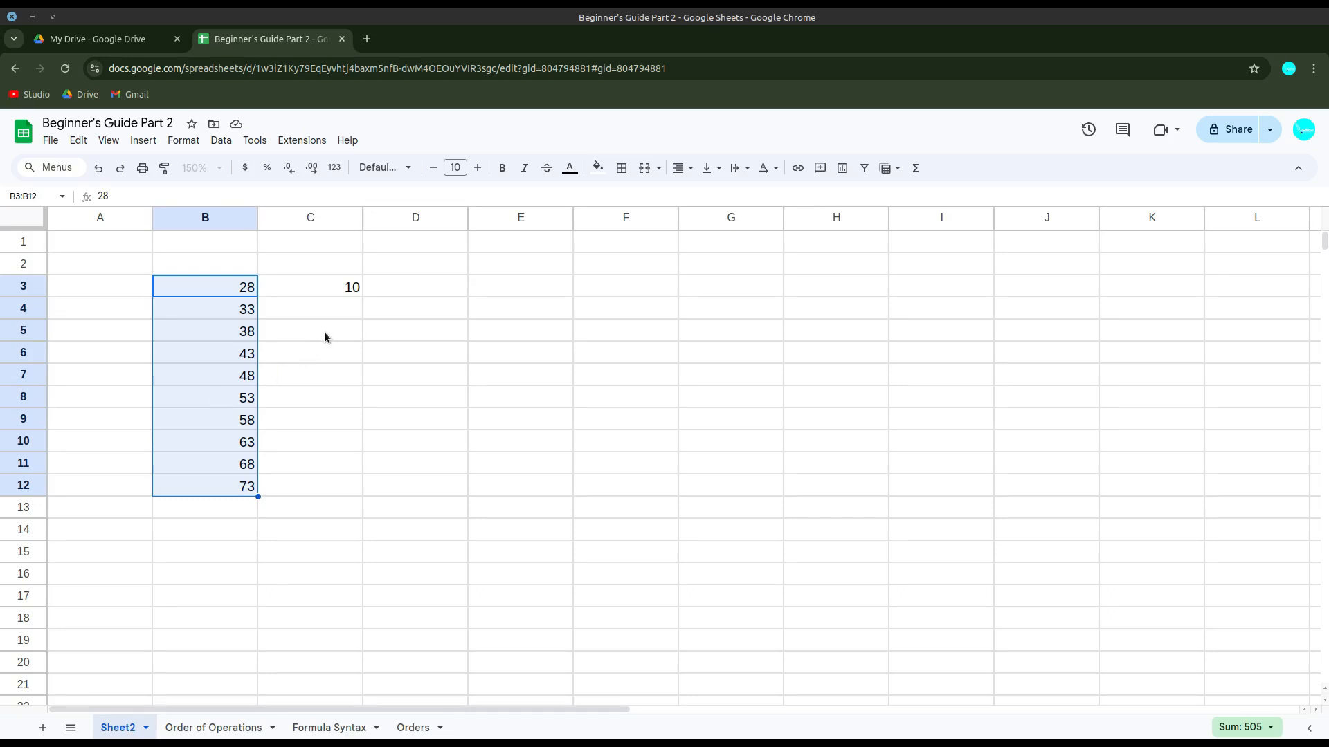
left_click(268, 352)
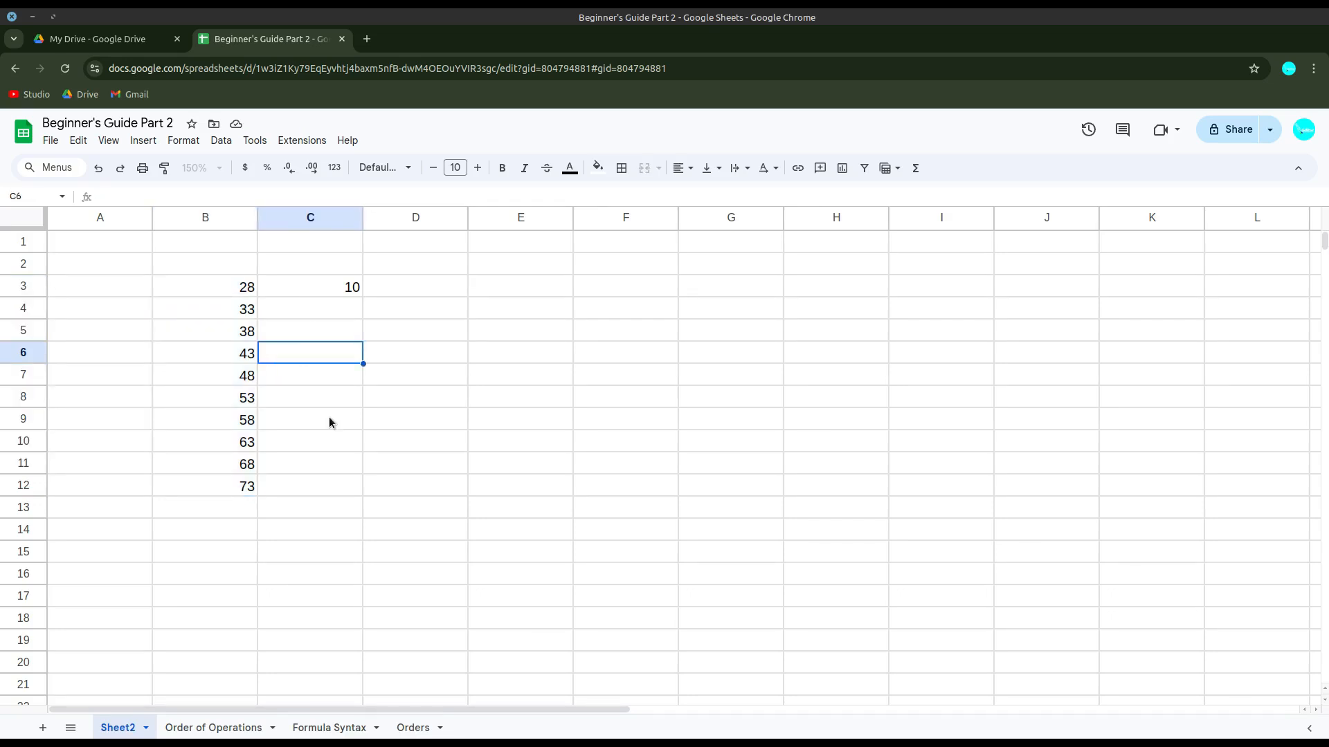
Replace the numbers in column B with words: TEXT in B6 and ANOTHER TEXT in B10
left_click(232, 288)
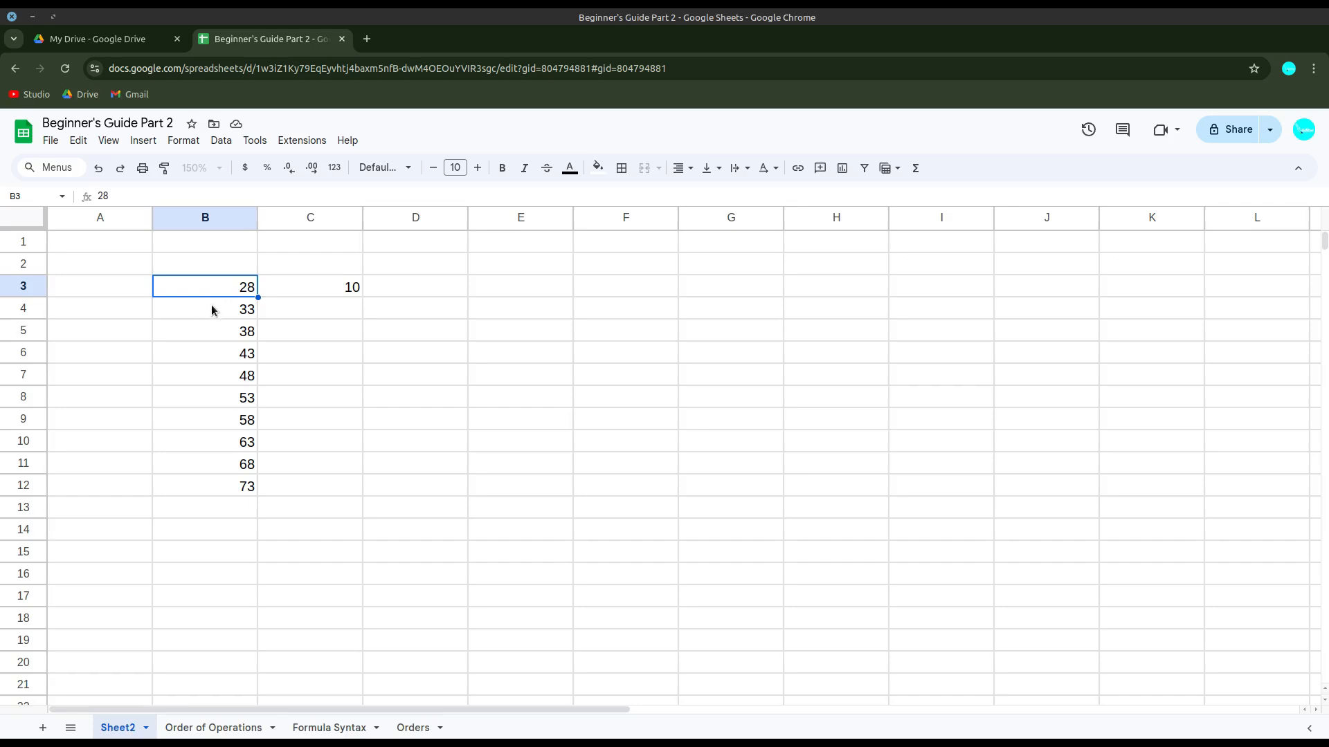
left_click(208, 357)
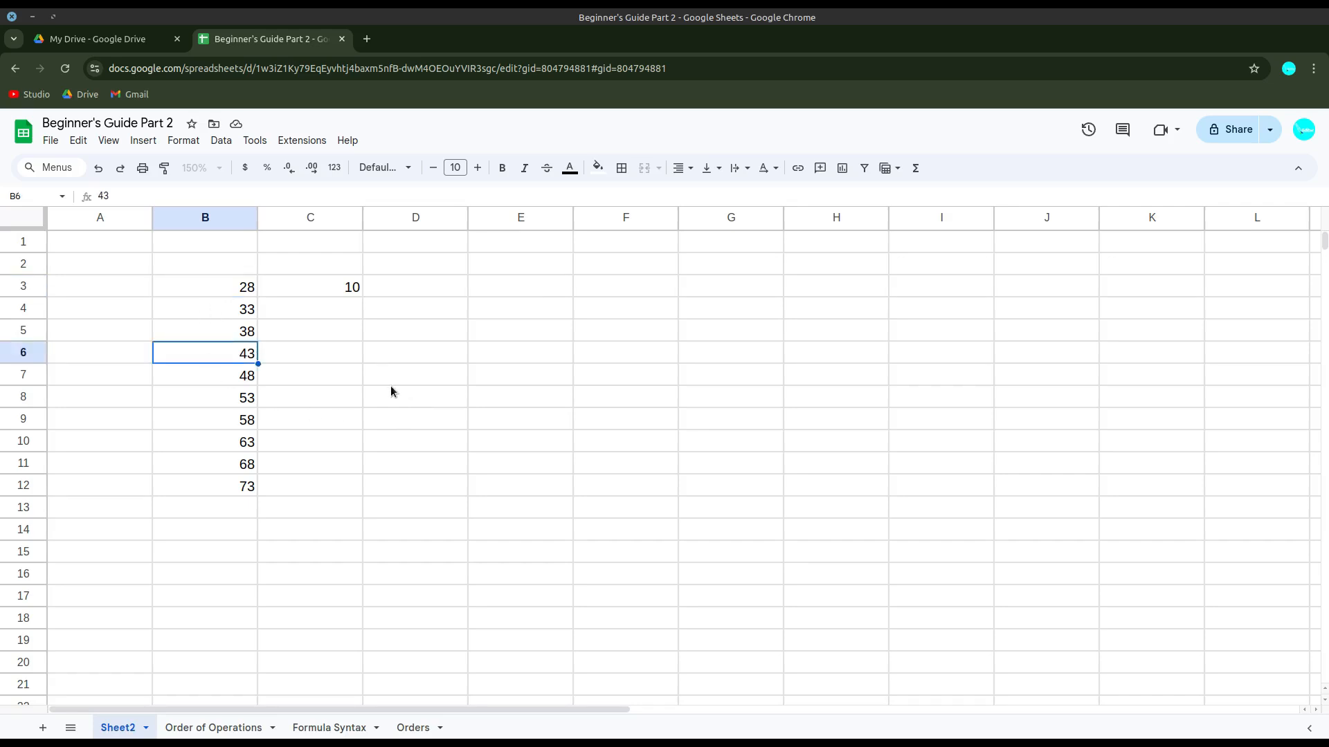
type("TEXT")
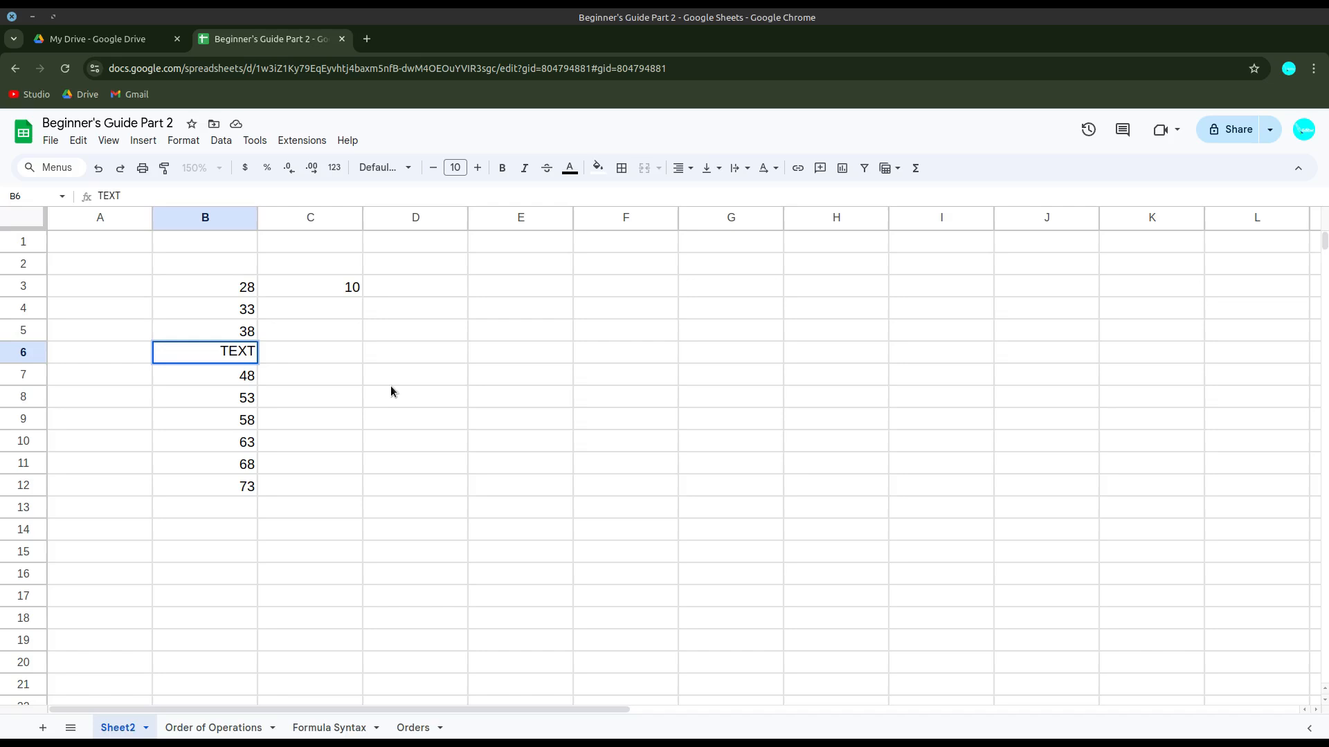
key("Return")
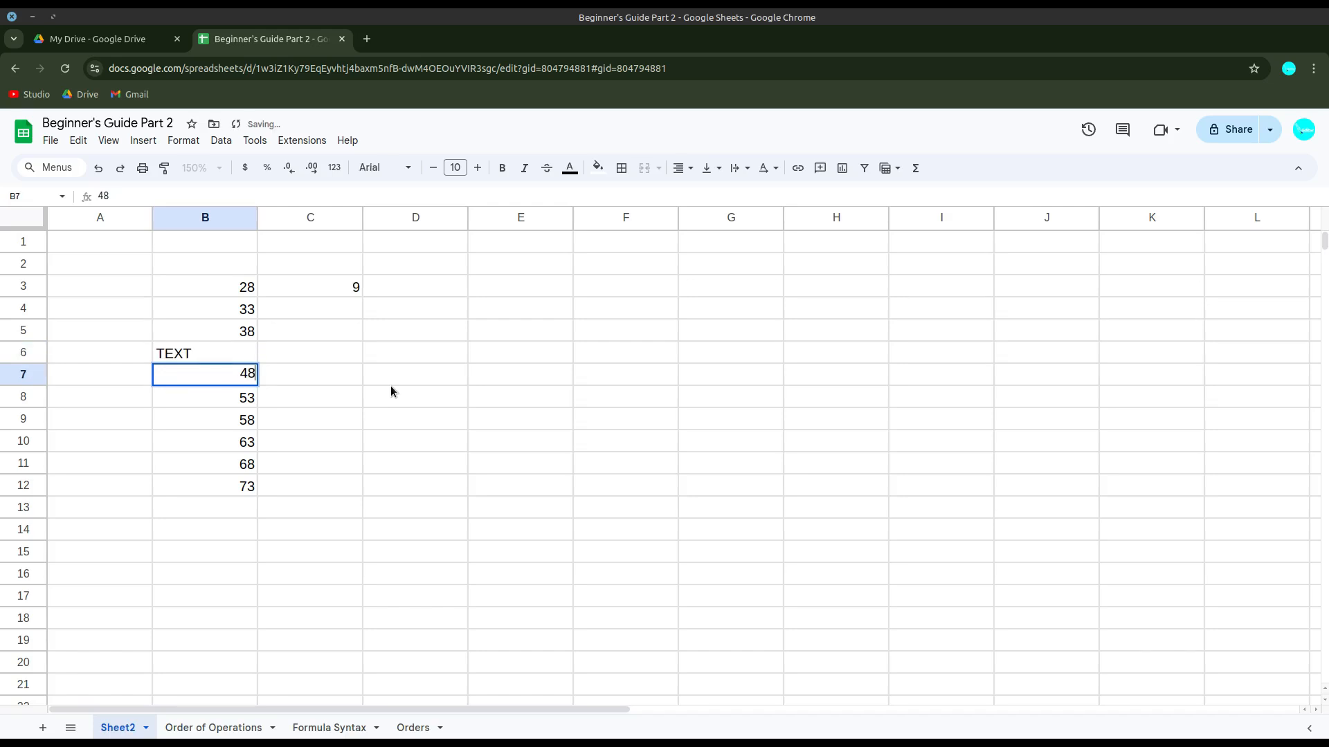
key("Down")
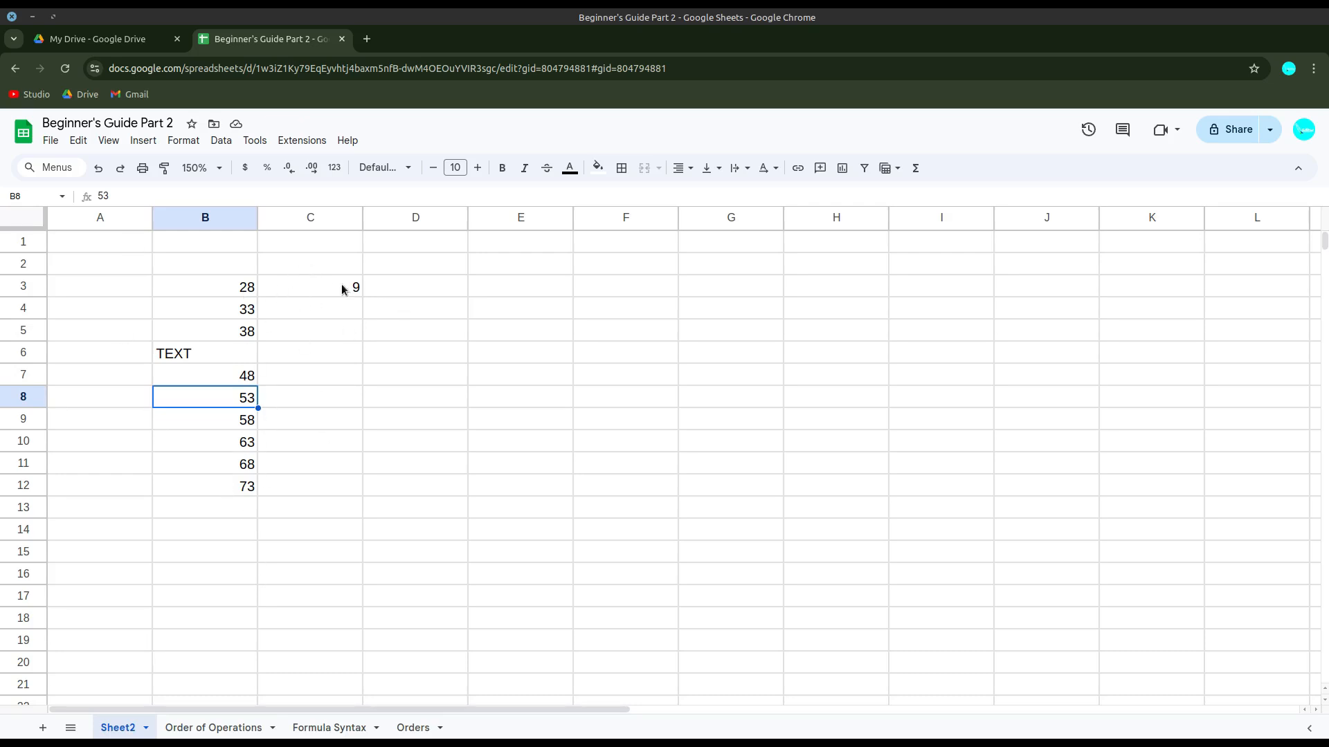
left_click(218, 447)
type("ANO")
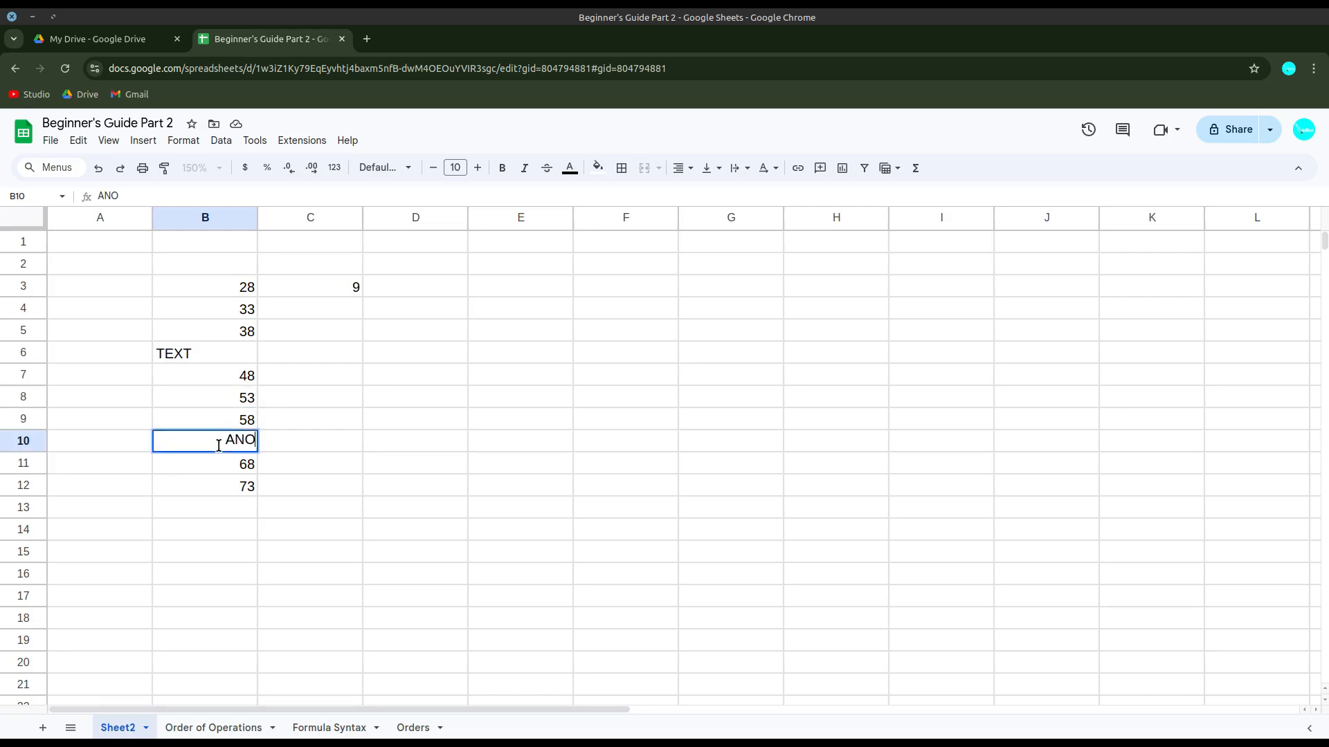
type("THER TEXT")
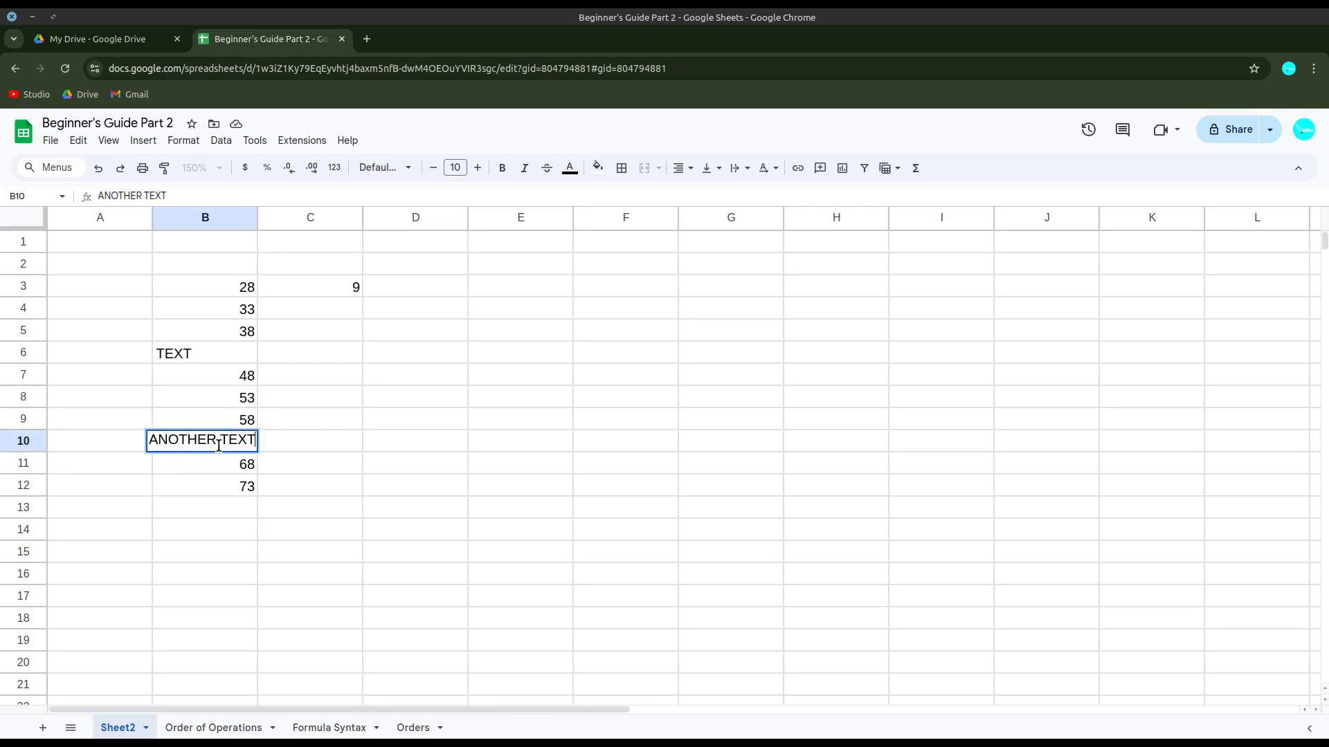
key("Return")
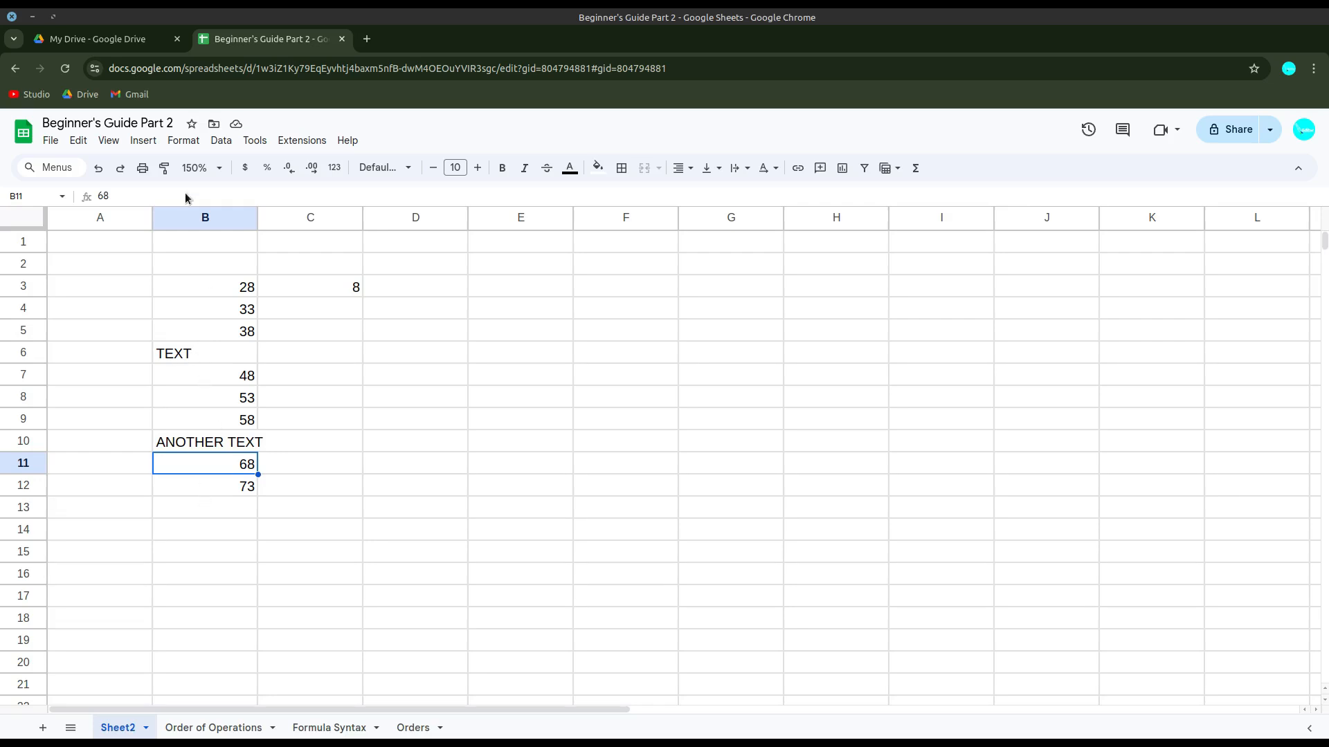
Enter a COUNTA formula in C4 using the suggested range B3:B12
left_click(333, 321)
left_click(346, 313)
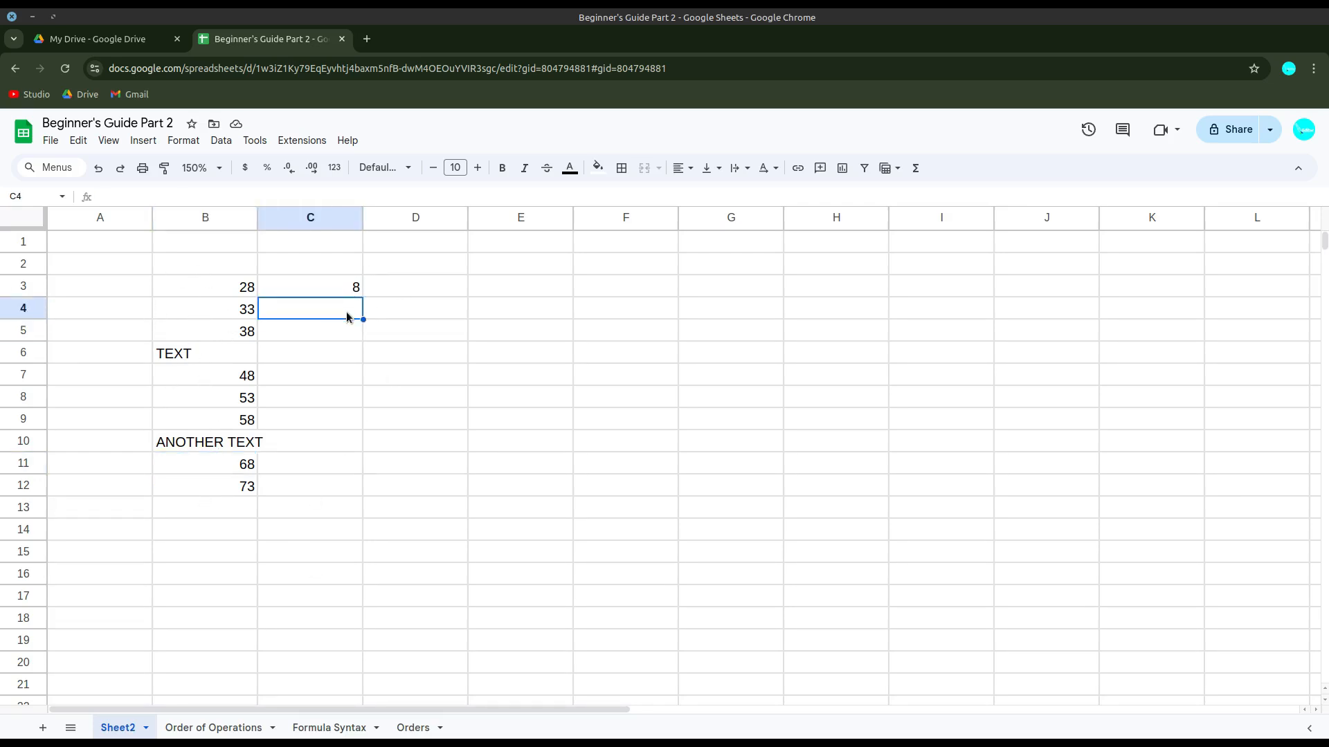
type("=counta")
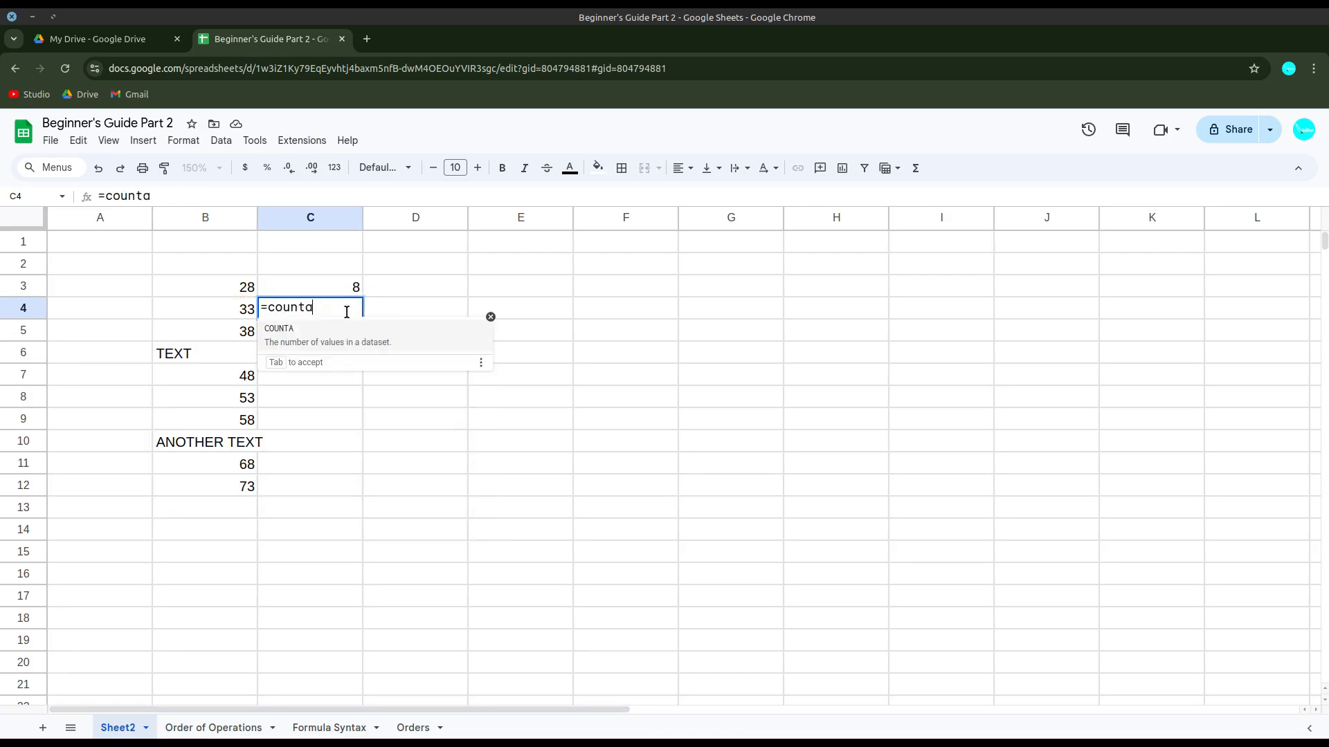
key("Tab")
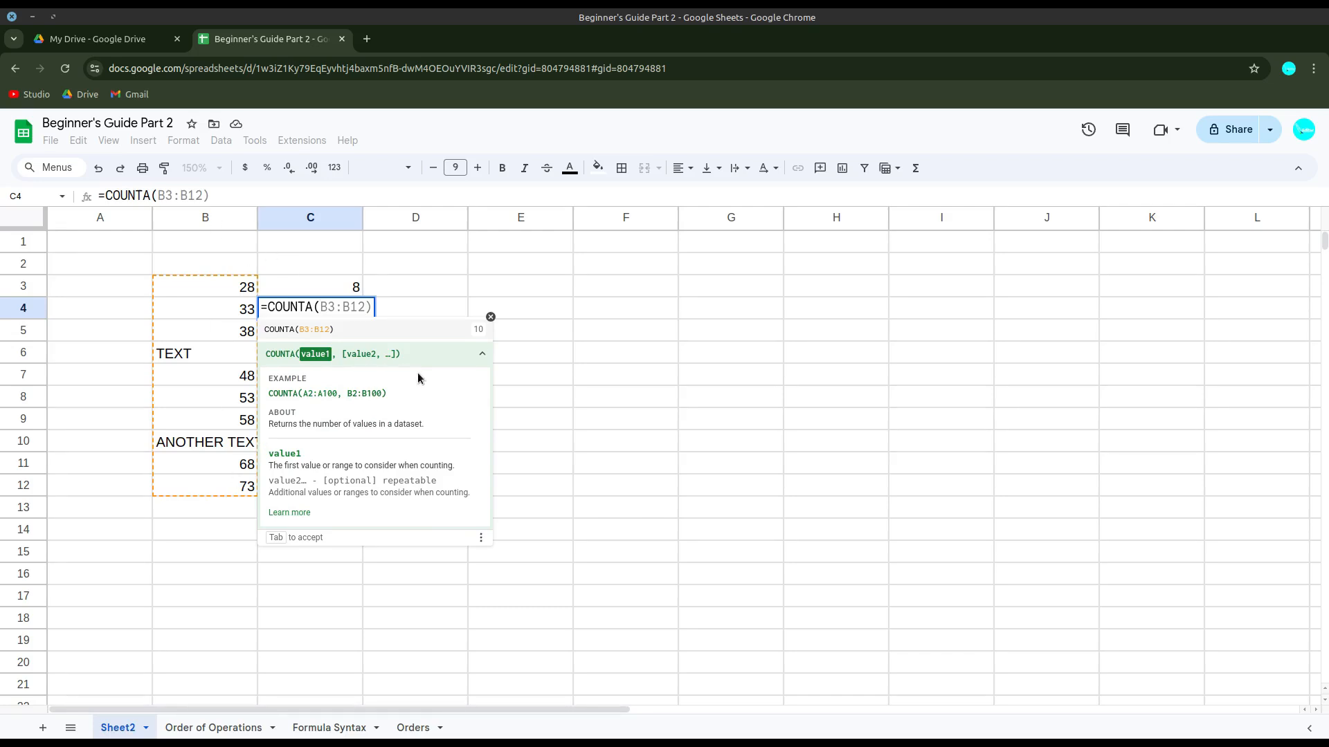
key("Tab")
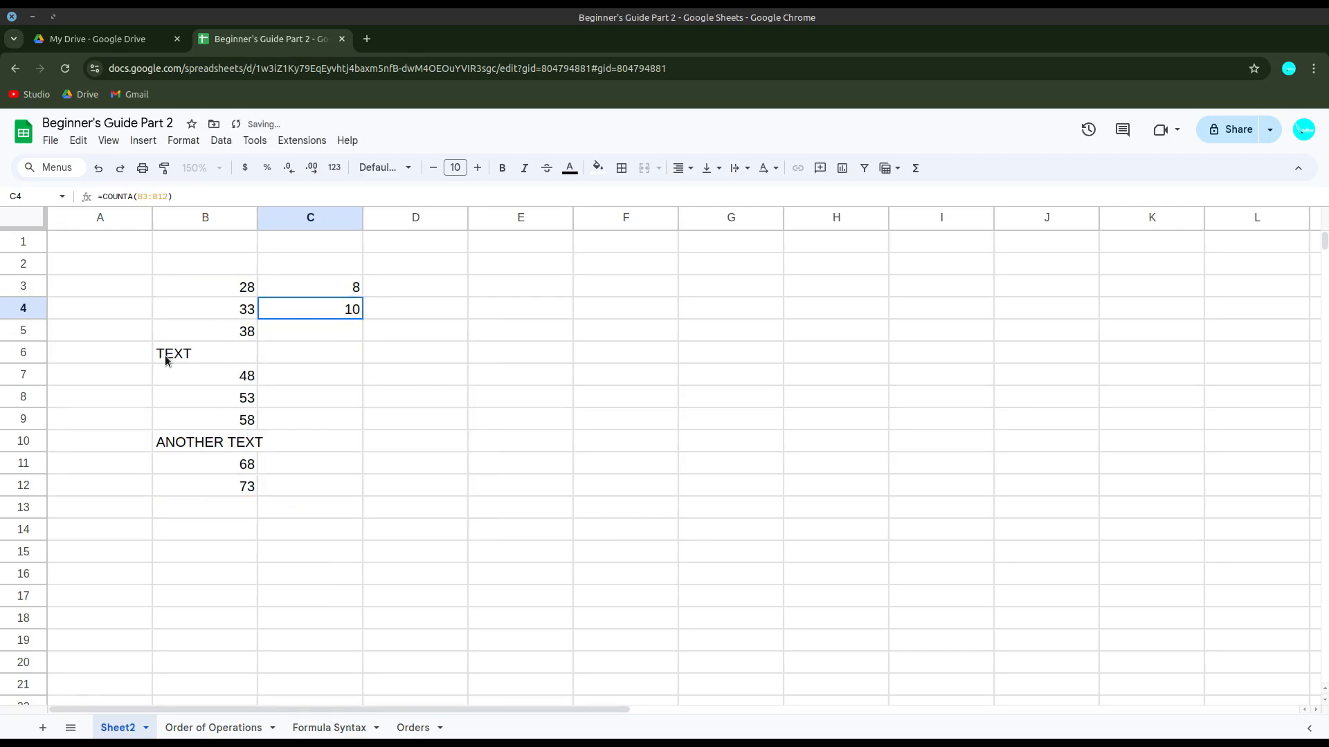
Change B6 back to a number by entering 9, and check the COUNT formula in C3
left_click(209, 354)
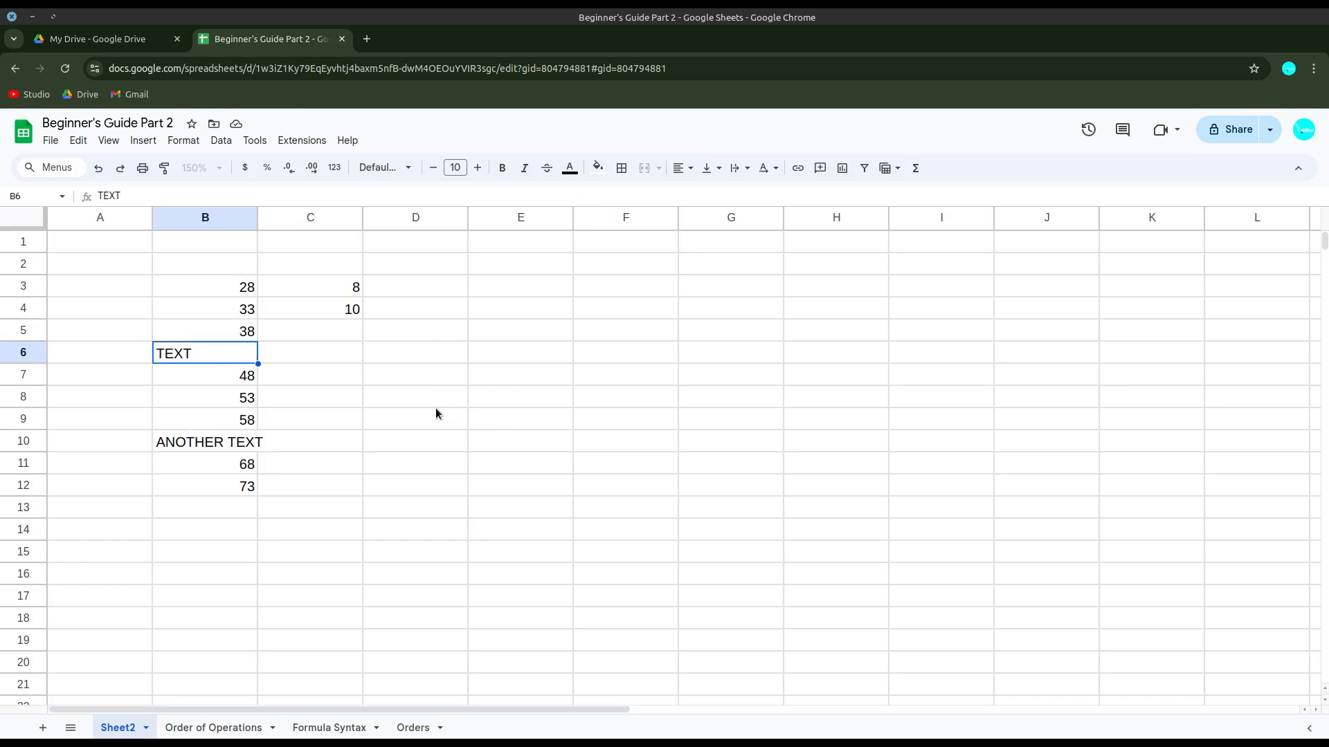
type("9")
key("Return")
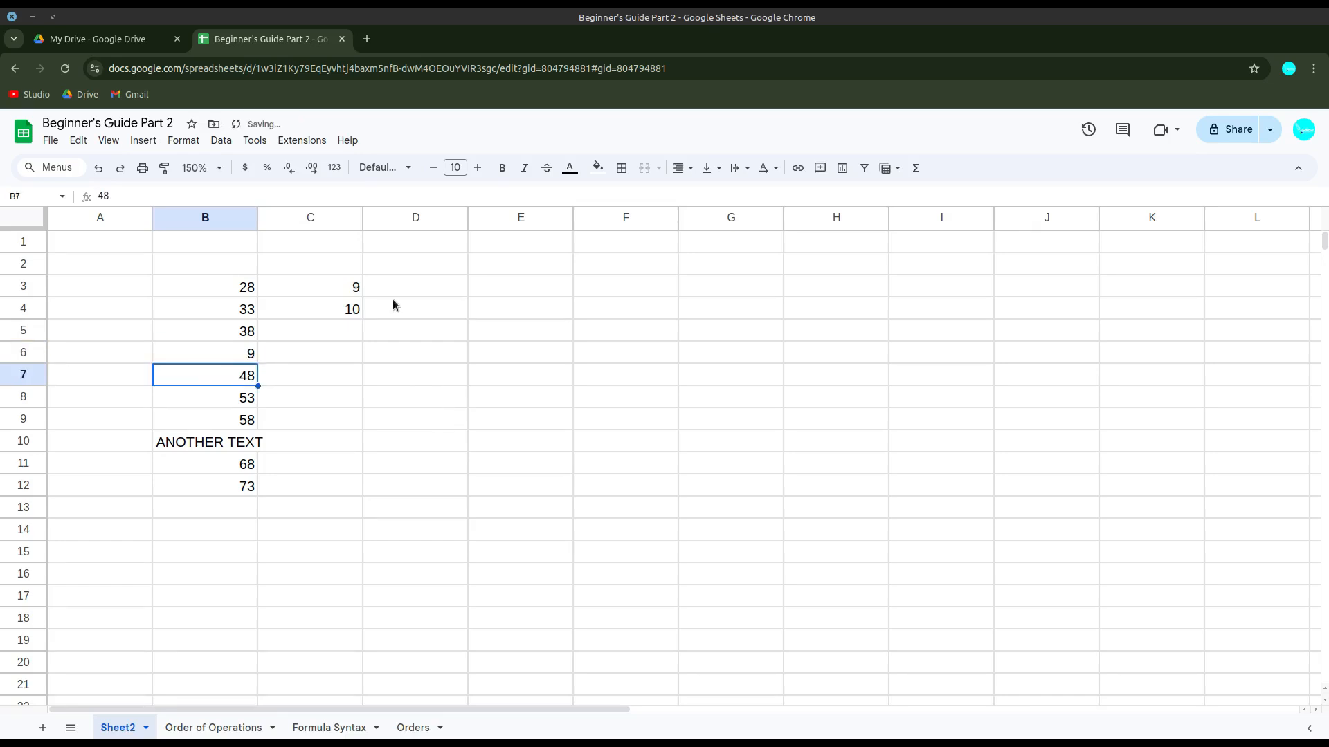
left_click(341, 288)
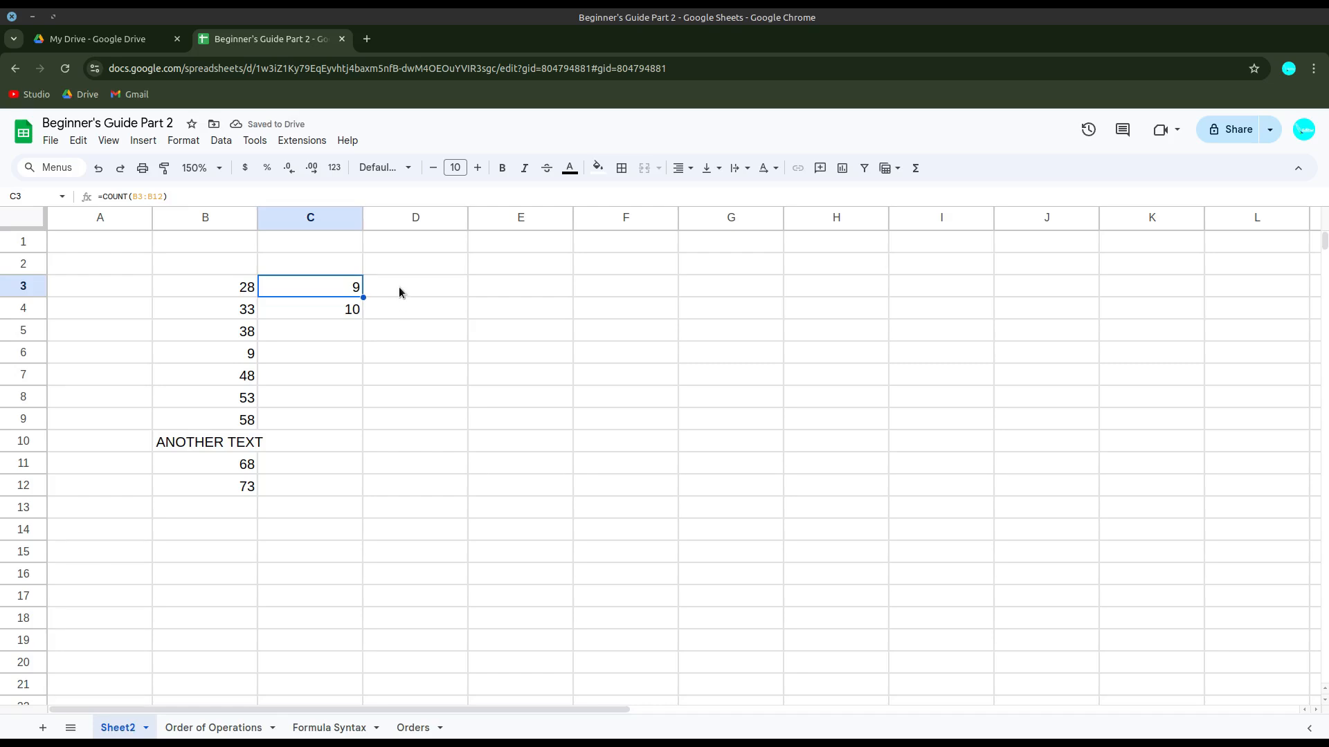
Insert one empty column to the left of column C, which holds the count formulas
left_click(399, 287)
right_click(328, 221)
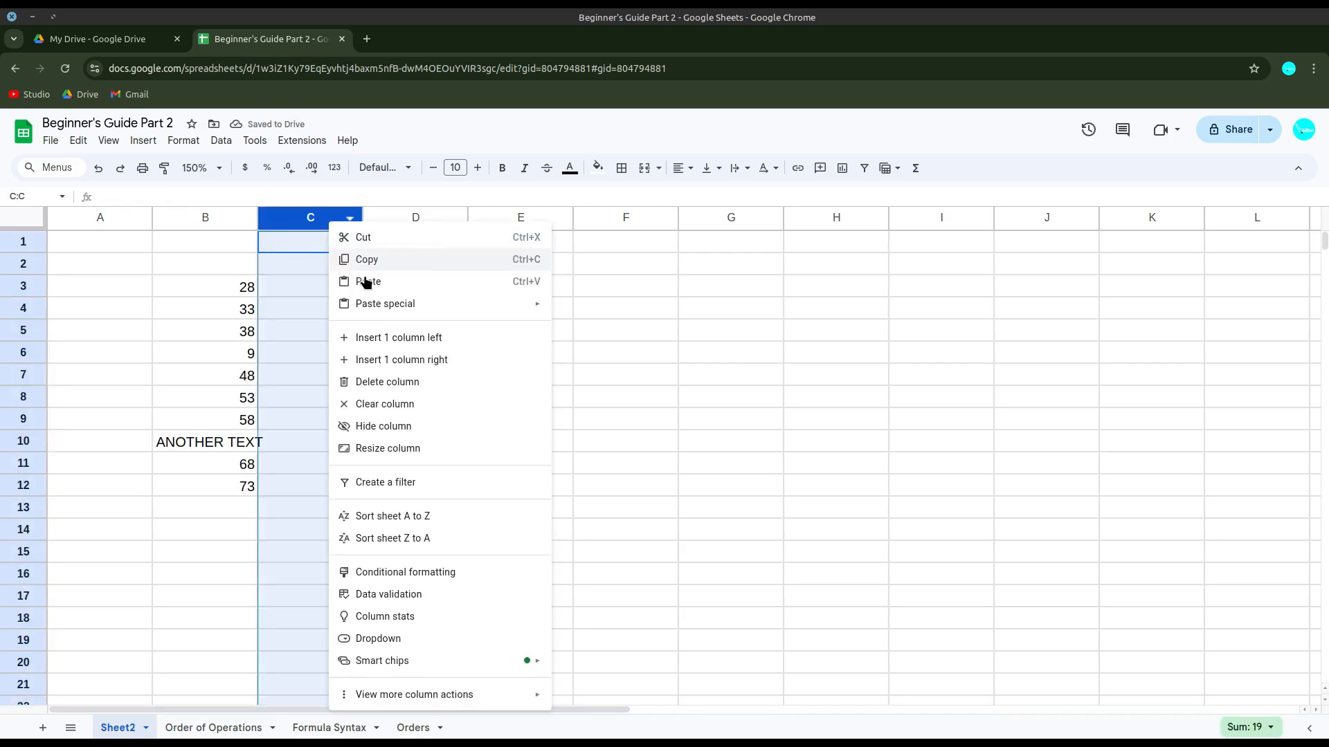
left_click(392, 341)
Label C3 as "Count (Numbers Only)" and fit column C's width to the text
left_click(314, 284)
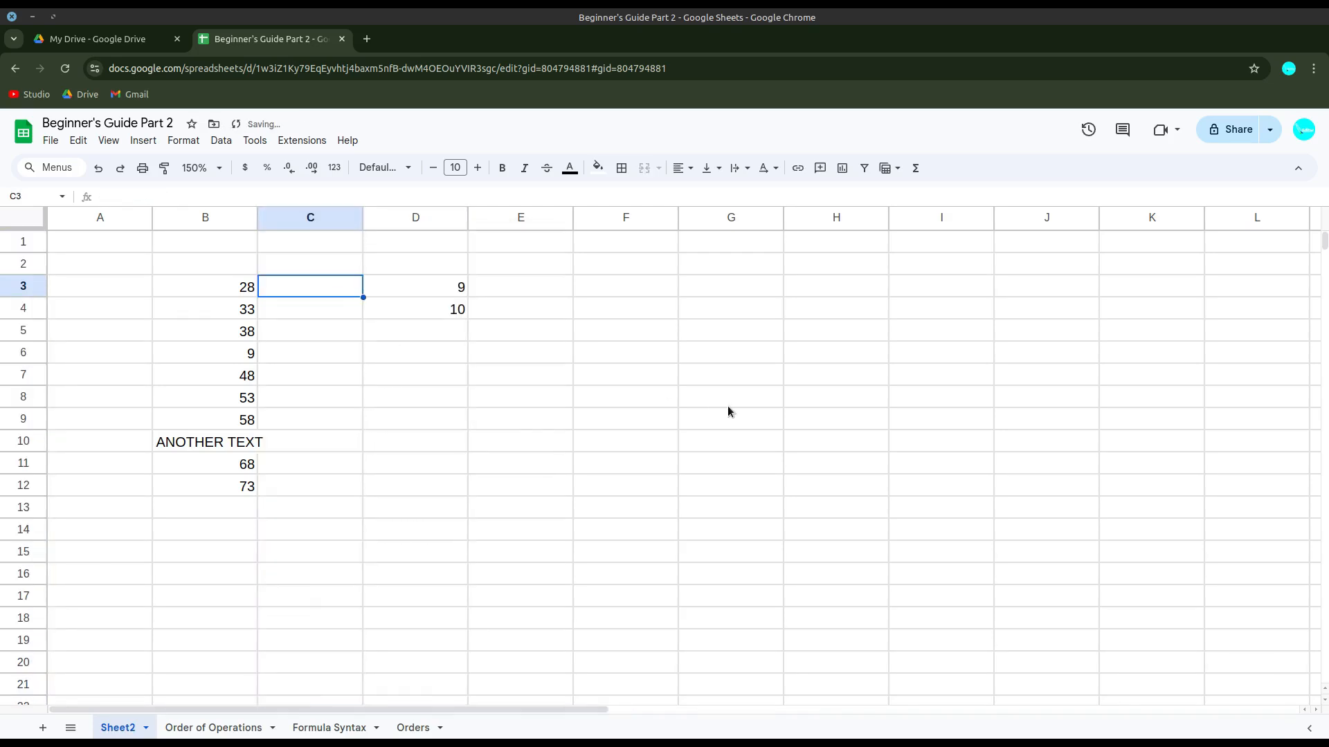
type("Count ")
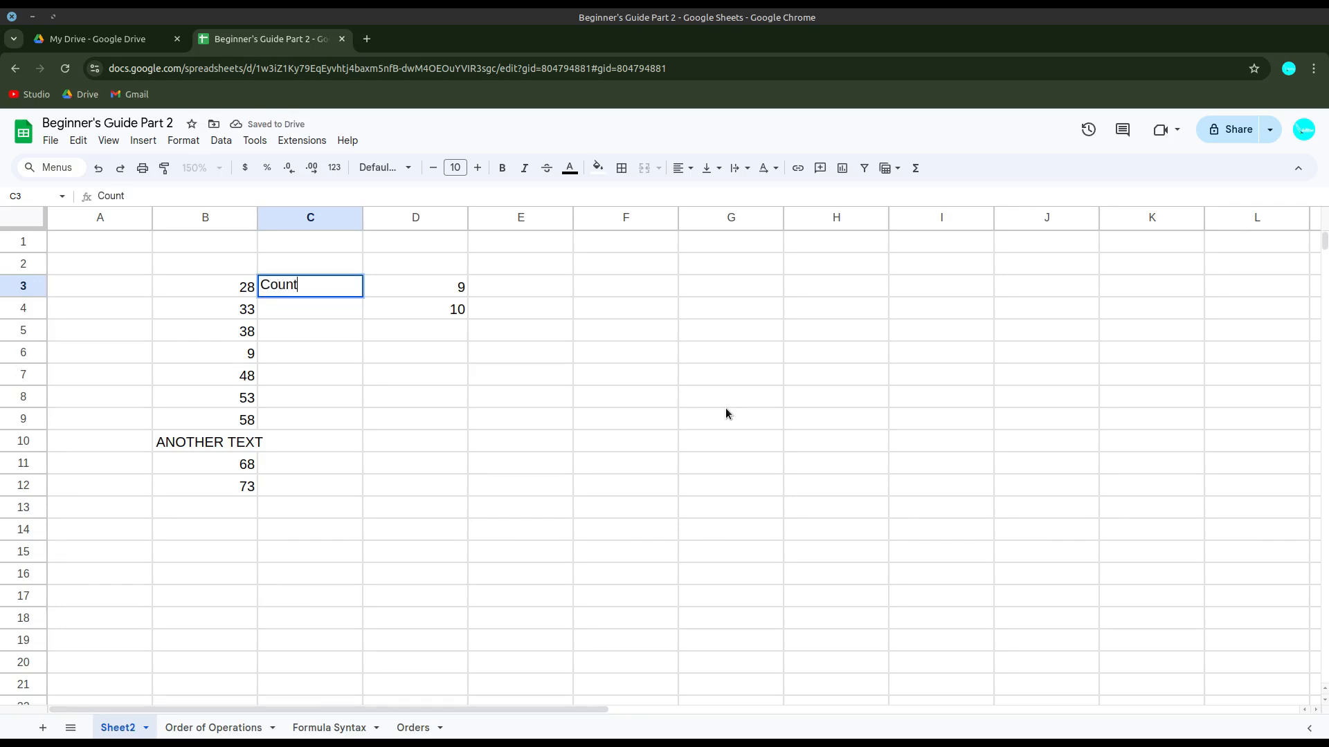
type("(Numbers Only)")
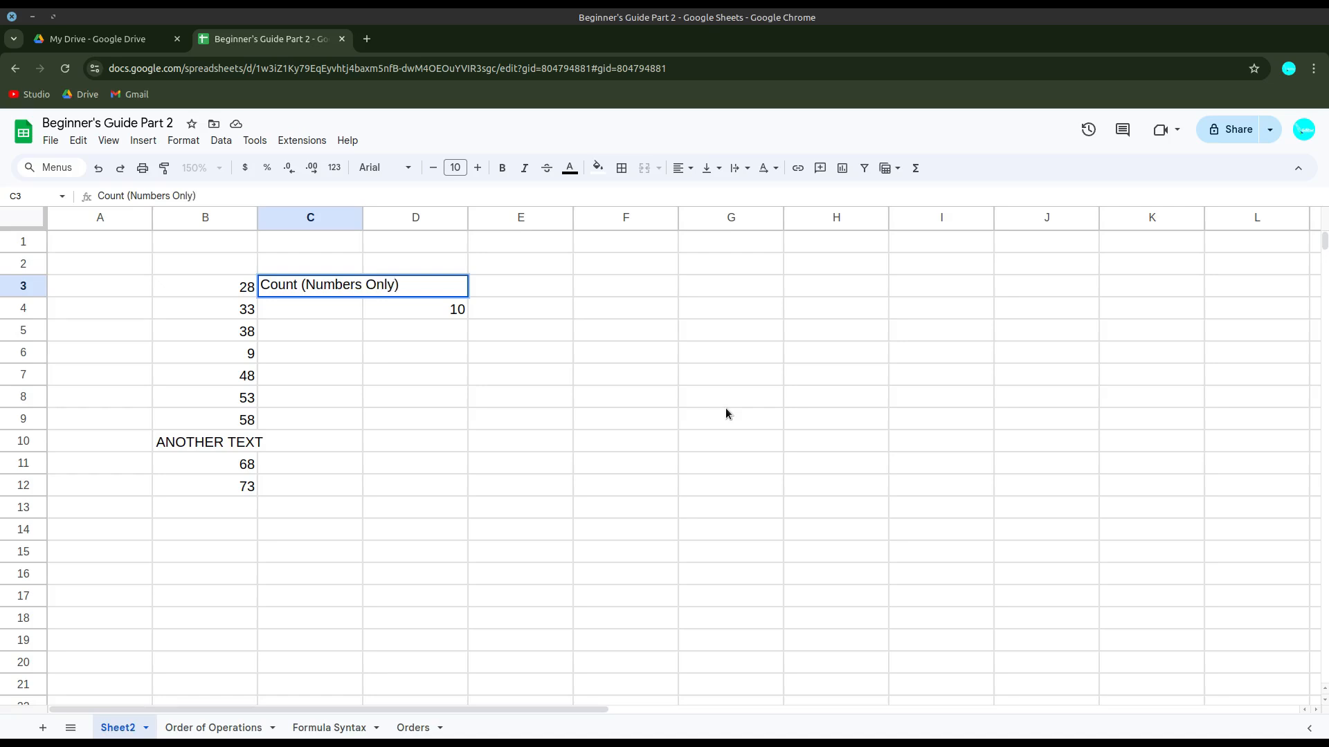
key("Return")
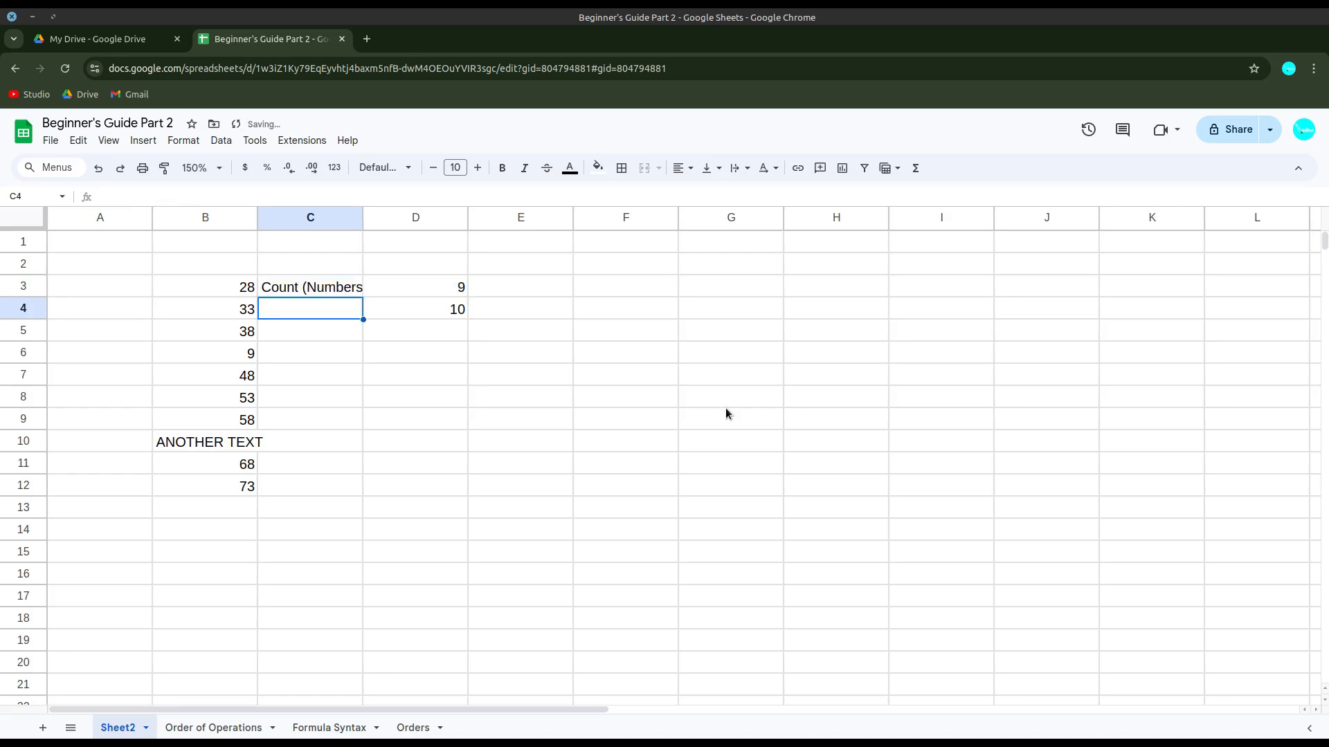
double_click(363, 218)
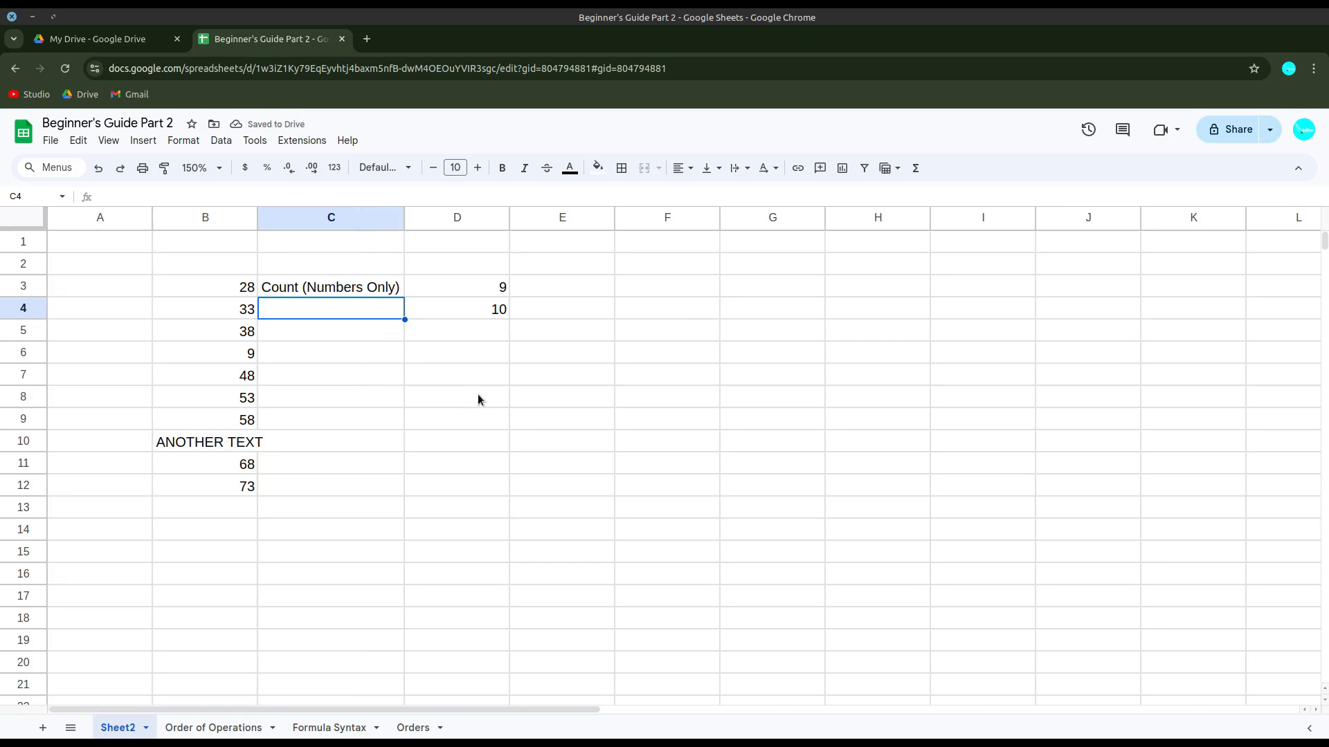
Label C4 as "COUNTA (Everything)" beside the COUNTA result
type("COUTNA")
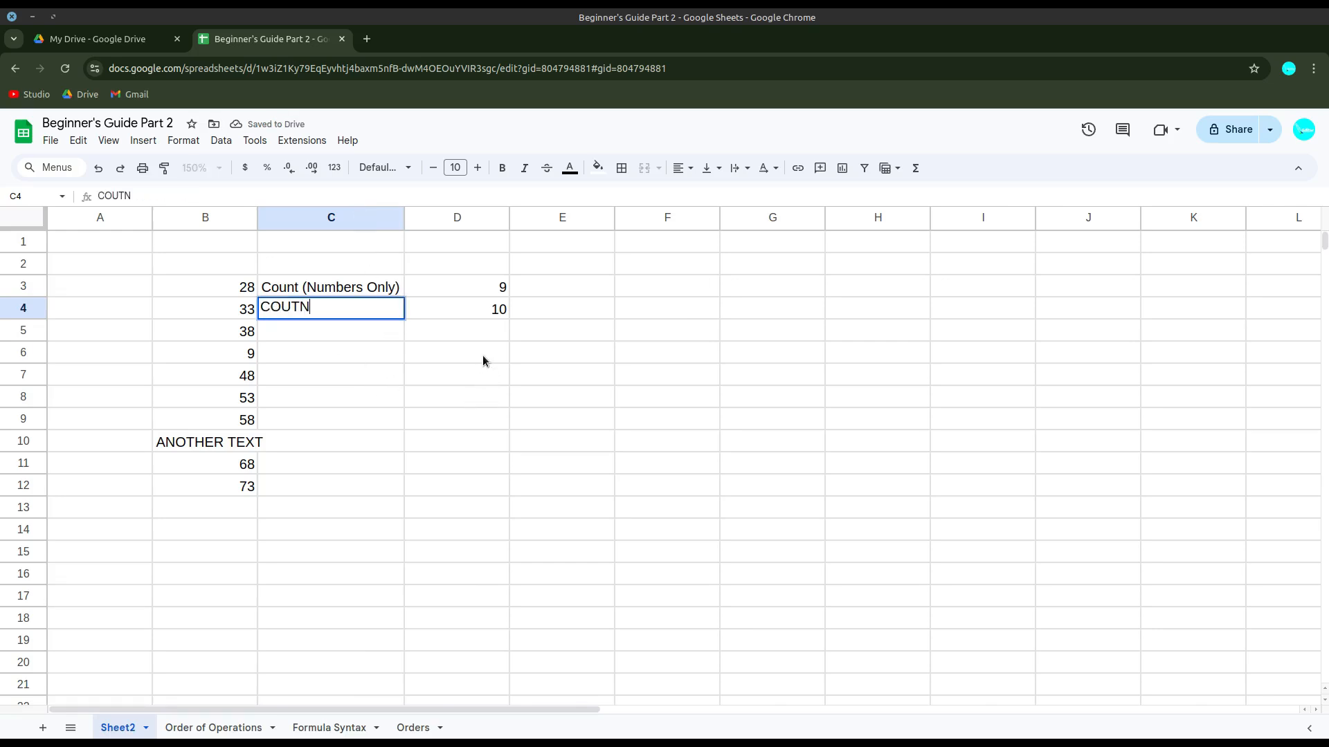
key("BackSpace")
key("BackSpace")
key("BackSpace")
key("BackSpace")
type("UNTA")
type(" 9")
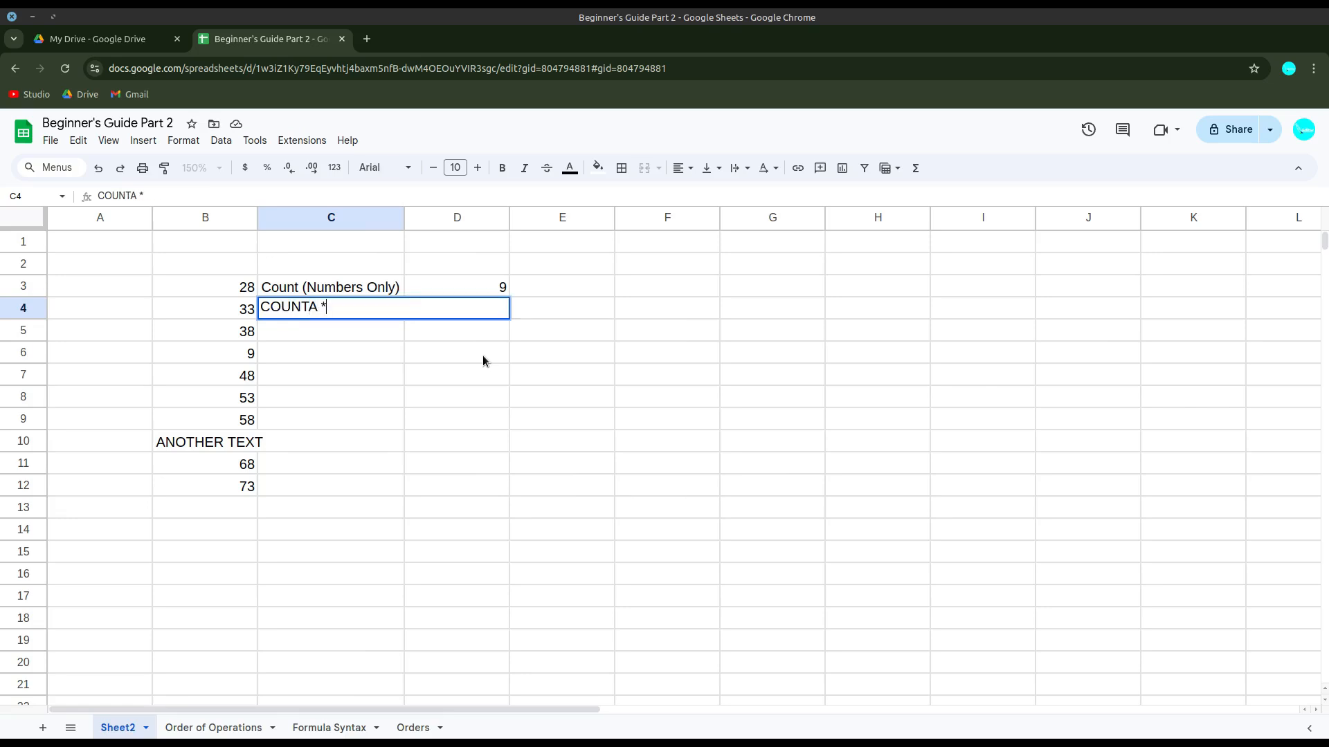
key("BackSpace")
type("(Everyting)")
key("BackSpace")
key("BackSpace")
key("BackSpace")
key("BackSpace")
key("BackSpace")
type("thing0")
key("BackSpace")
type(")")
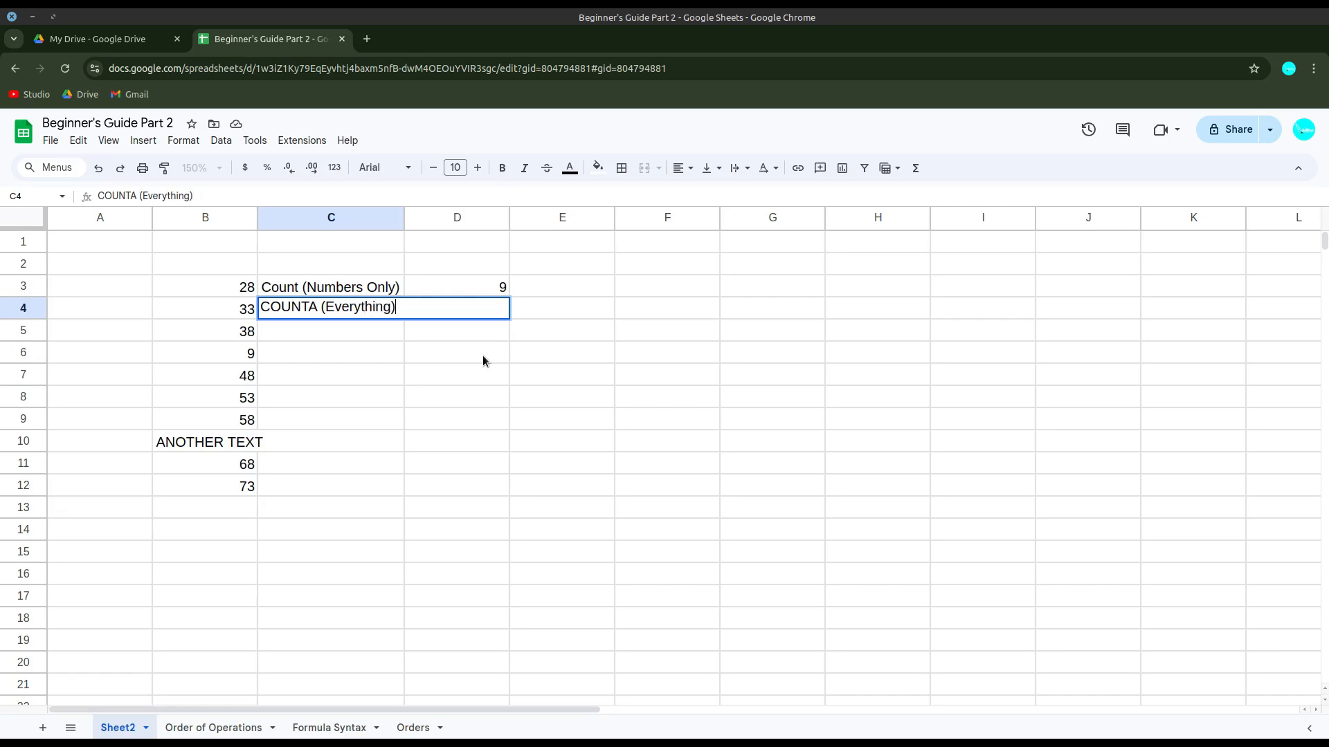
key("Return")
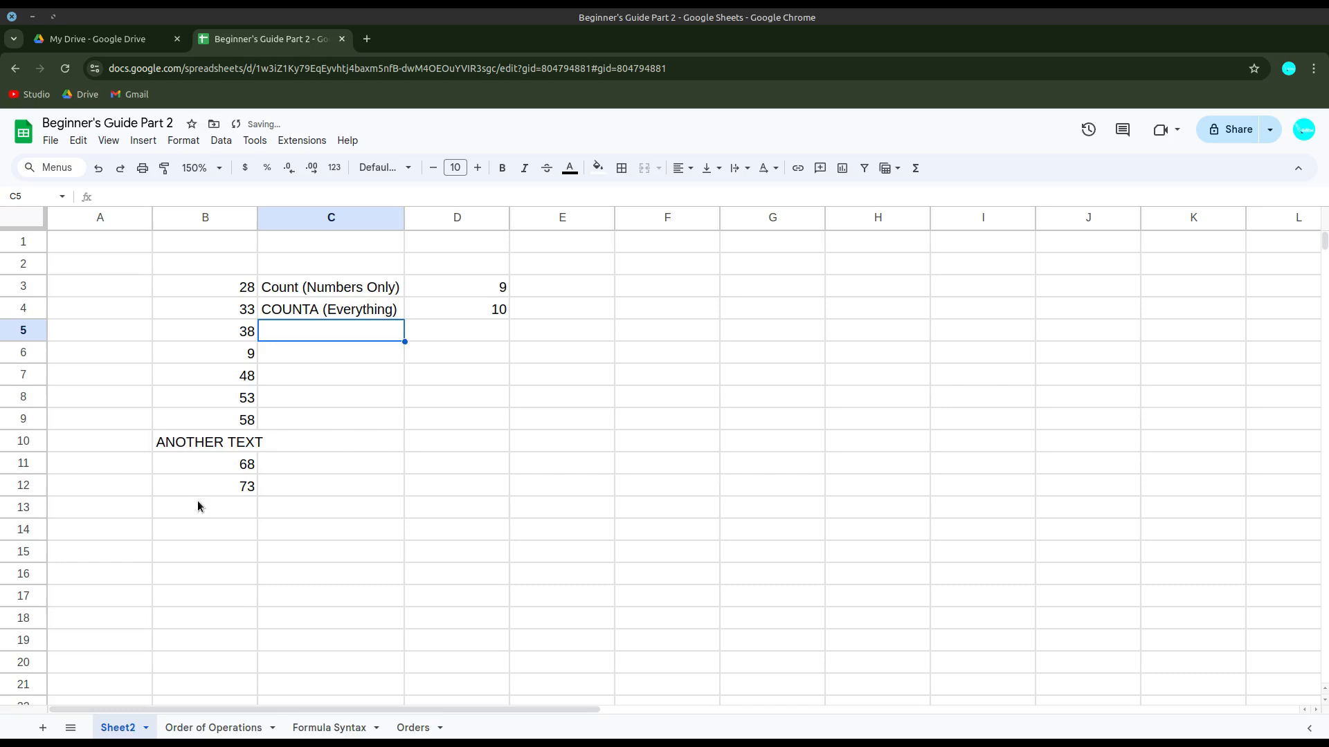
Replace the text entry in B10 with the number 8
left_click(228, 440)
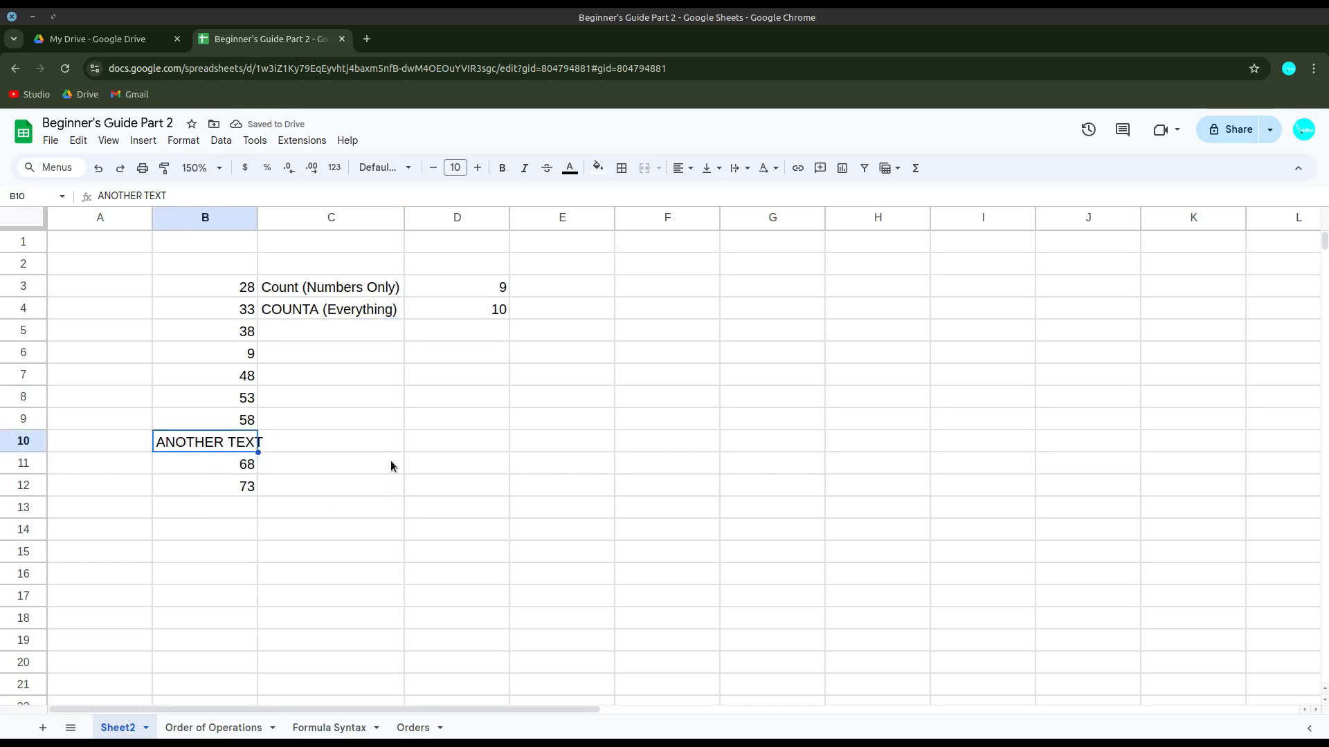
type("8")
key("Return")
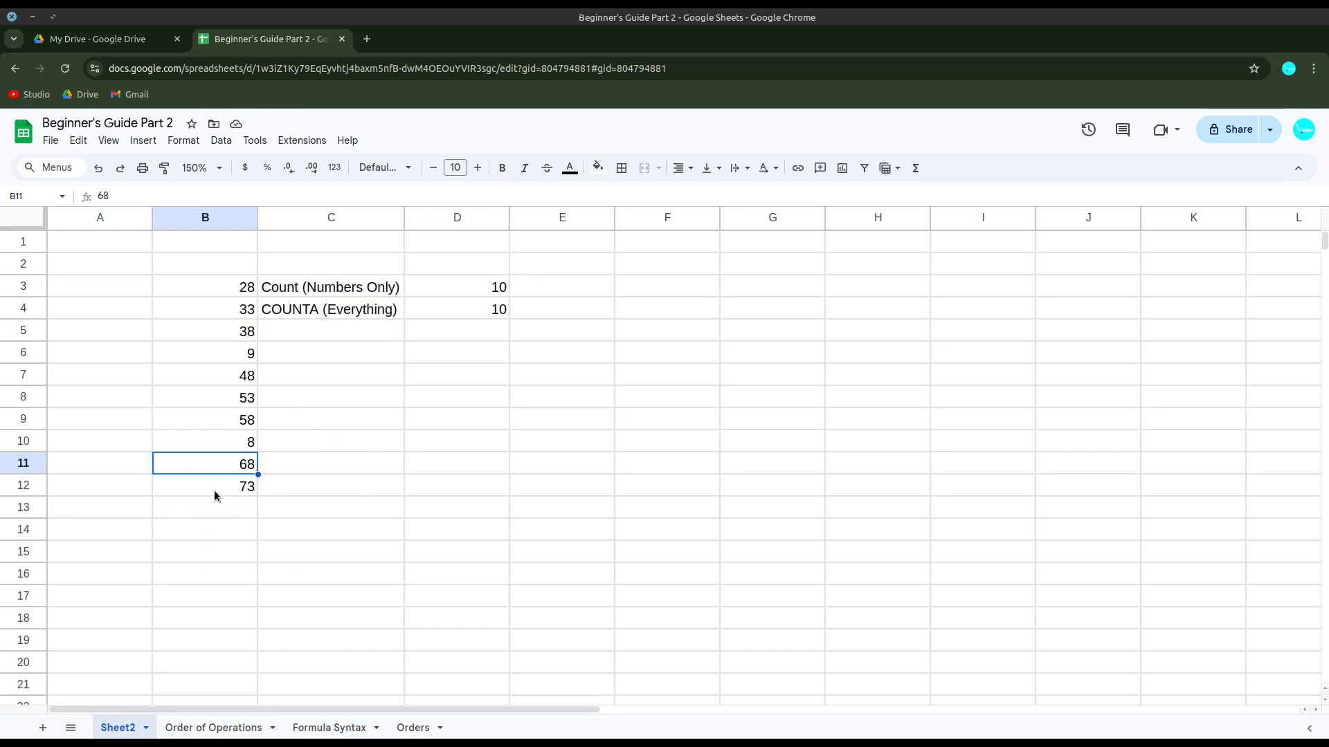
left_click(226, 442)
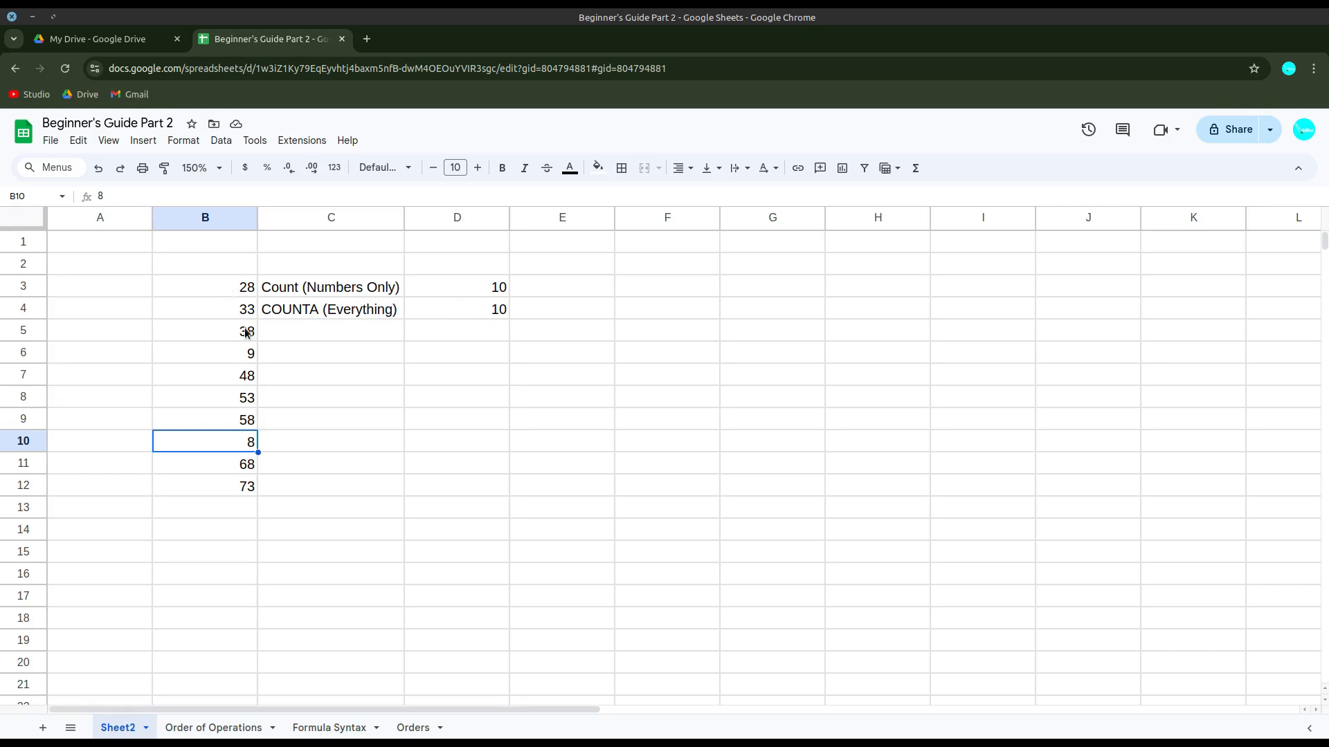
left_click(310, 335)
left_click(311, 294)
left_click(299, 347)
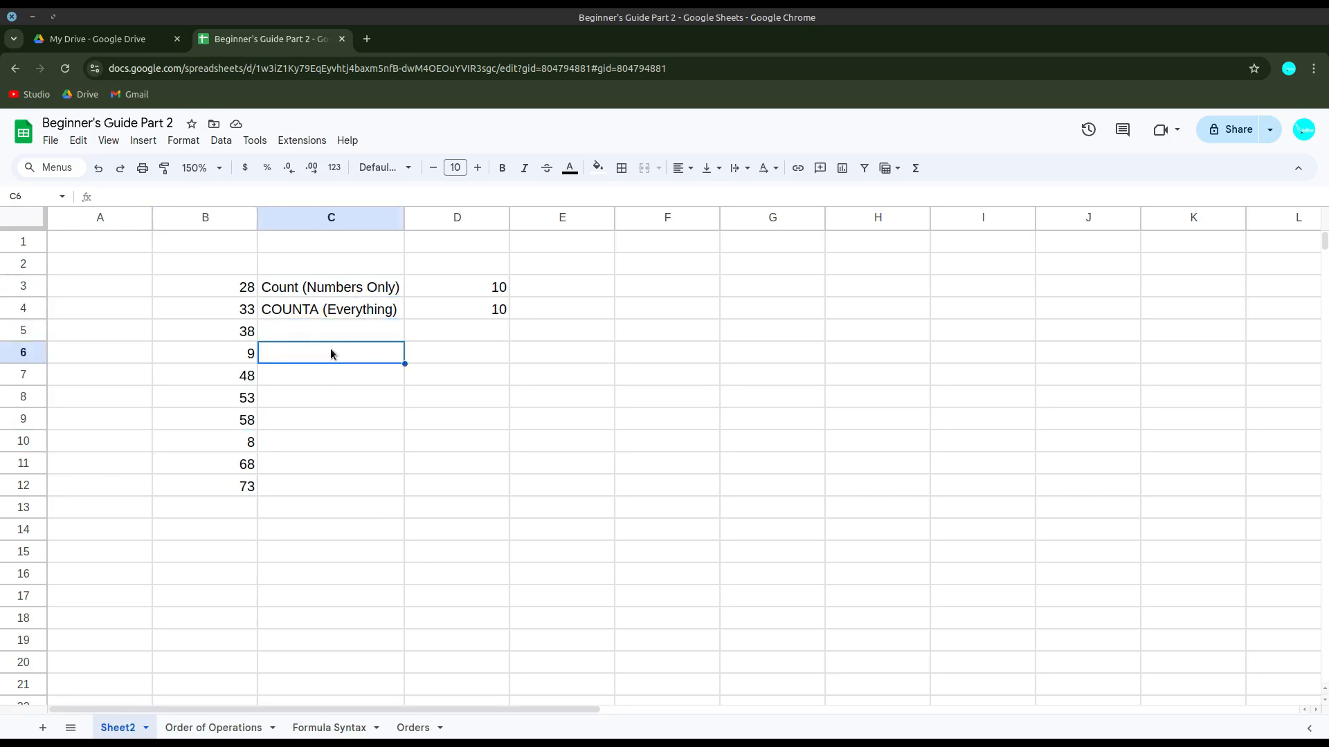
left_click(915, 170)
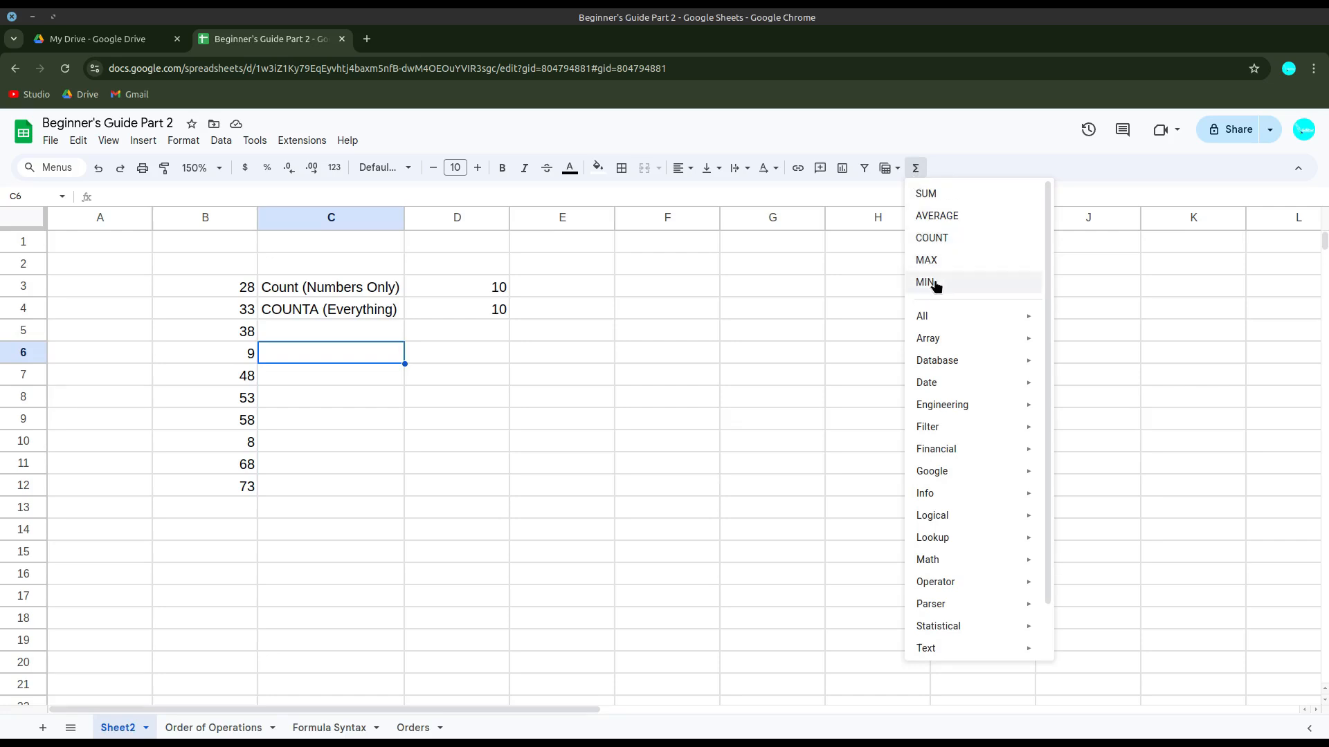
left_click(431, 379)
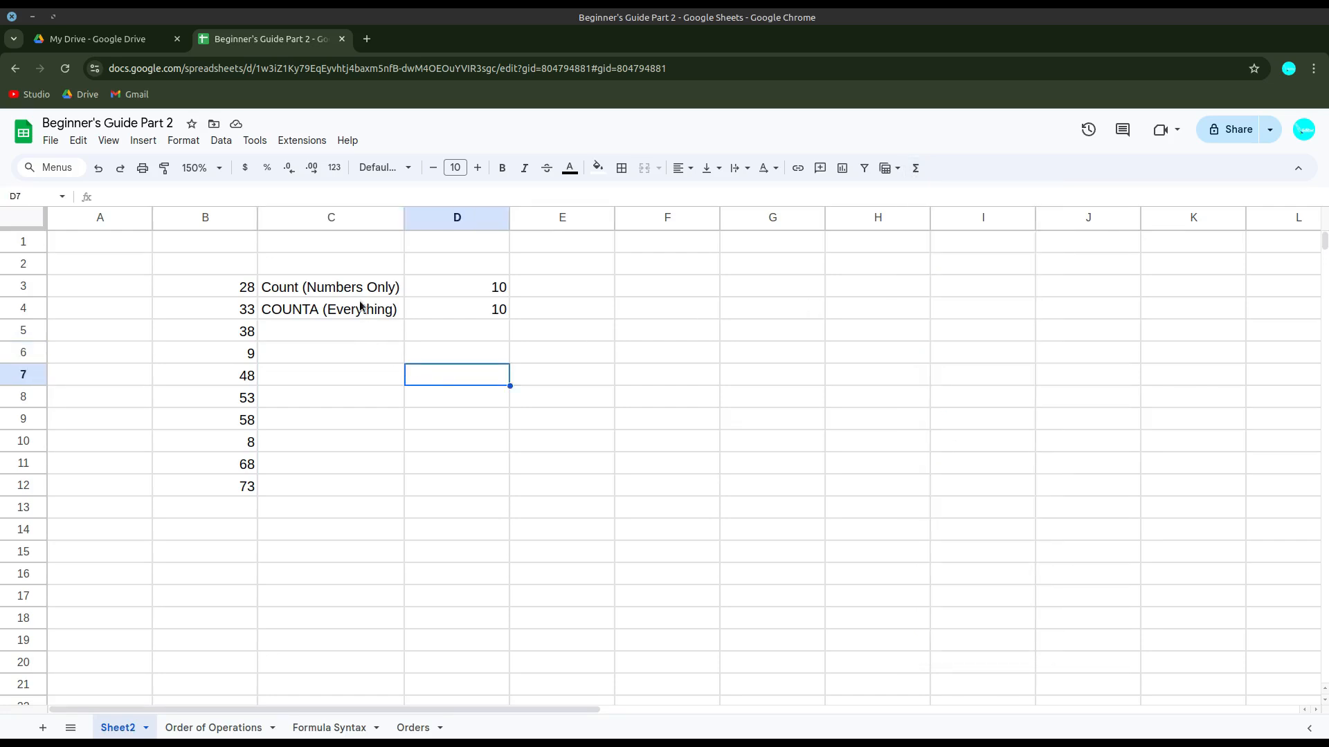
Label C6 as "MAX", enter =MAX(B3:B12) in D6, and compare the result with B12
left_click(302, 373)
left_click(310, 350)
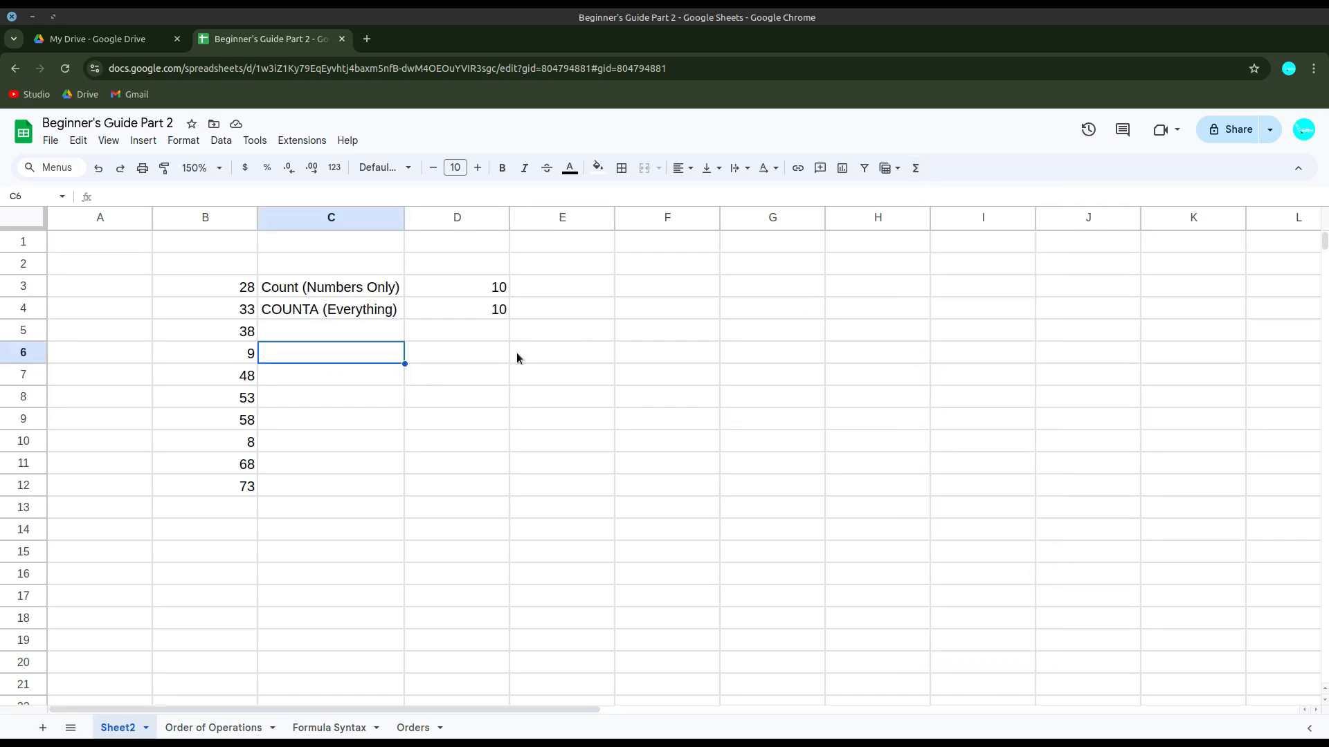
type("MAX")
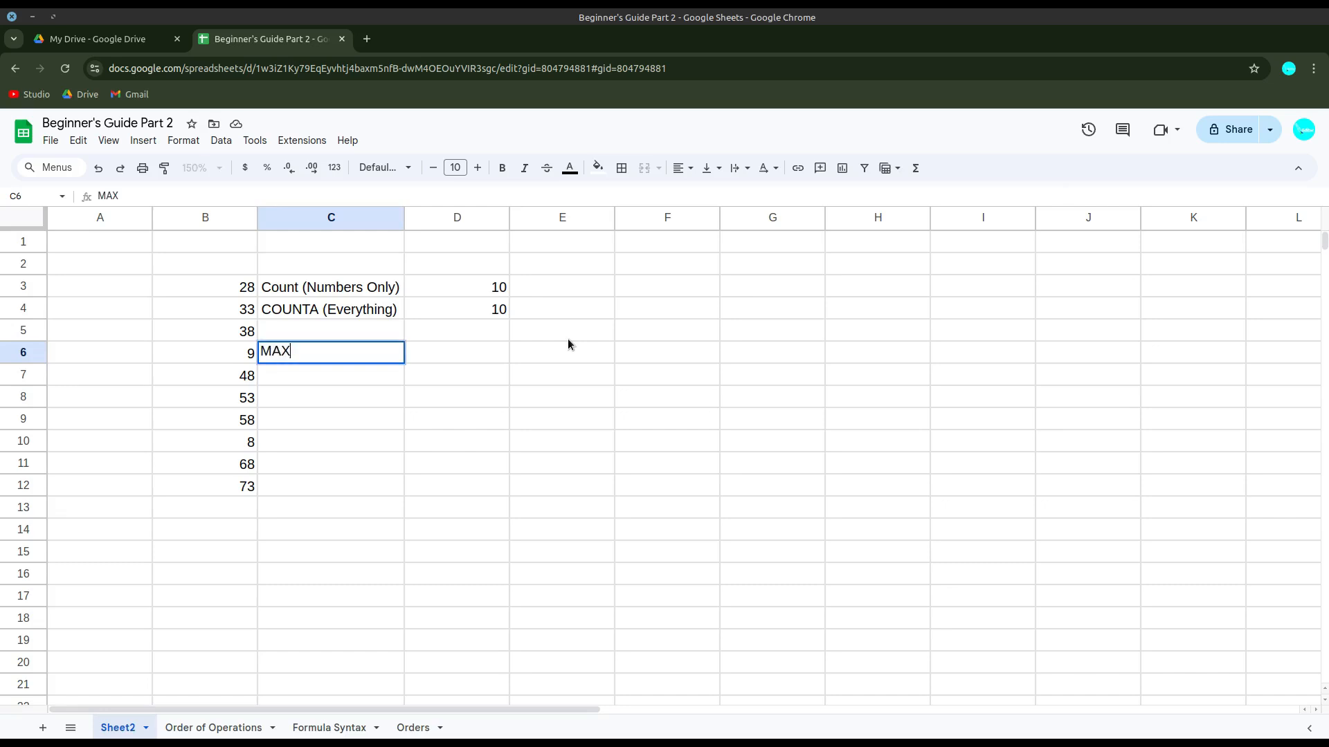
key("BackSpace")
type("X")
key("Tab")
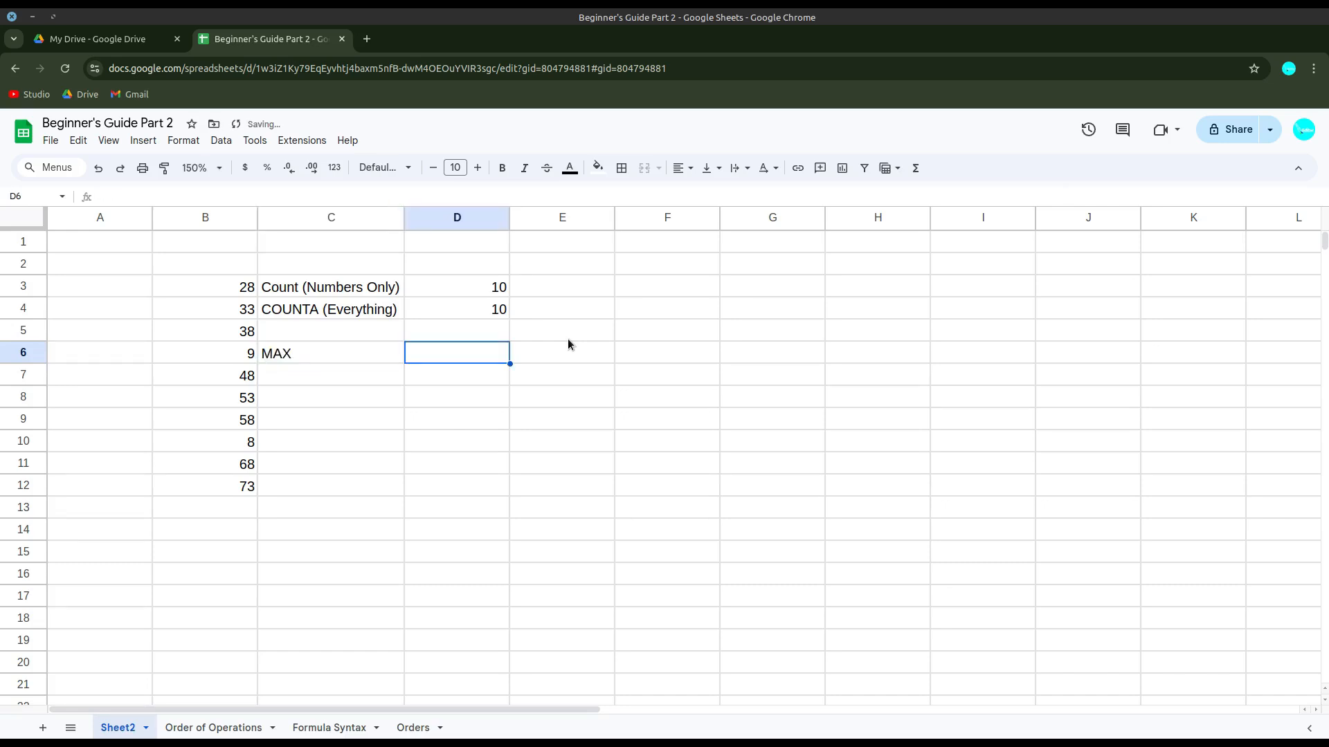
type("=MAX(")
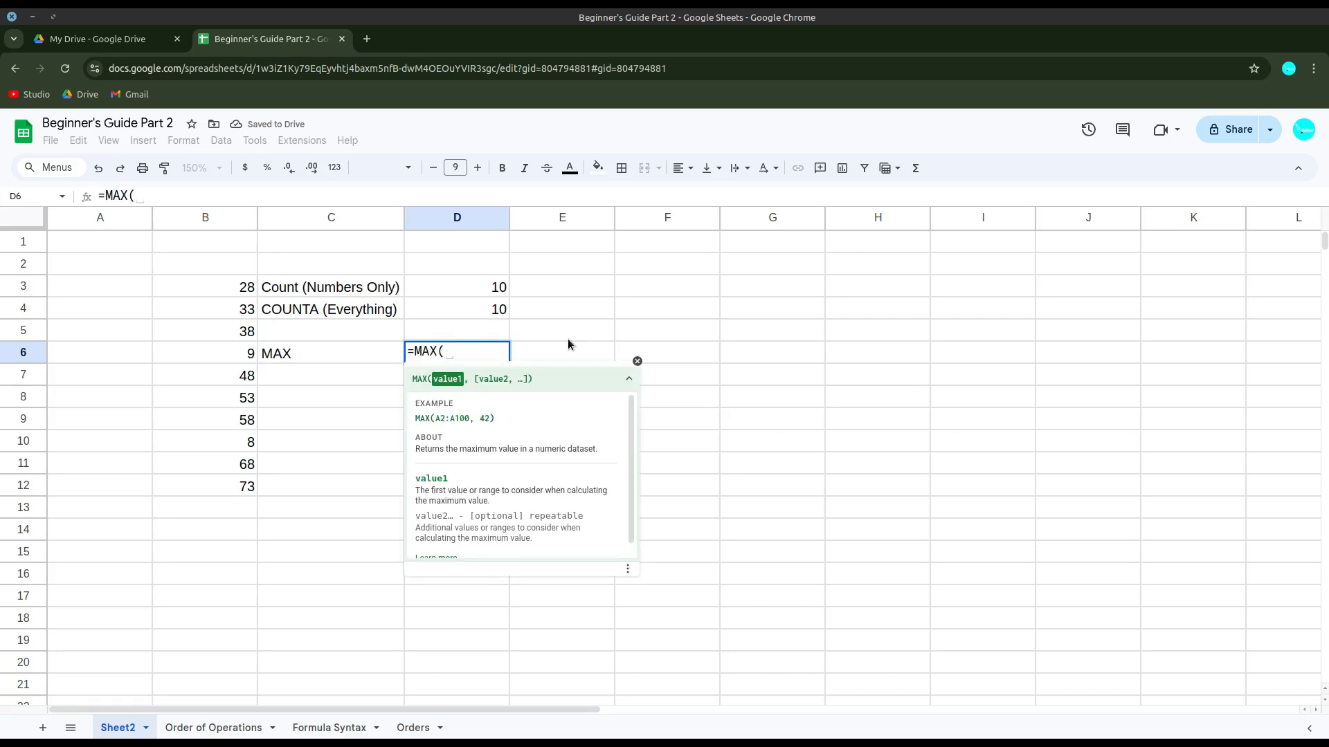
left_click_drag(232, 286, 247, 478)
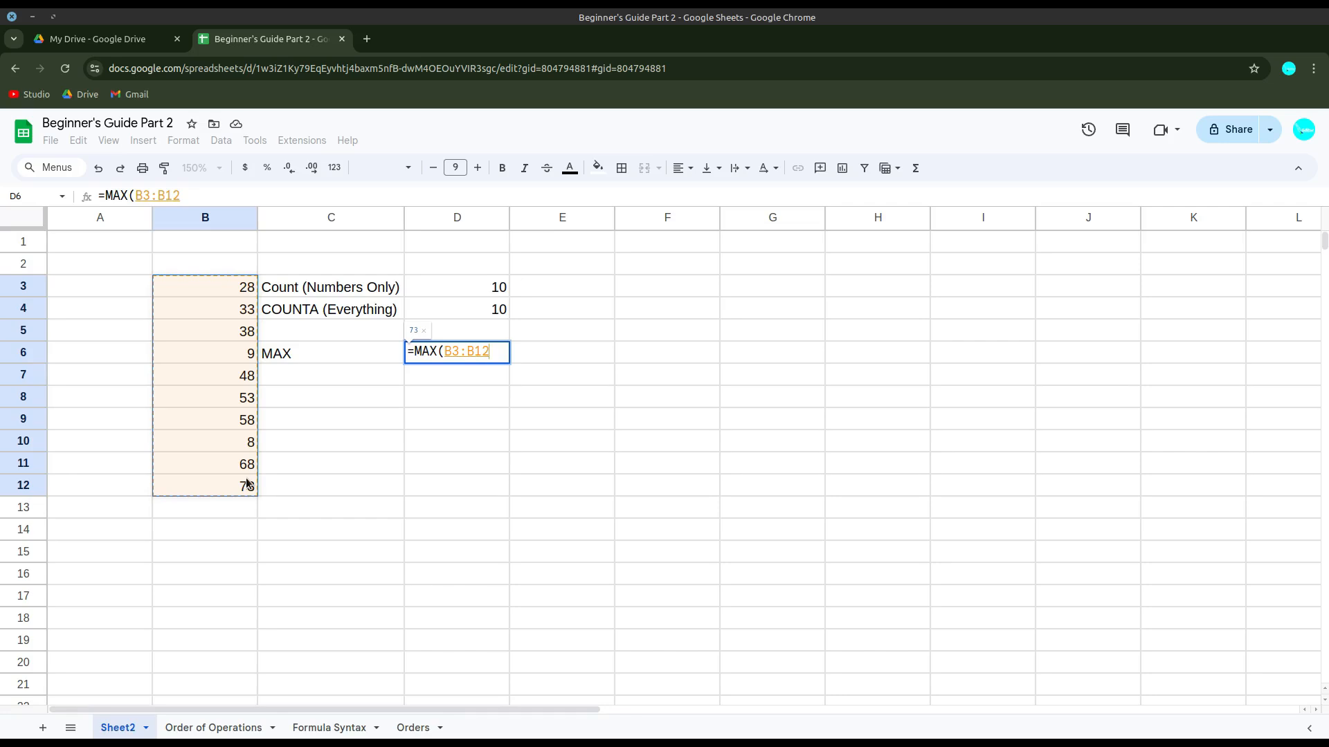
type(")")
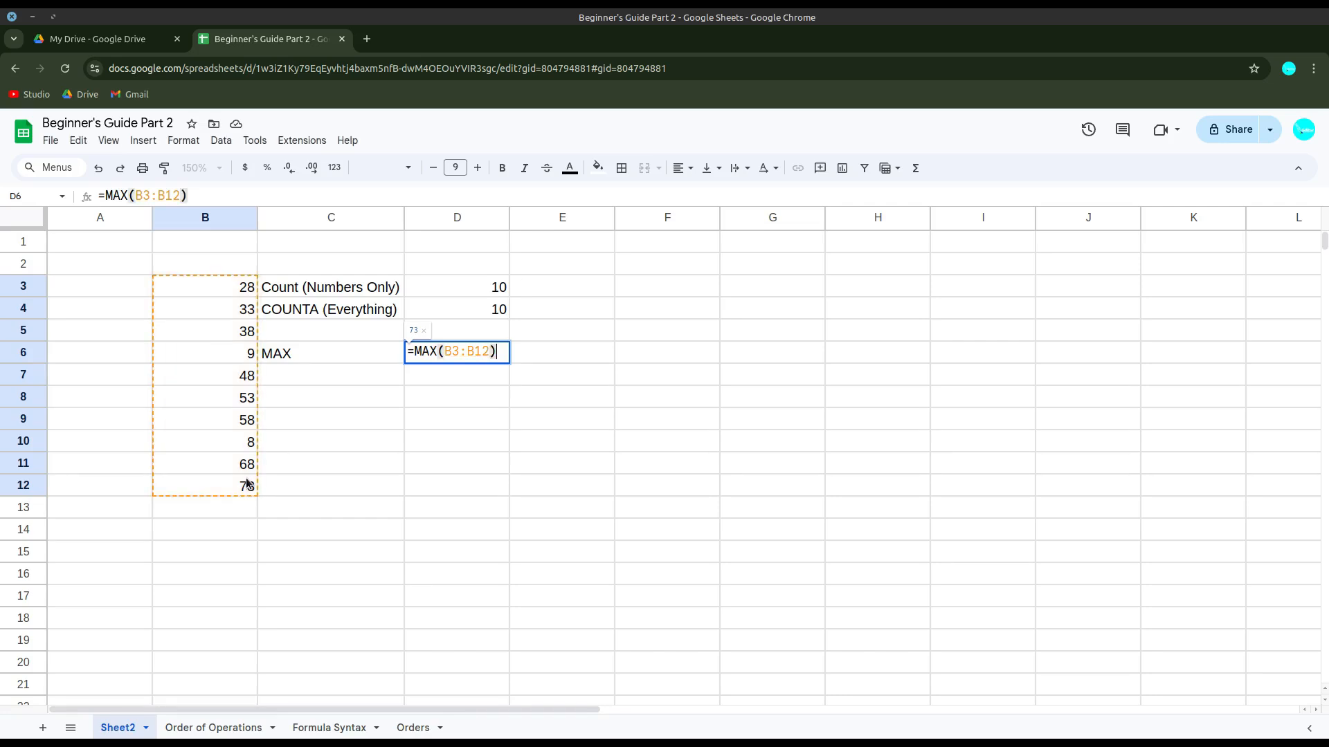
key("Return")
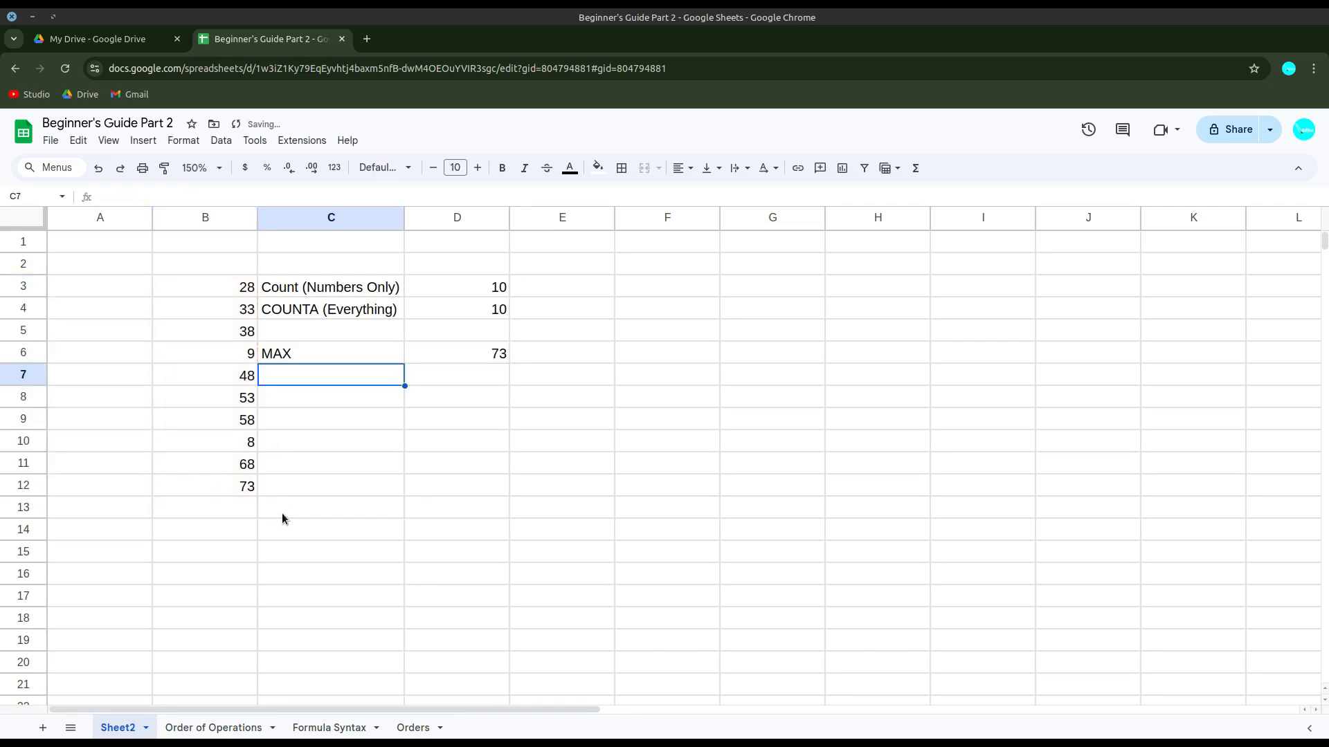
left_click(261, 490)
left_click(242, 488)
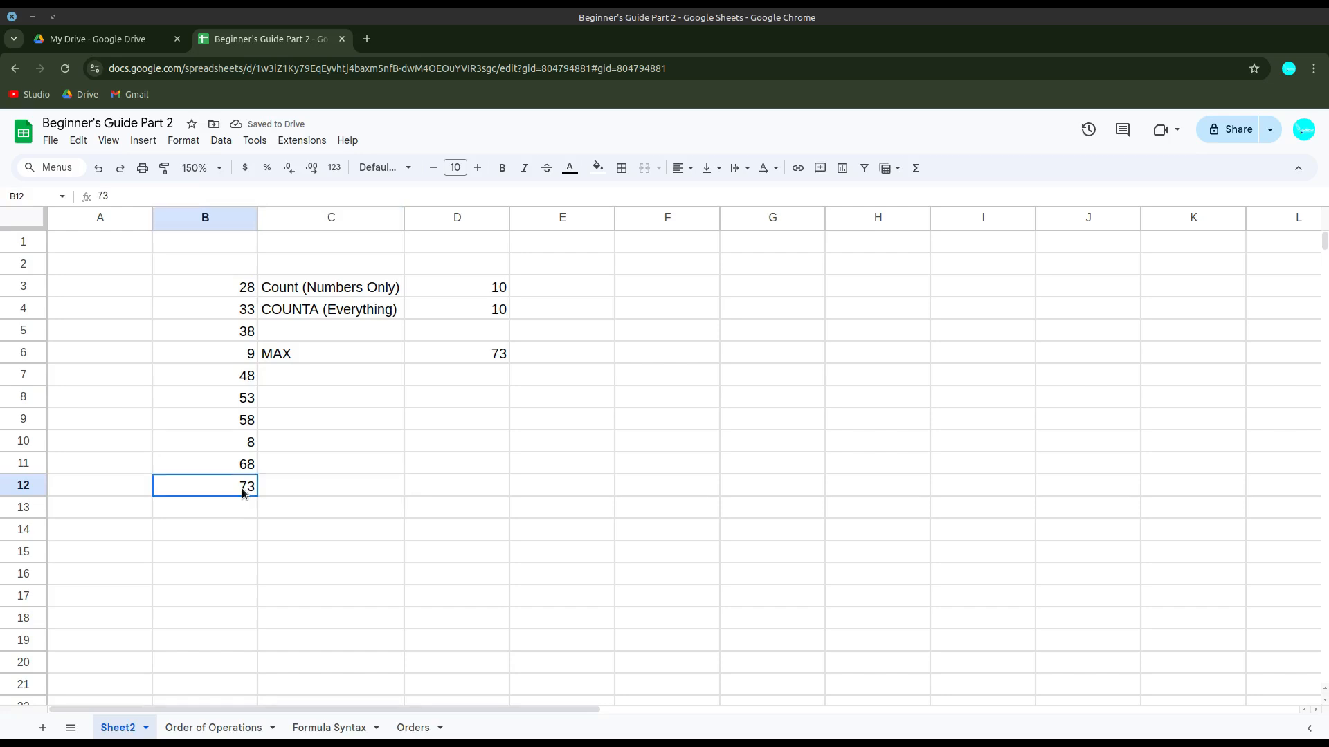
Label C7 as "MIN" and enter =MIN(B3:B12) in D7
left_click(360, 374)
type("MIN")
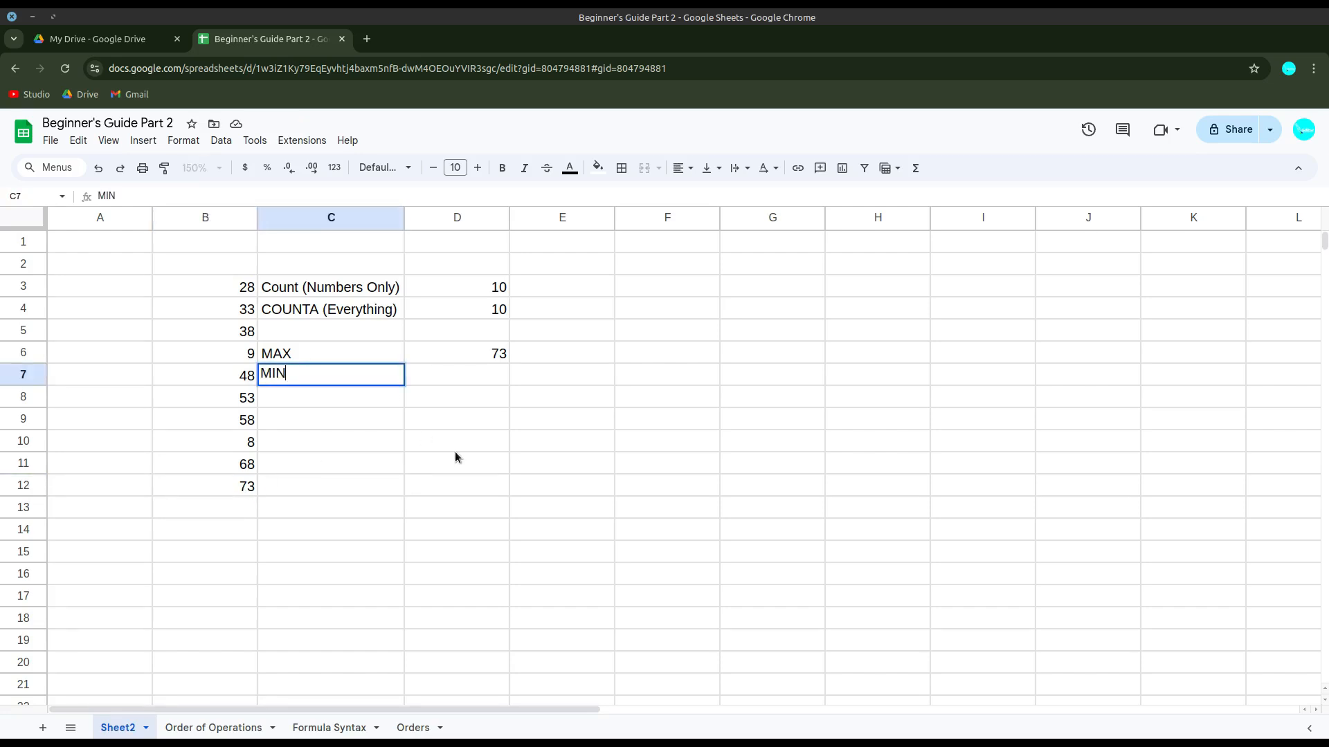
key("Tab")
type("=m")
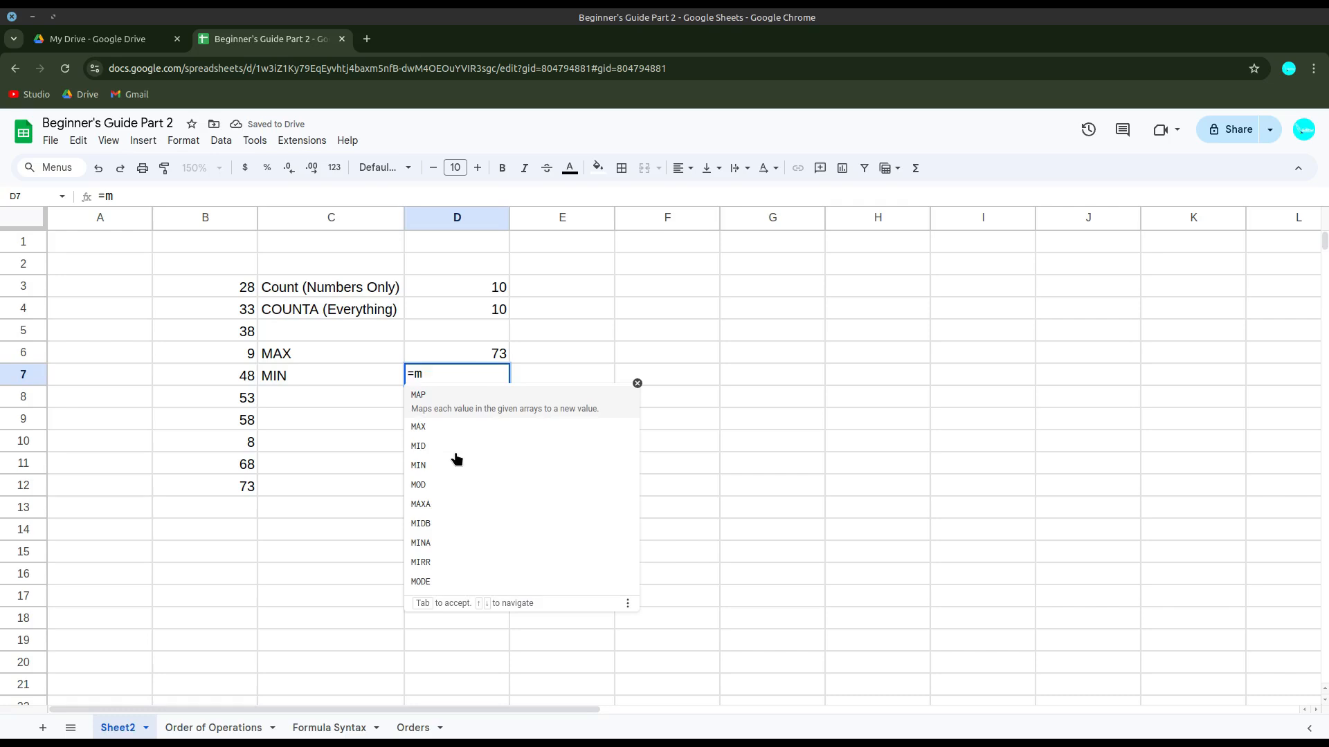
type("in")
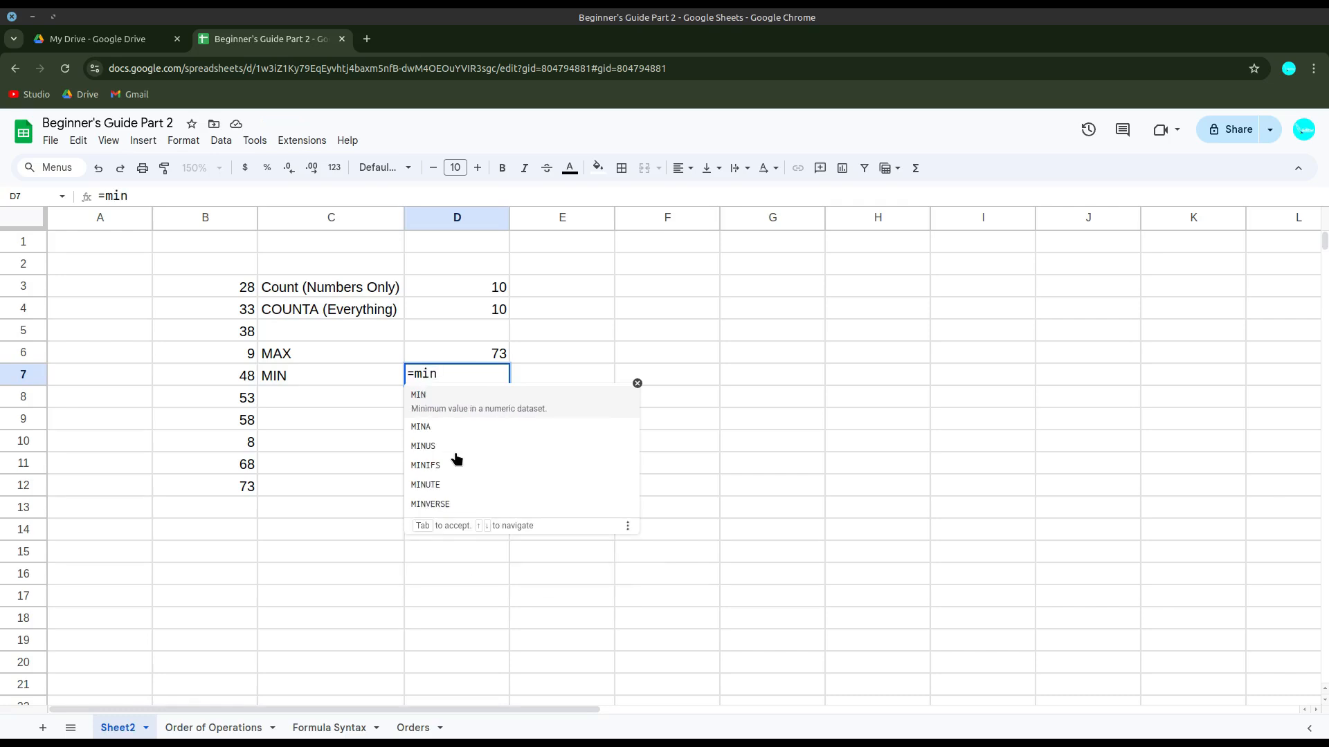
key("Tab")
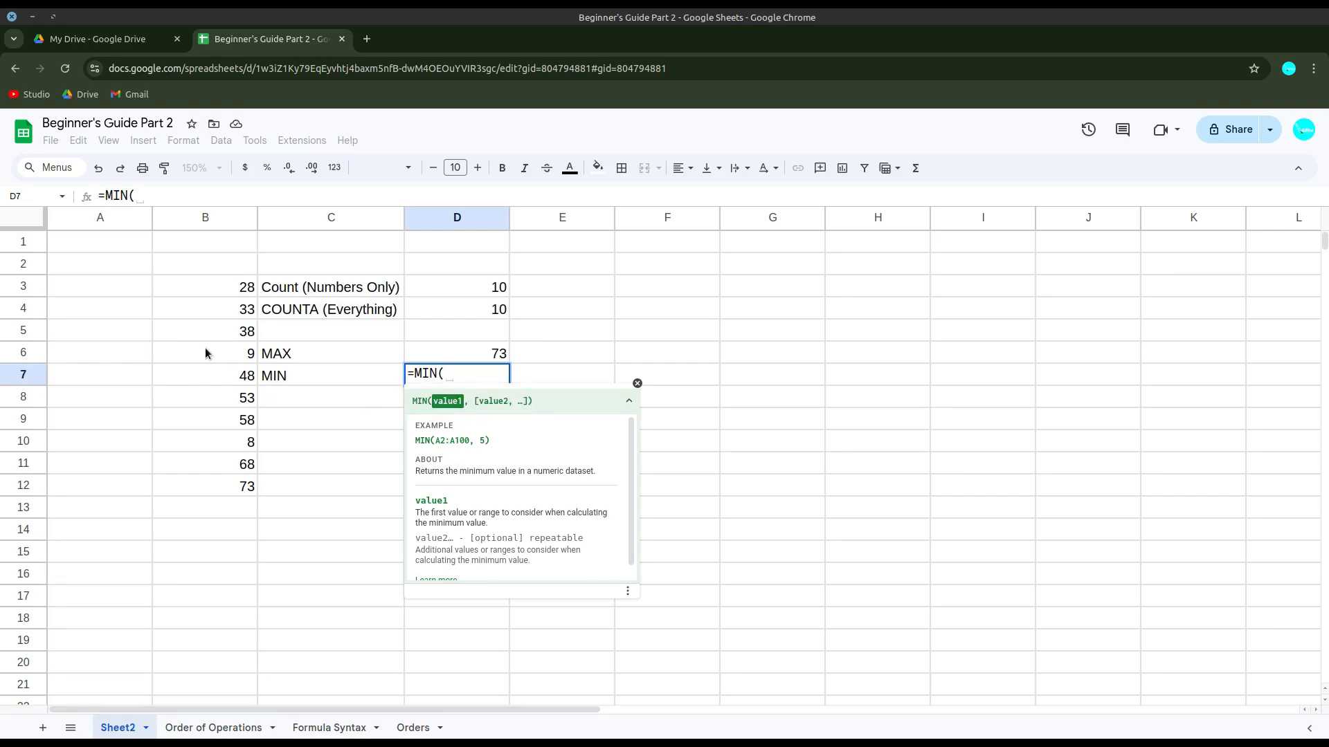
left_click_drag(211, 287, 205, 492)
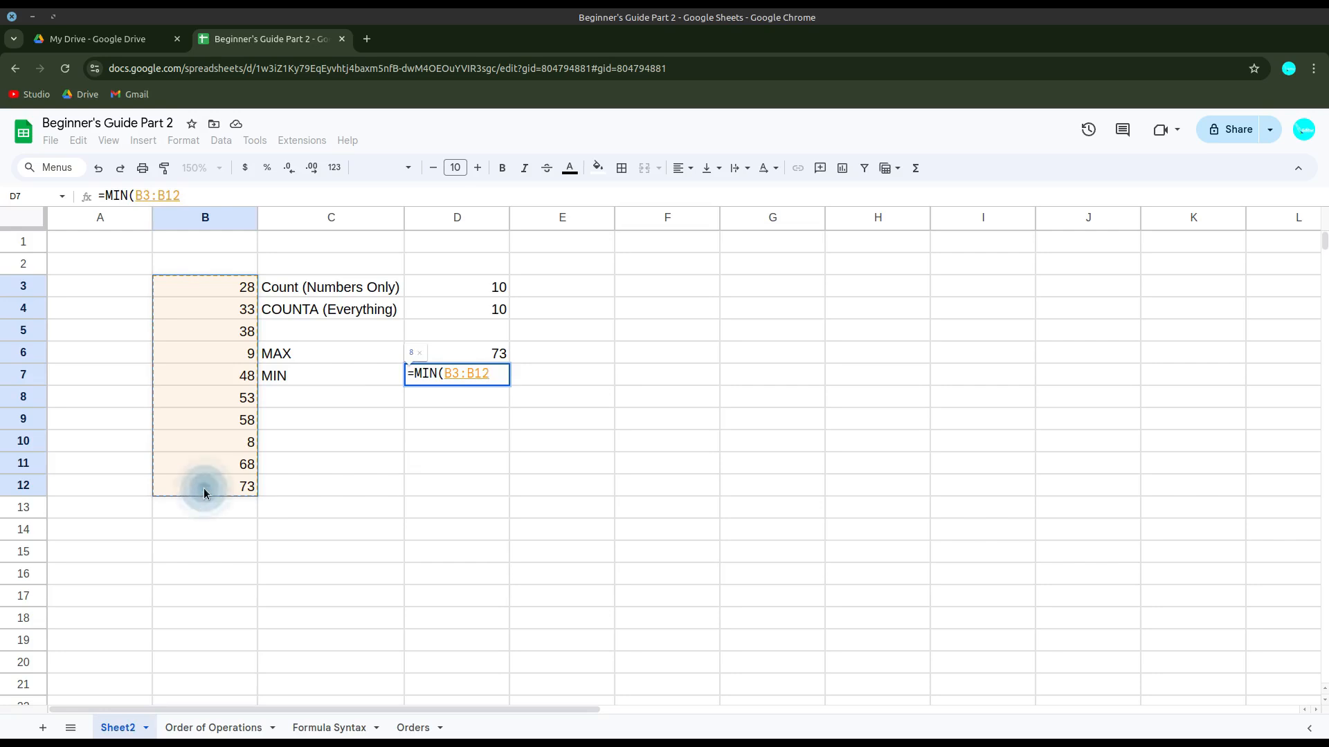
type(")")
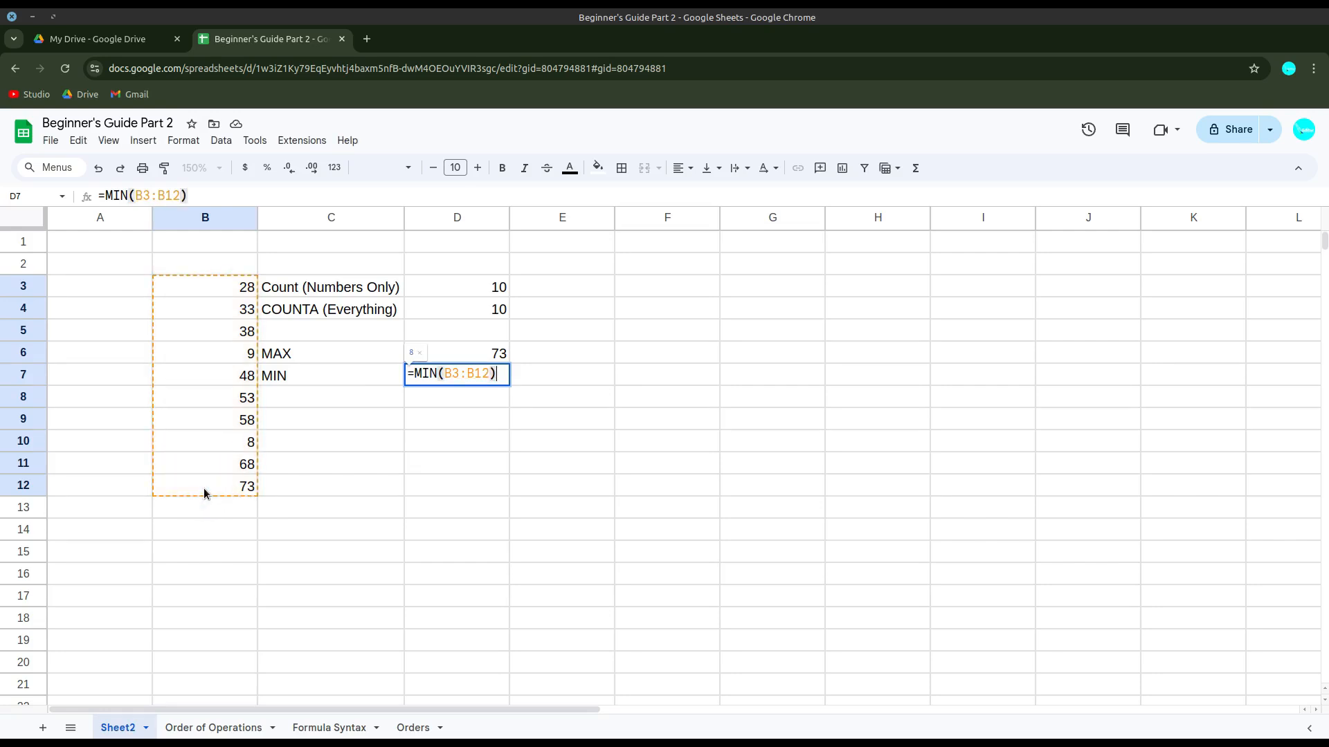
key("Return")
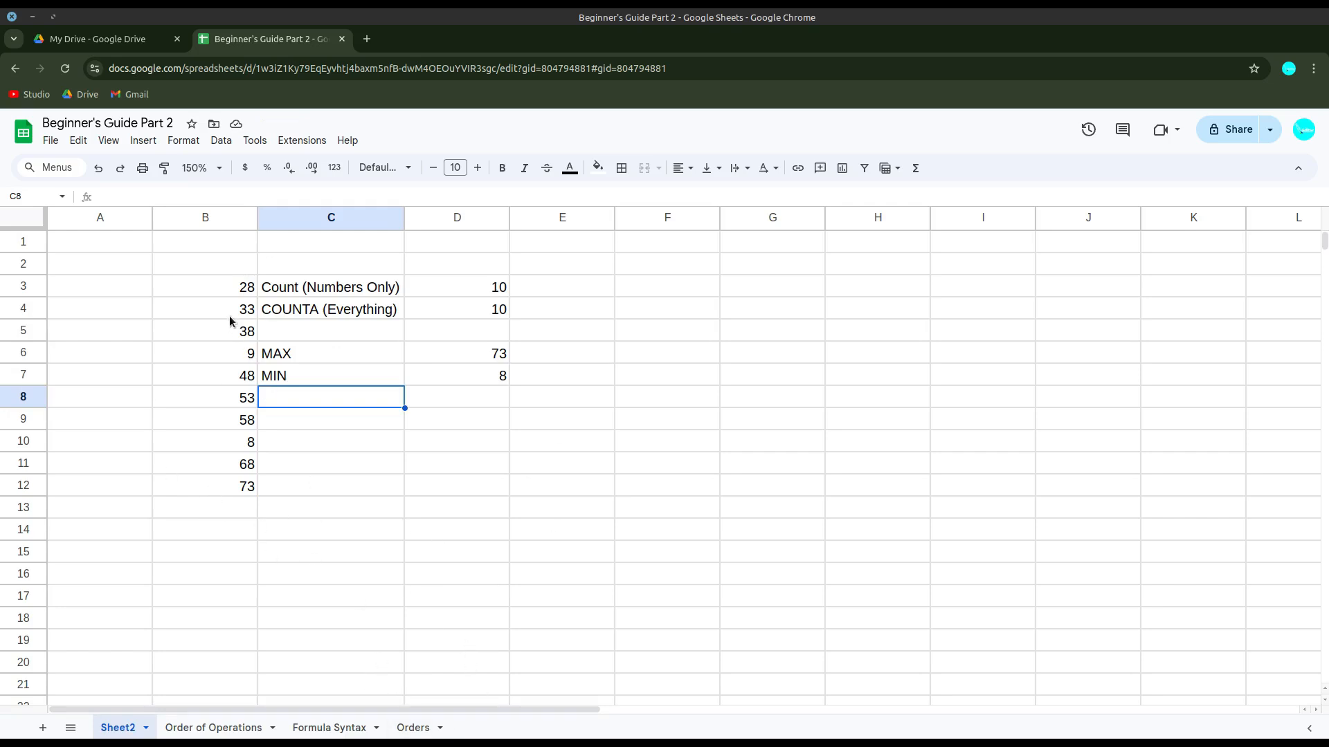
On the Orders sheet, calculate the first Total Sales Amount in E2 with the hardcoded formula =90*1.99
left_click(413, 728)
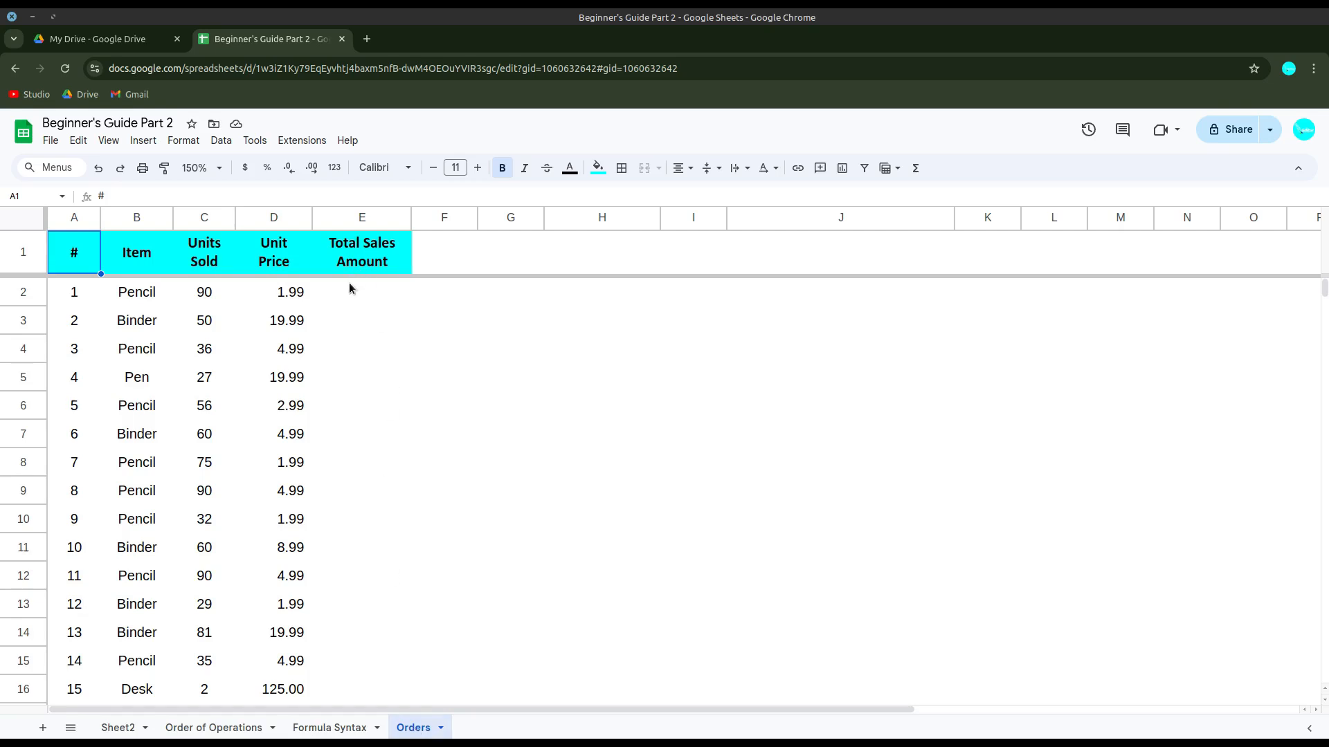
left_click(349, 288)
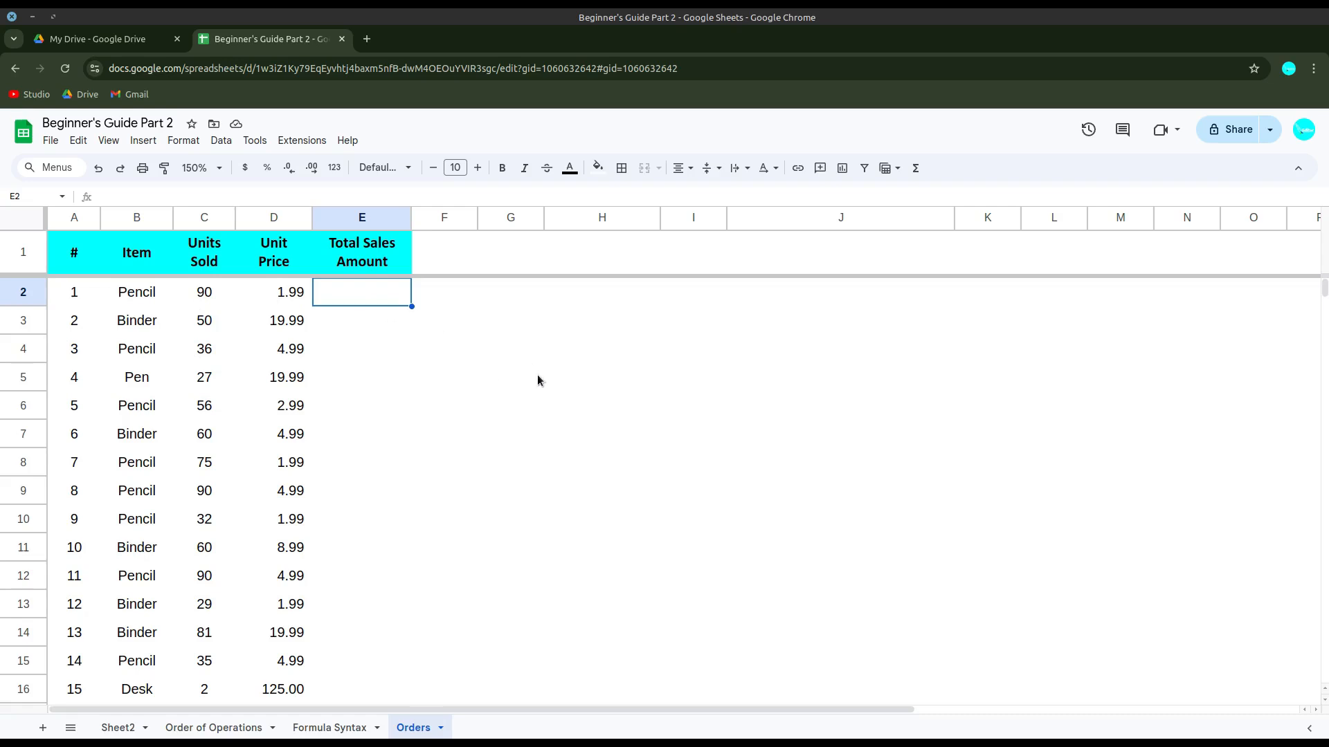
type("=")
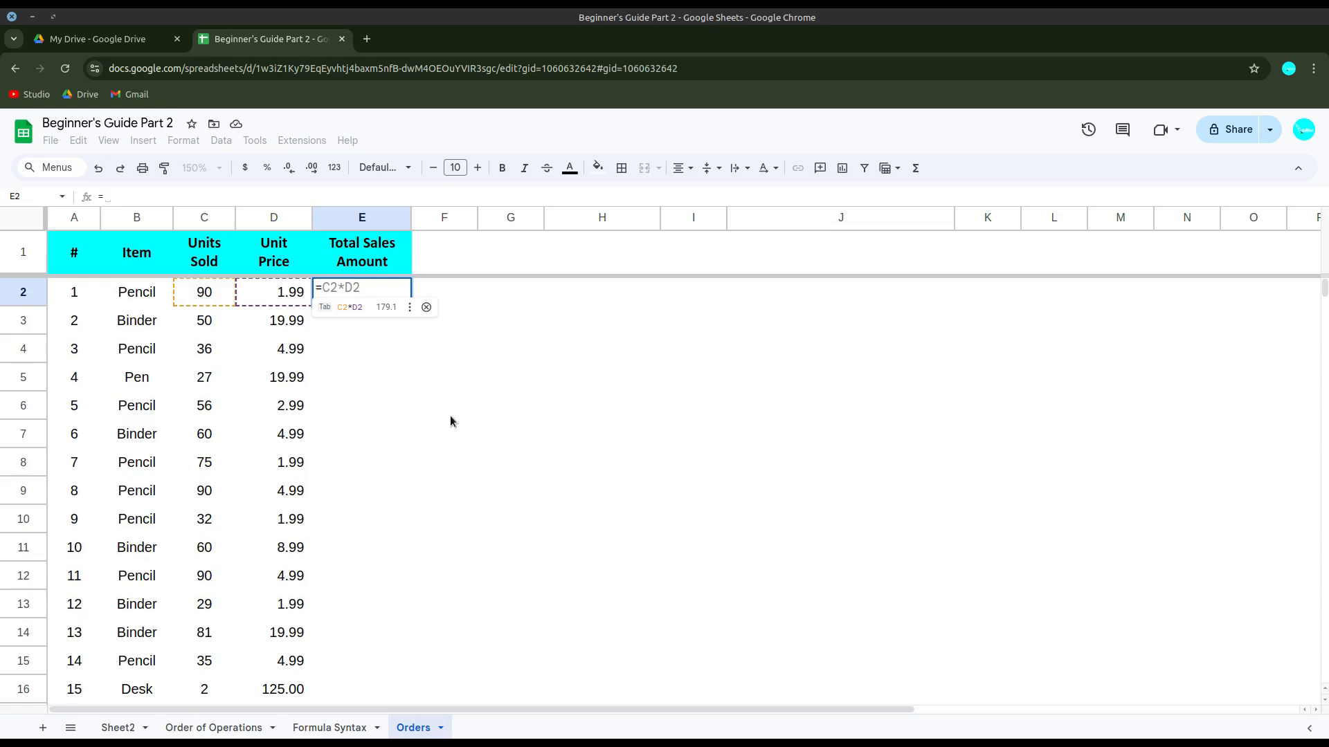
type("90")
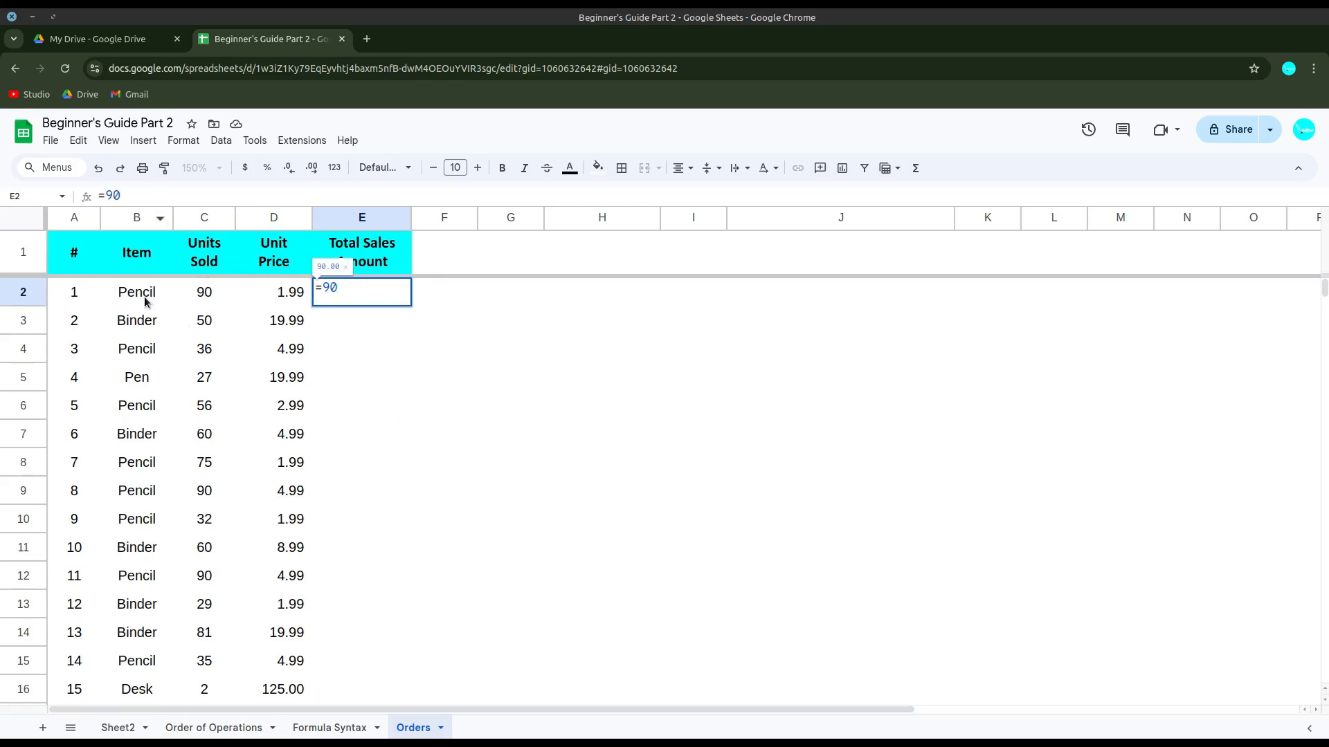
type("*")
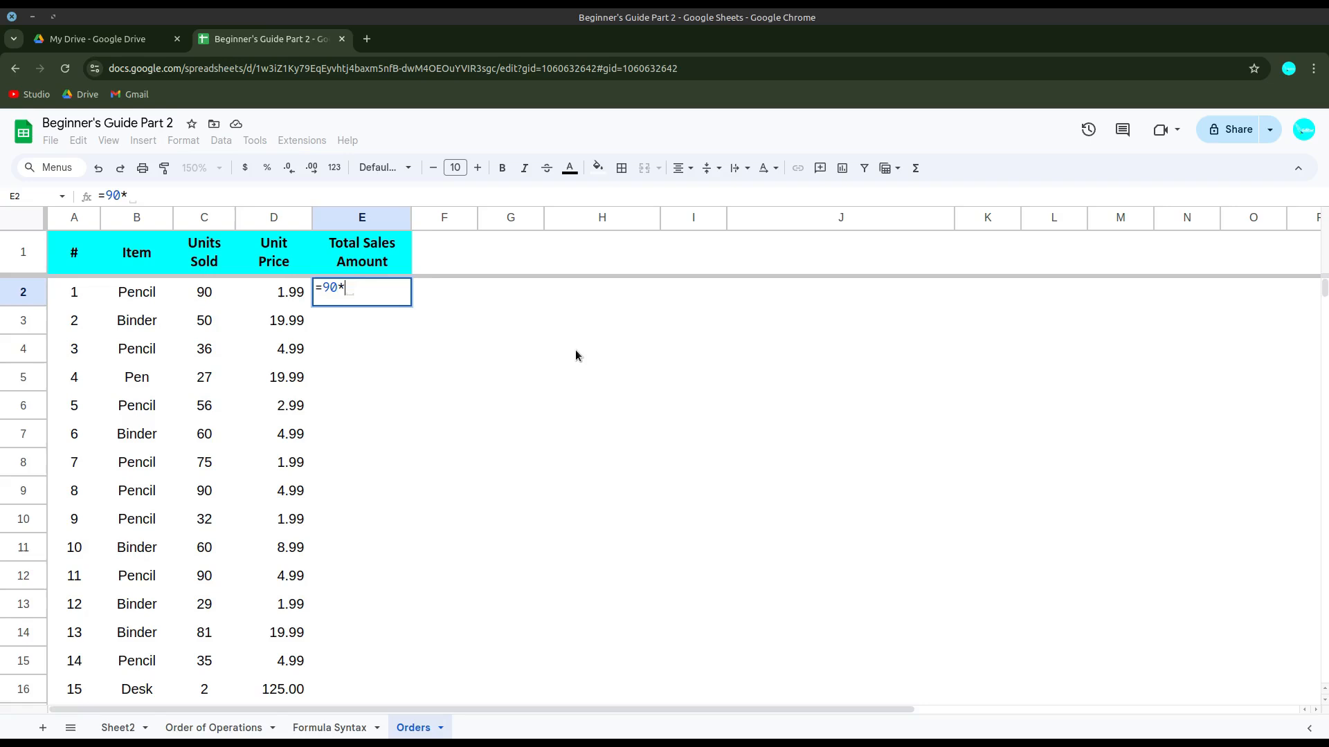
type("1.99")
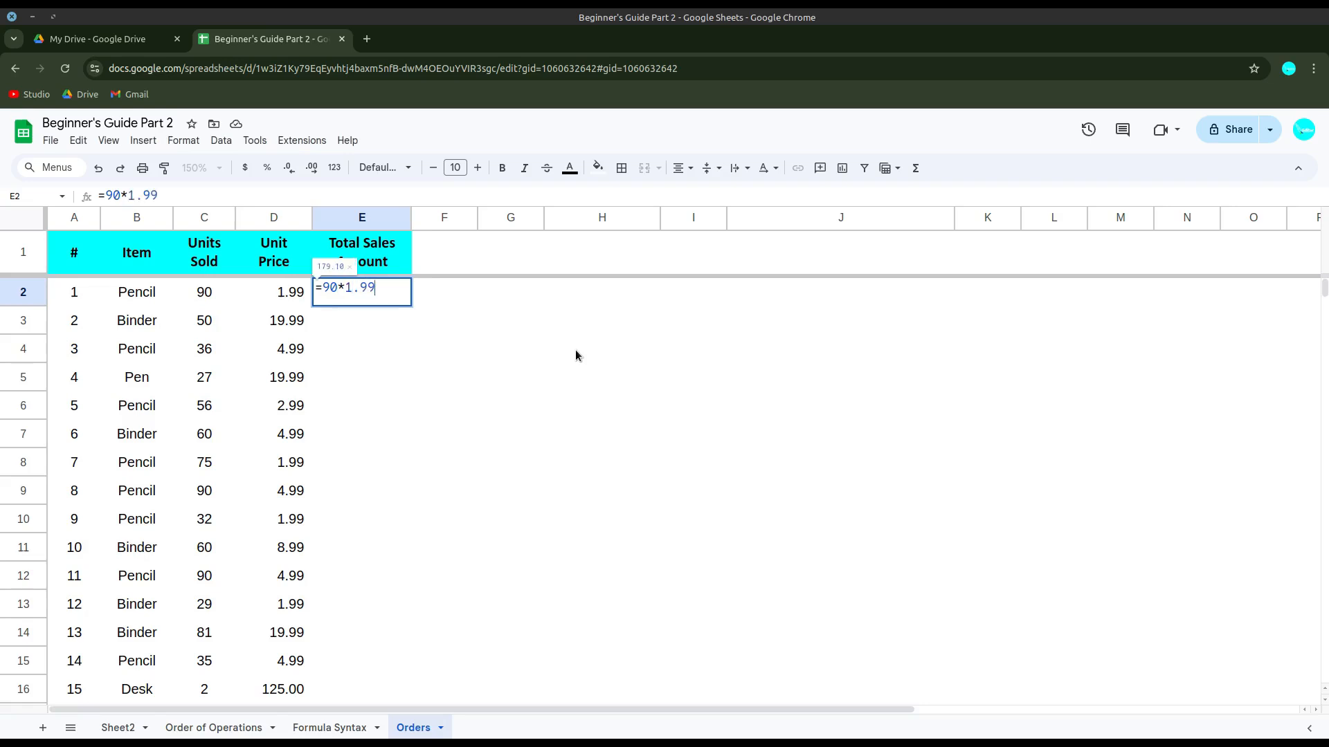
key("Return")
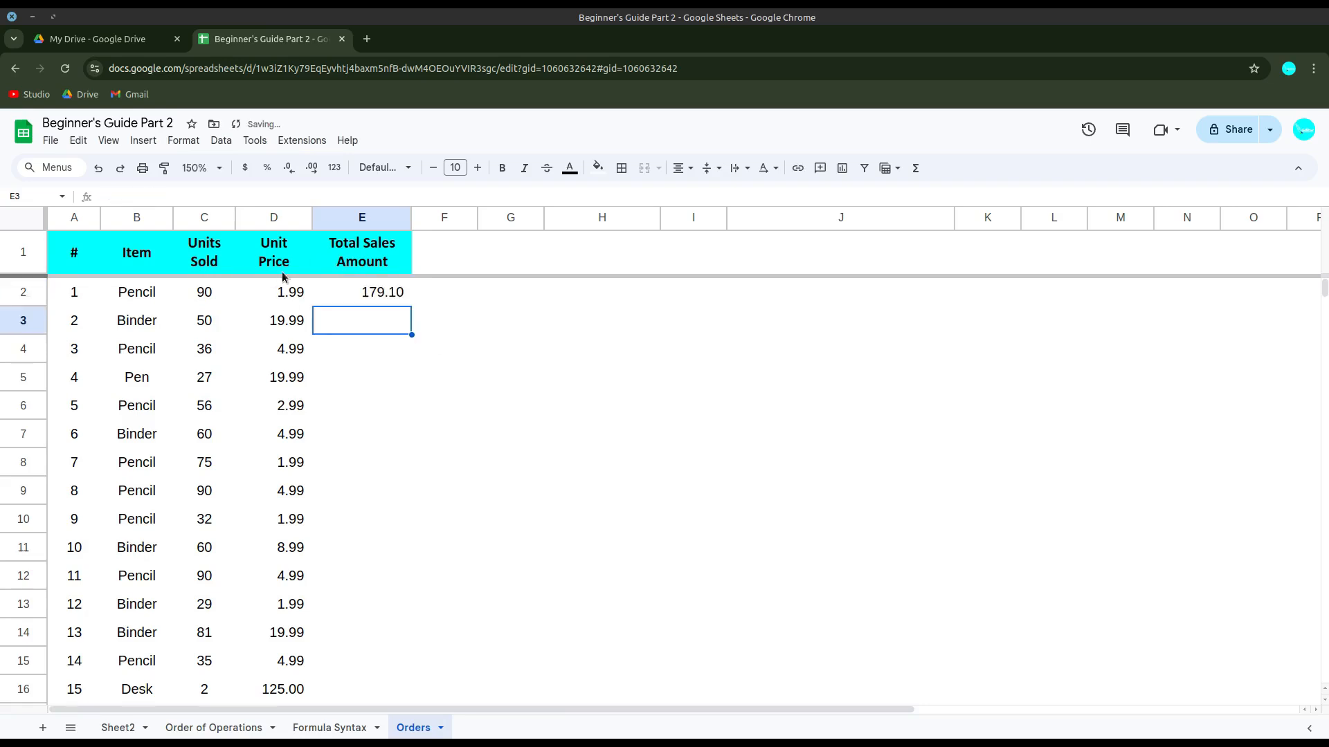
Inspect the formula in E2 and leave the cell without editing it
left_click(342, 287)
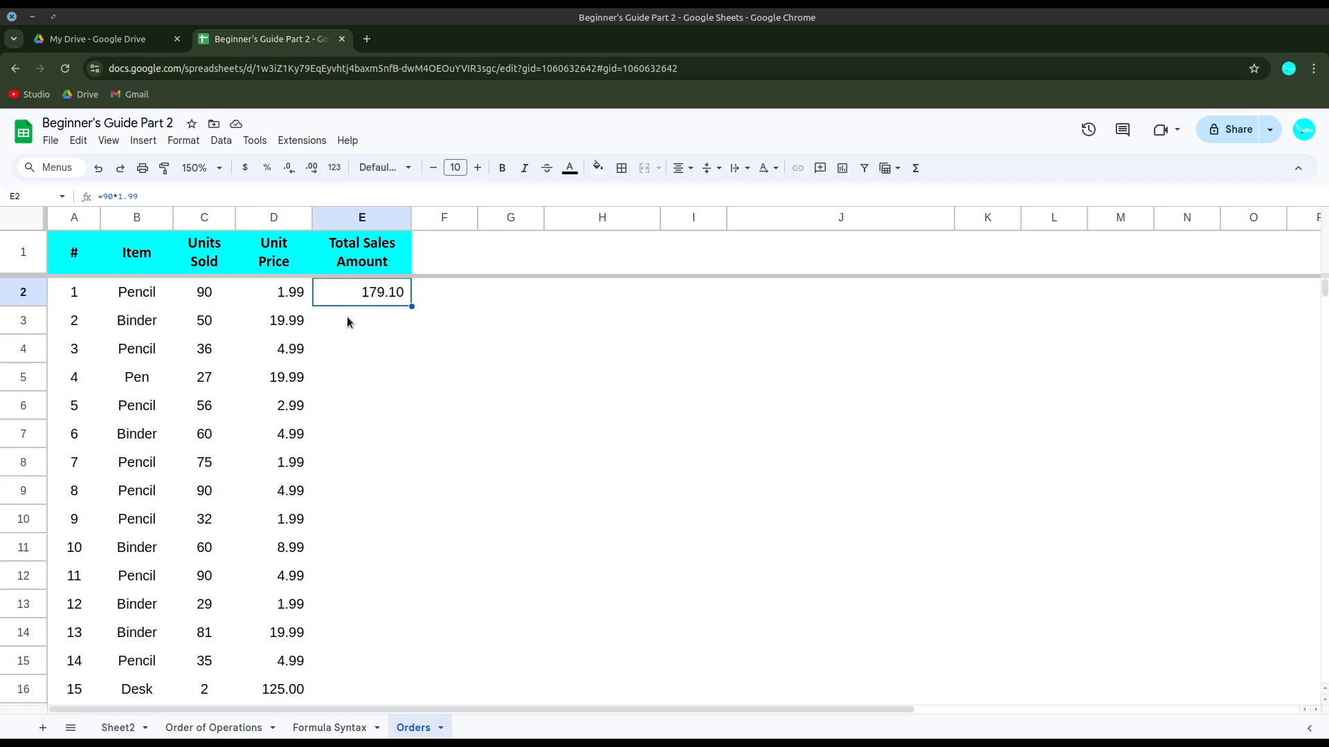
double_click(358, 291)
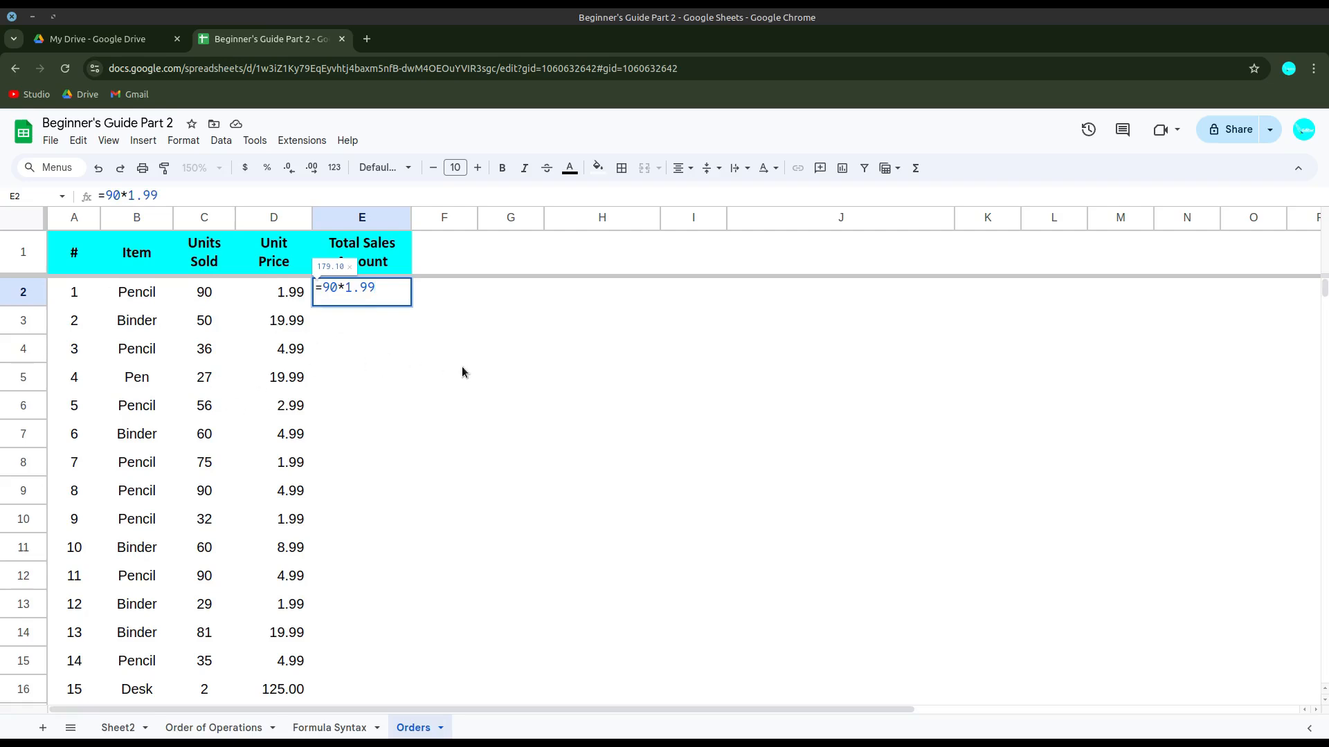
left_click(358, 349)
left_click(394, 303)
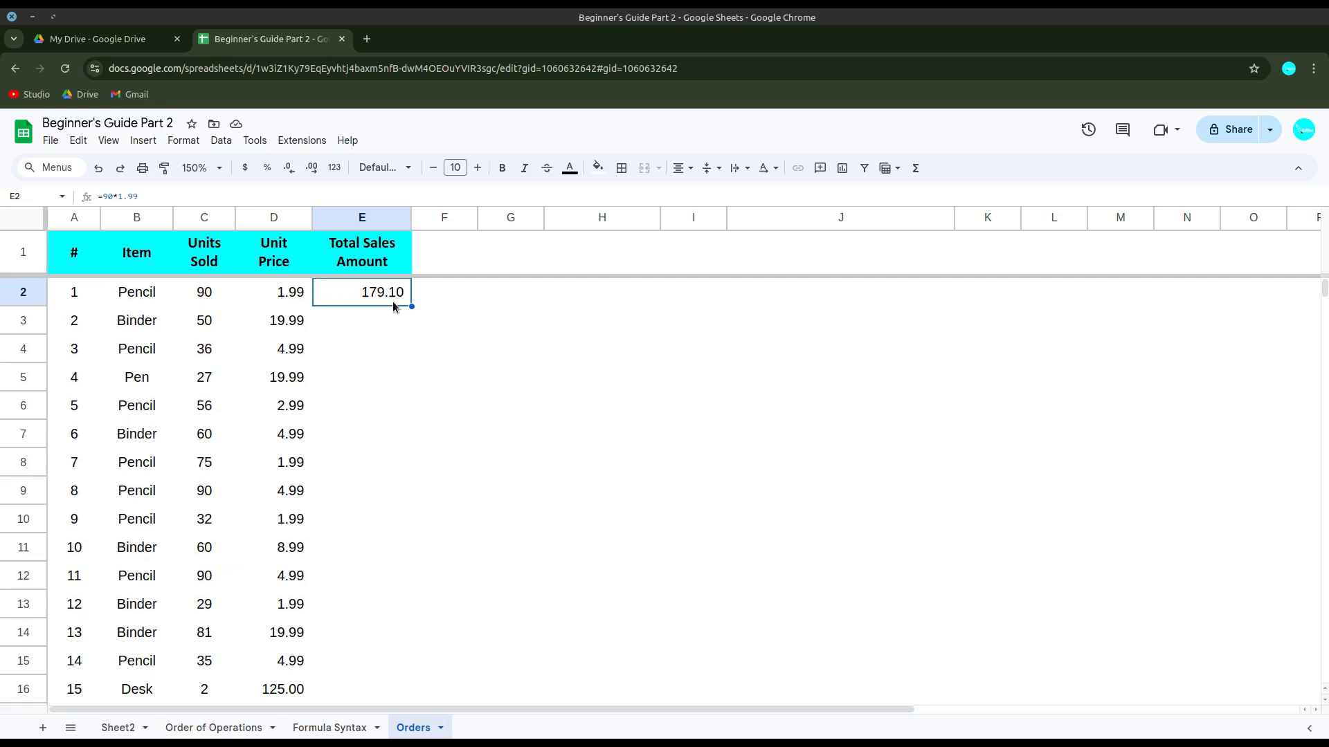
Change Units Sold in C2 to 80 and check the hardcoded total in E2
left_click(206, 303)
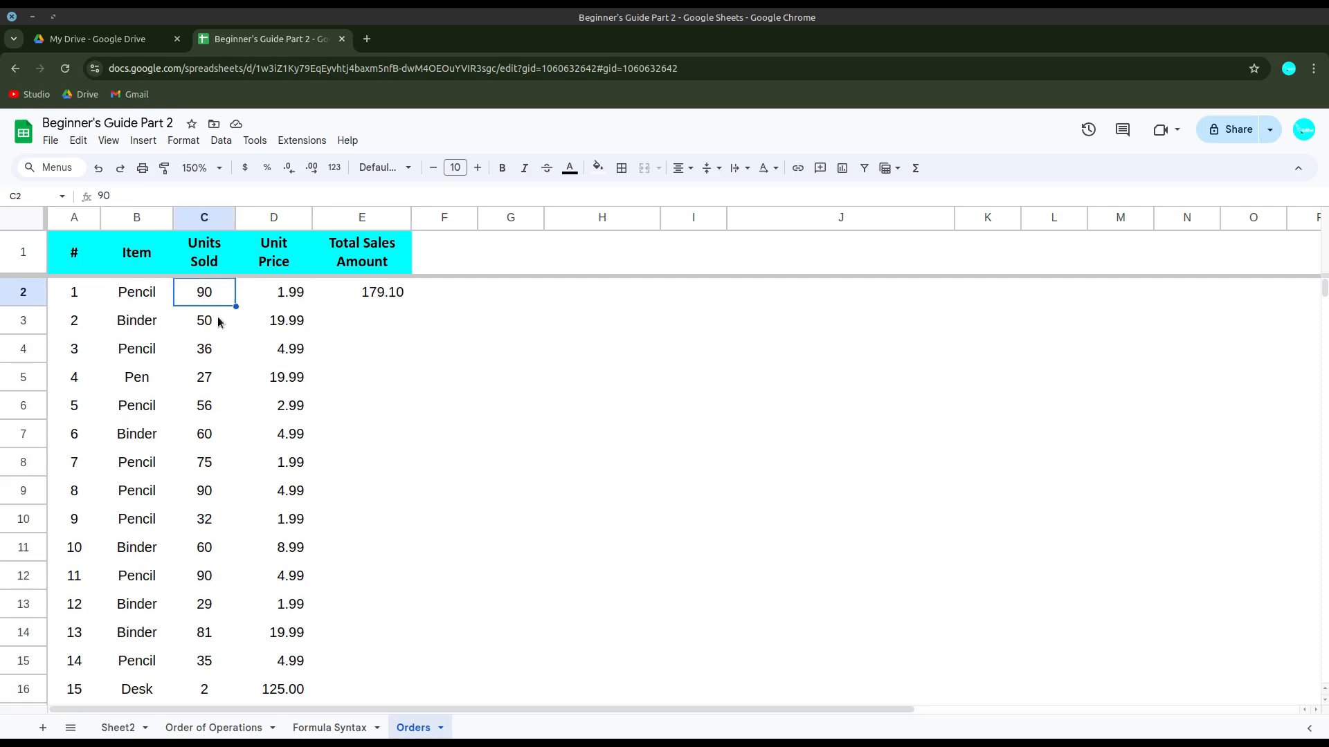
type("80")
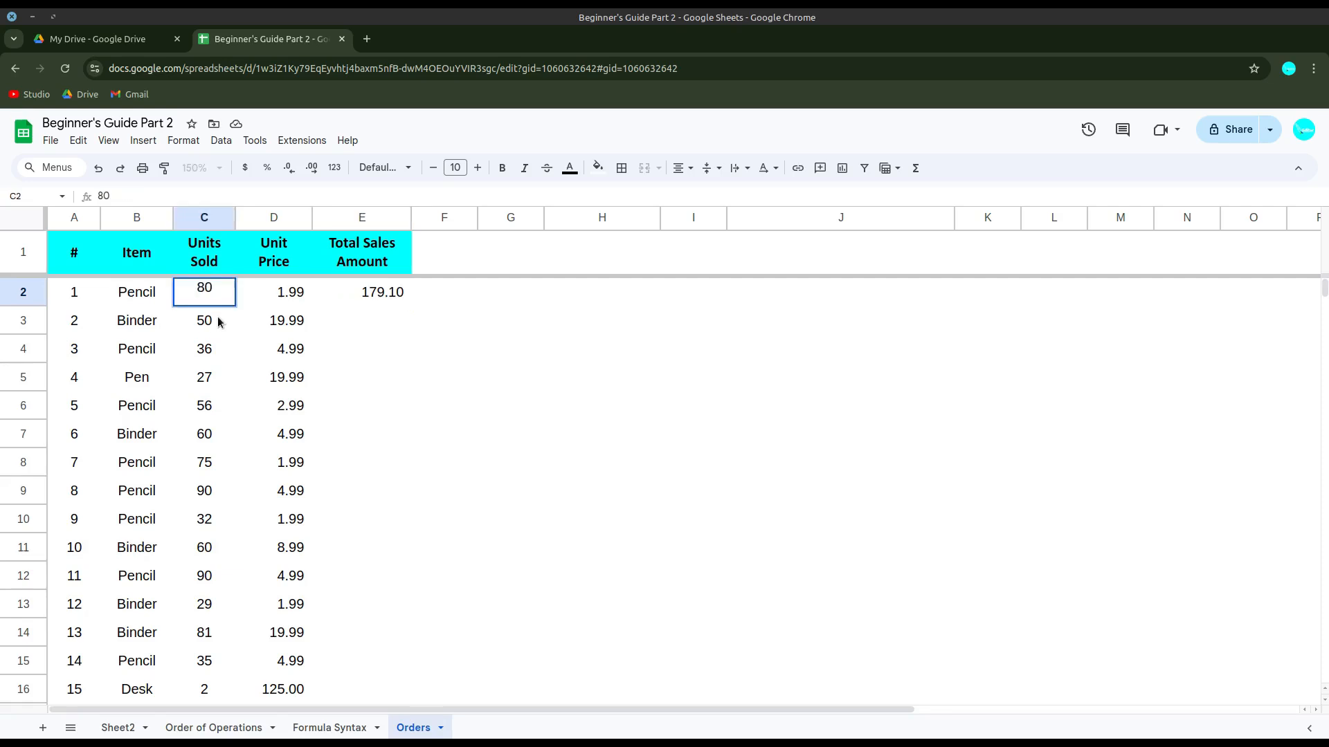
key("Return")
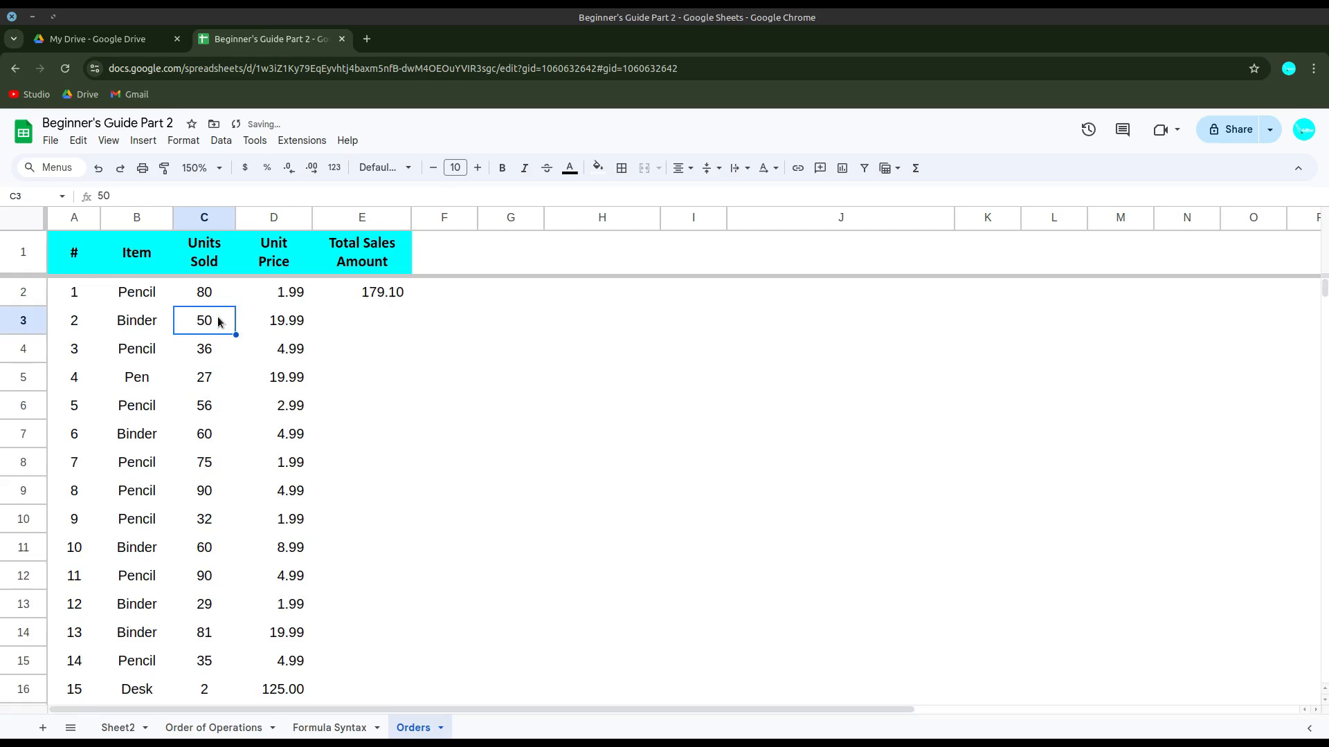
left_click(389, 292)
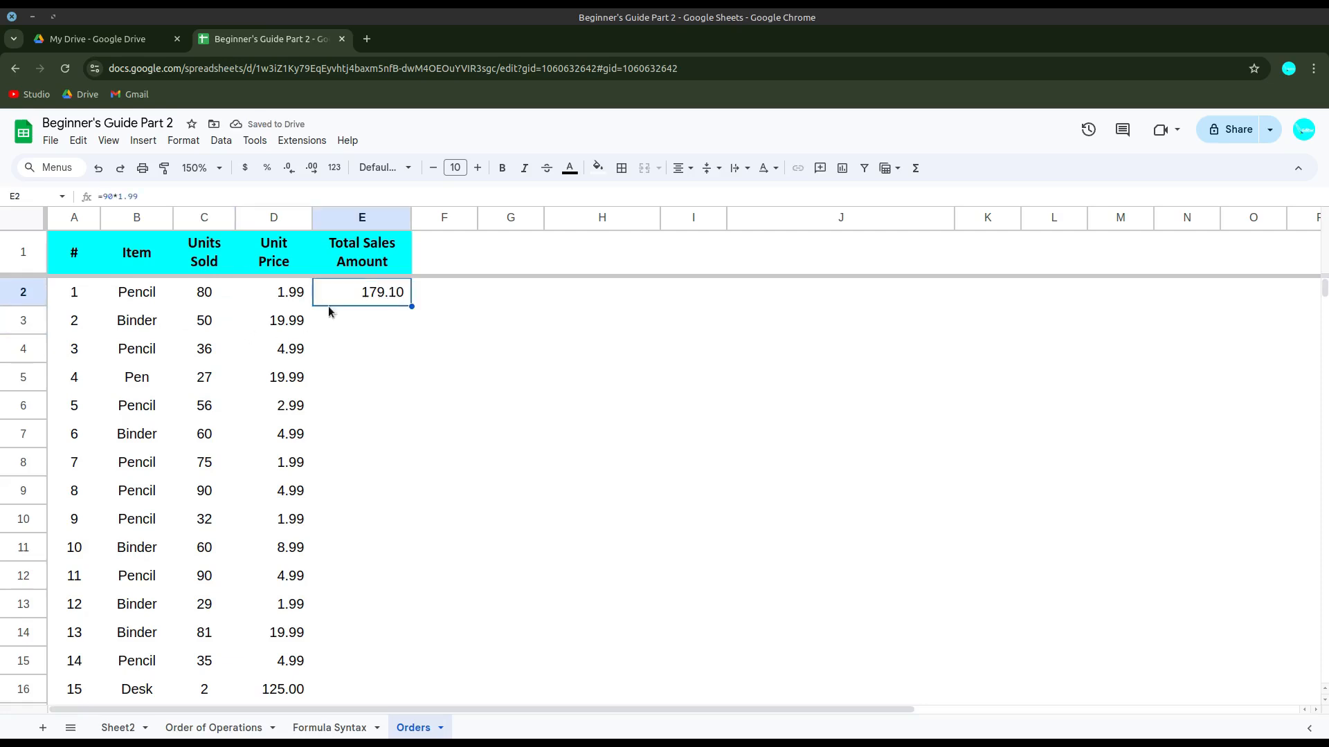
Enter the comparison formula =80*1.99 in F2 and compare its result with E2
left_click(472, 296)
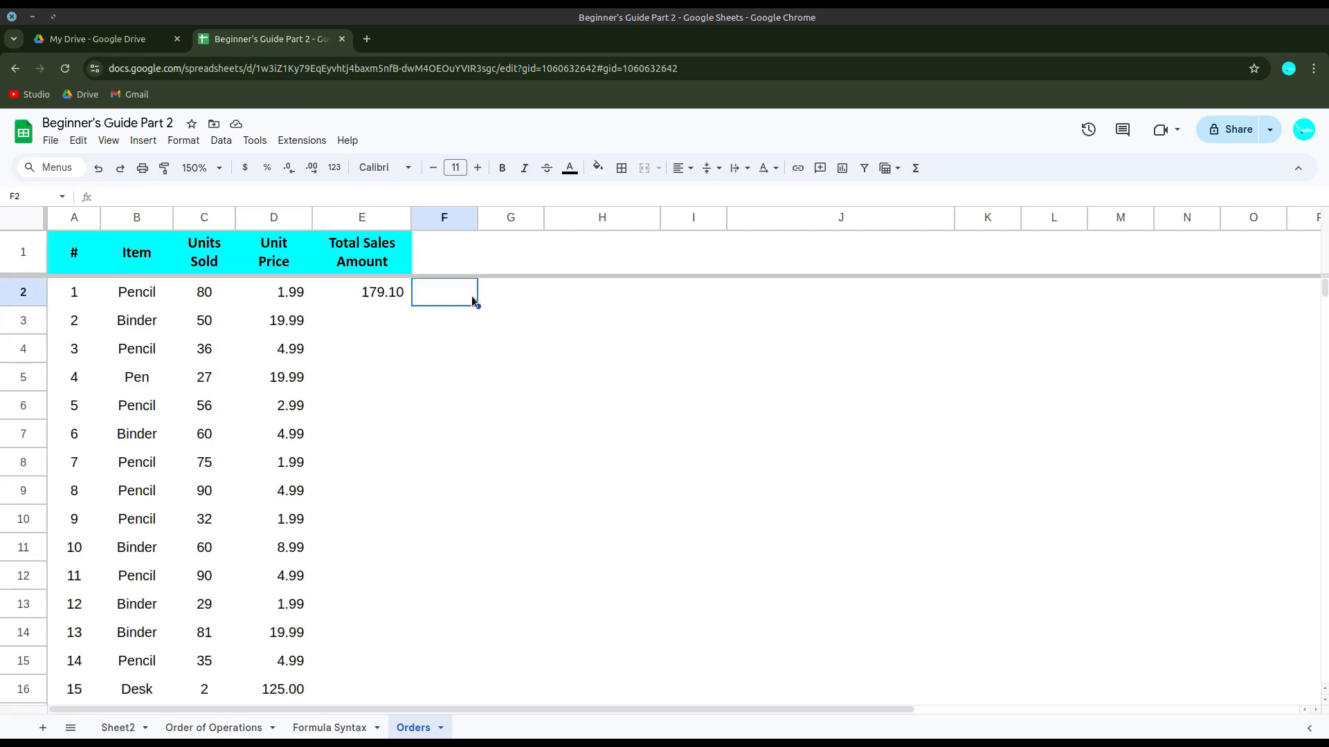
type("=80")
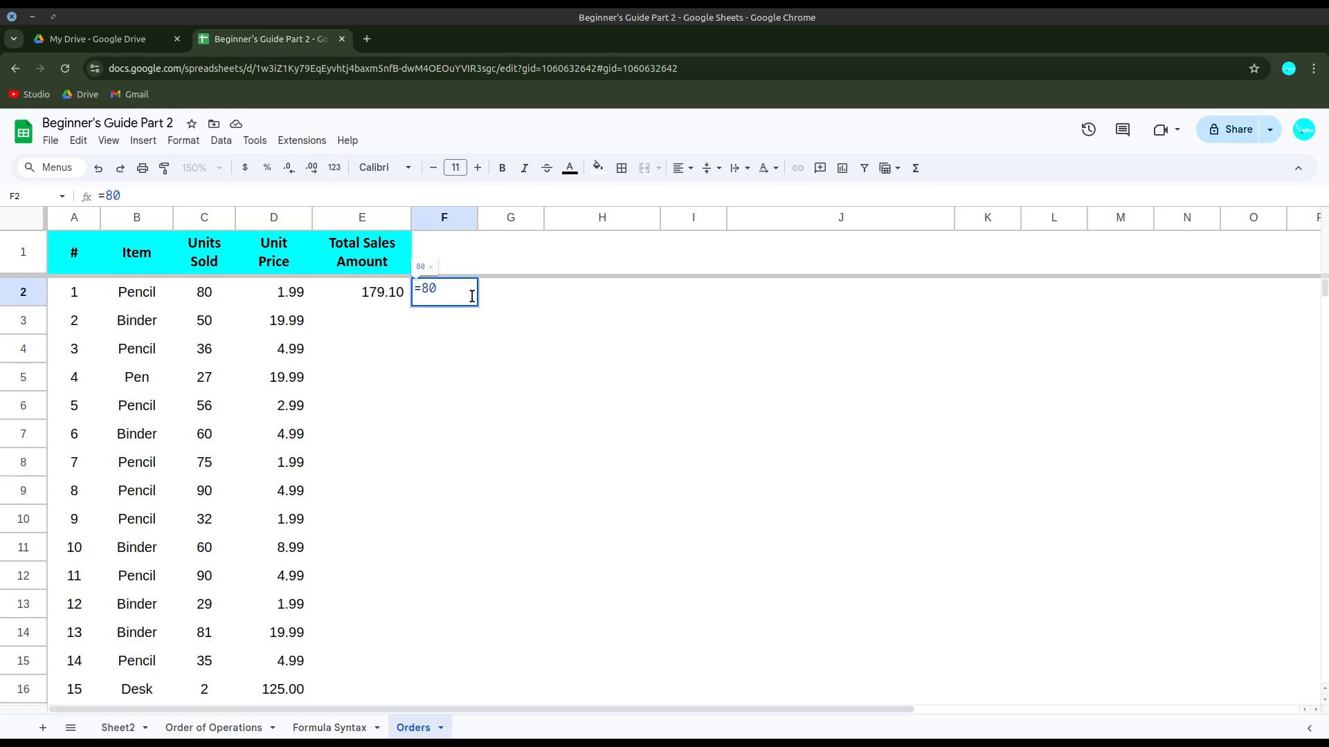
type("*1.99")
key("Return")
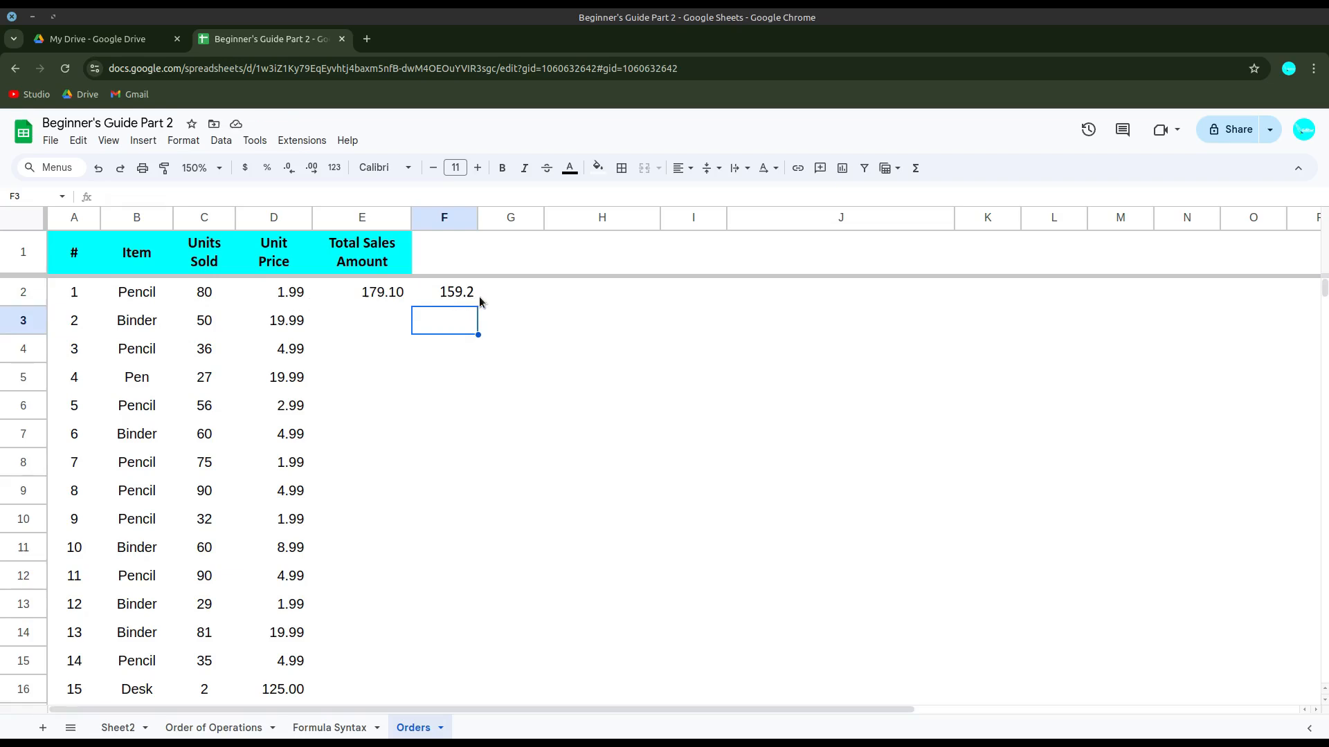
left_click(374, 294)
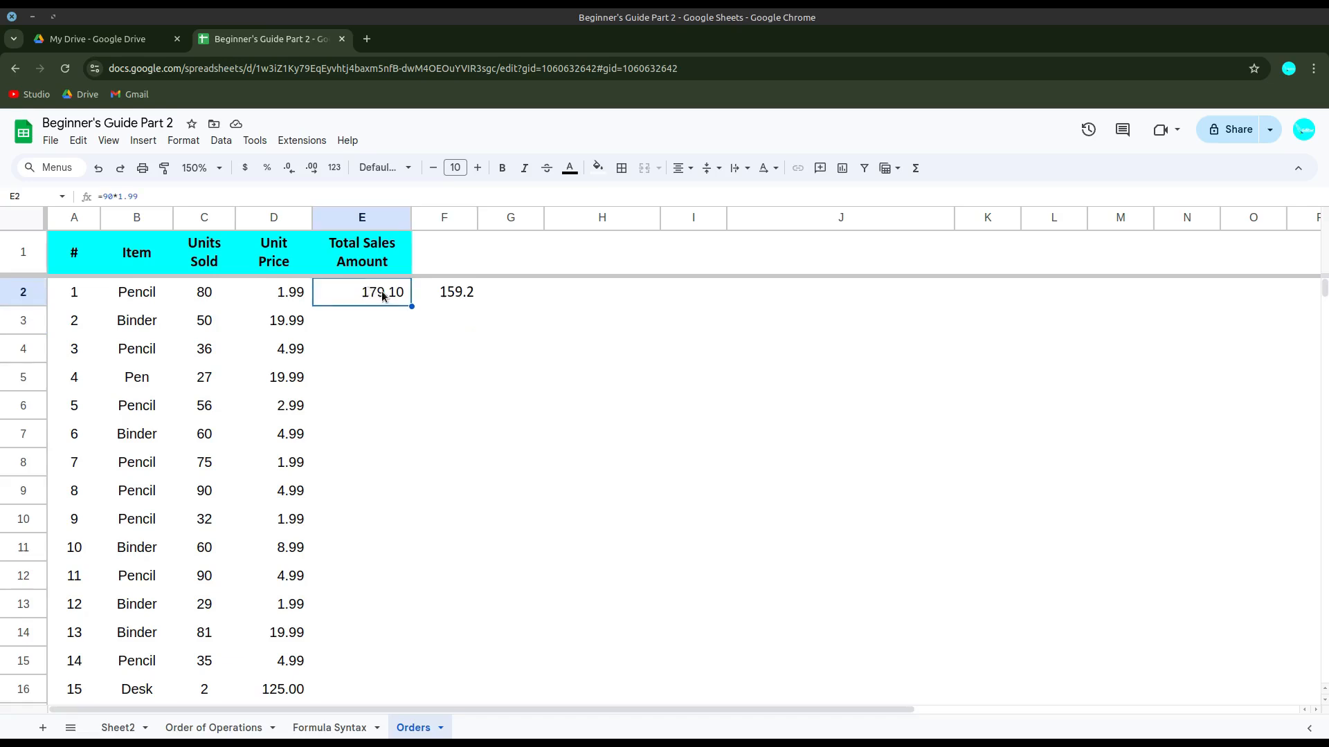
left_click(440, 351)
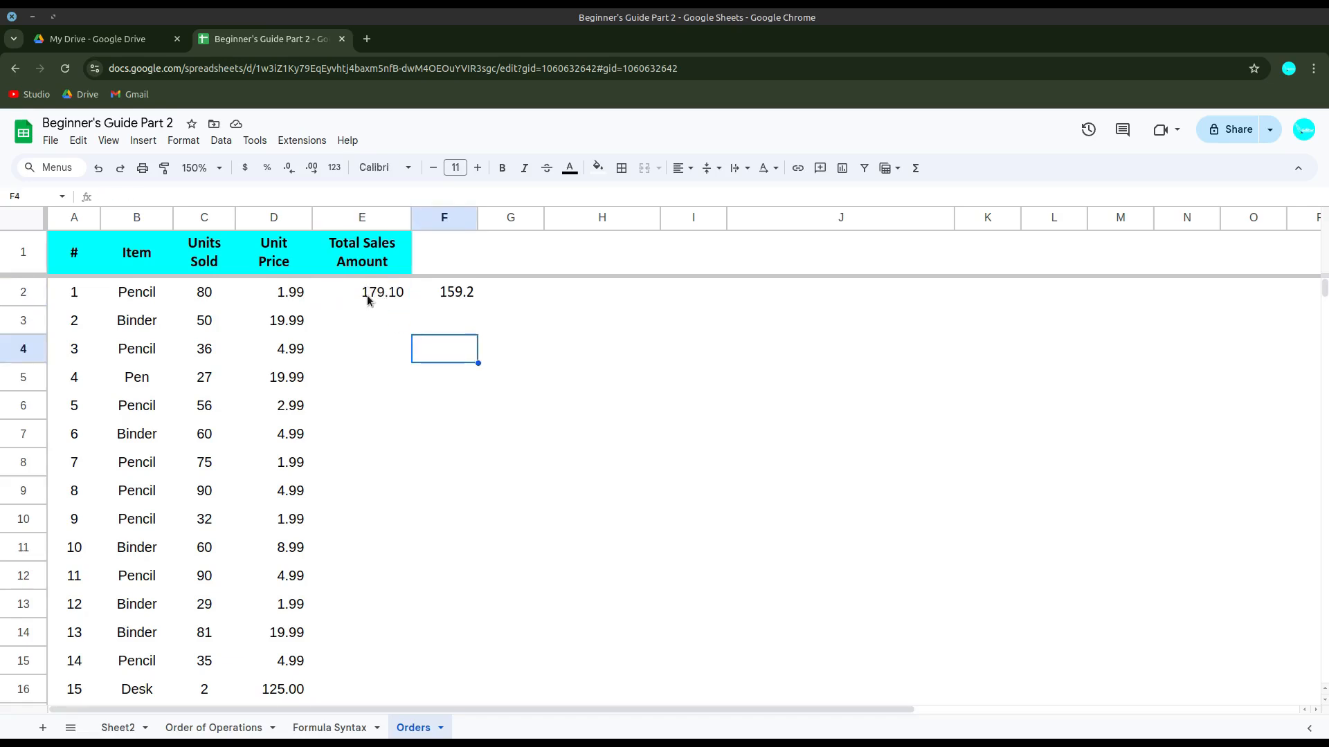
Replace the hardcoded 90 in E2's formula with the cell reference C2
left_click(372, 290)
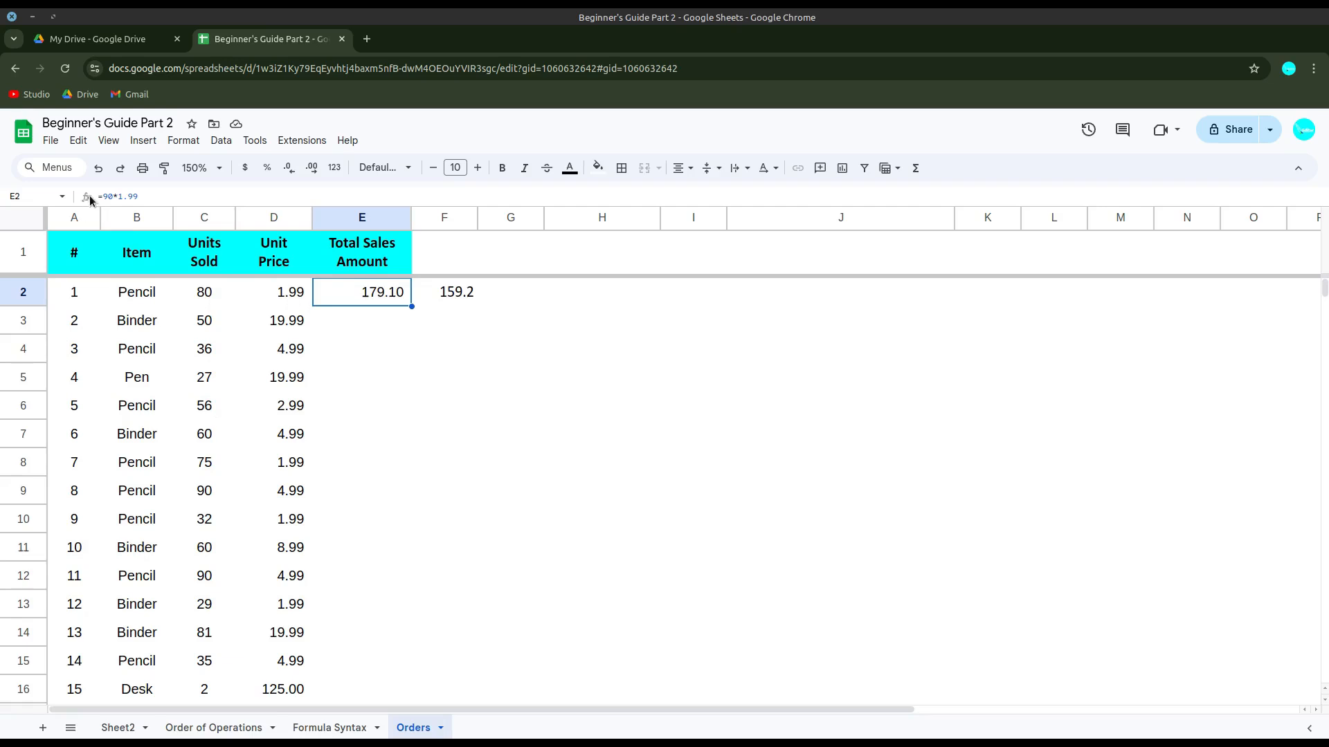
double_click(366, 296)
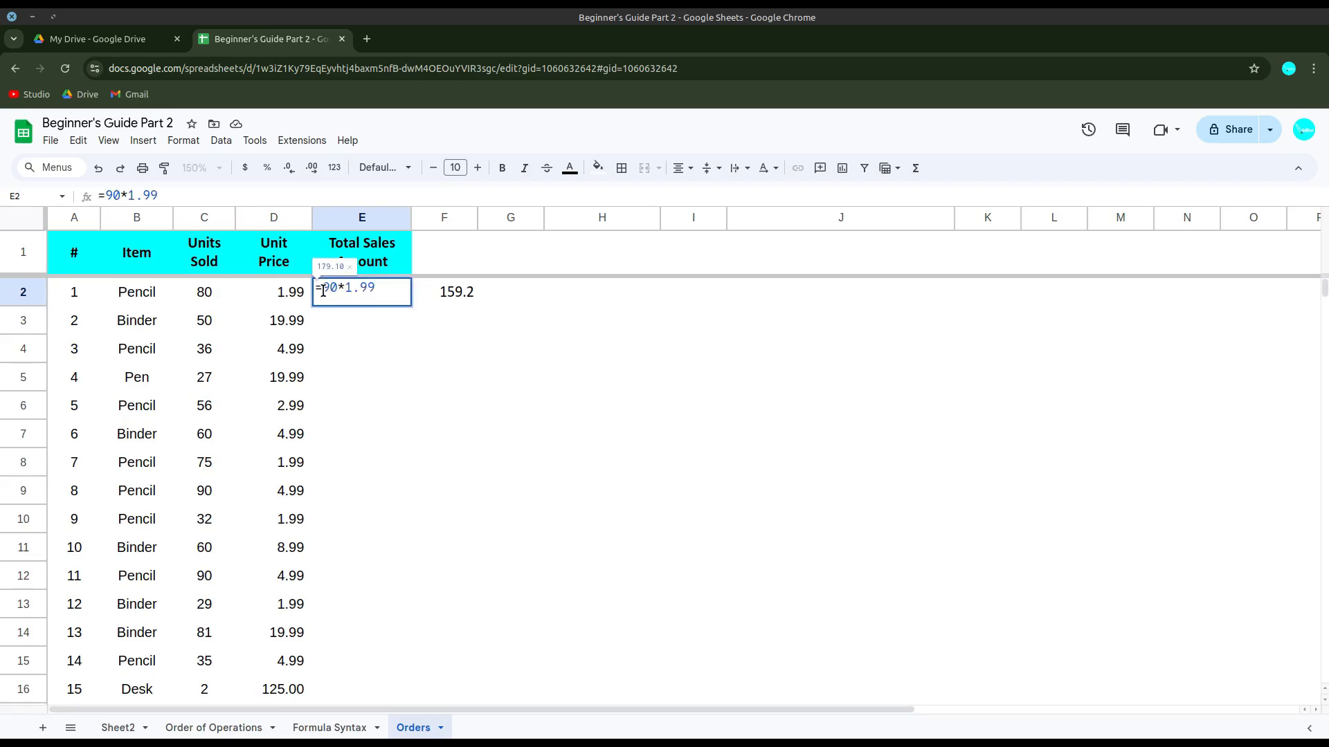
mouse_move(323, 290)
left_mouse_down()
mouse_move(343, 284)
mouse_move(329, 286)
left_mouse_up()
key("Delete")
key("Delete")
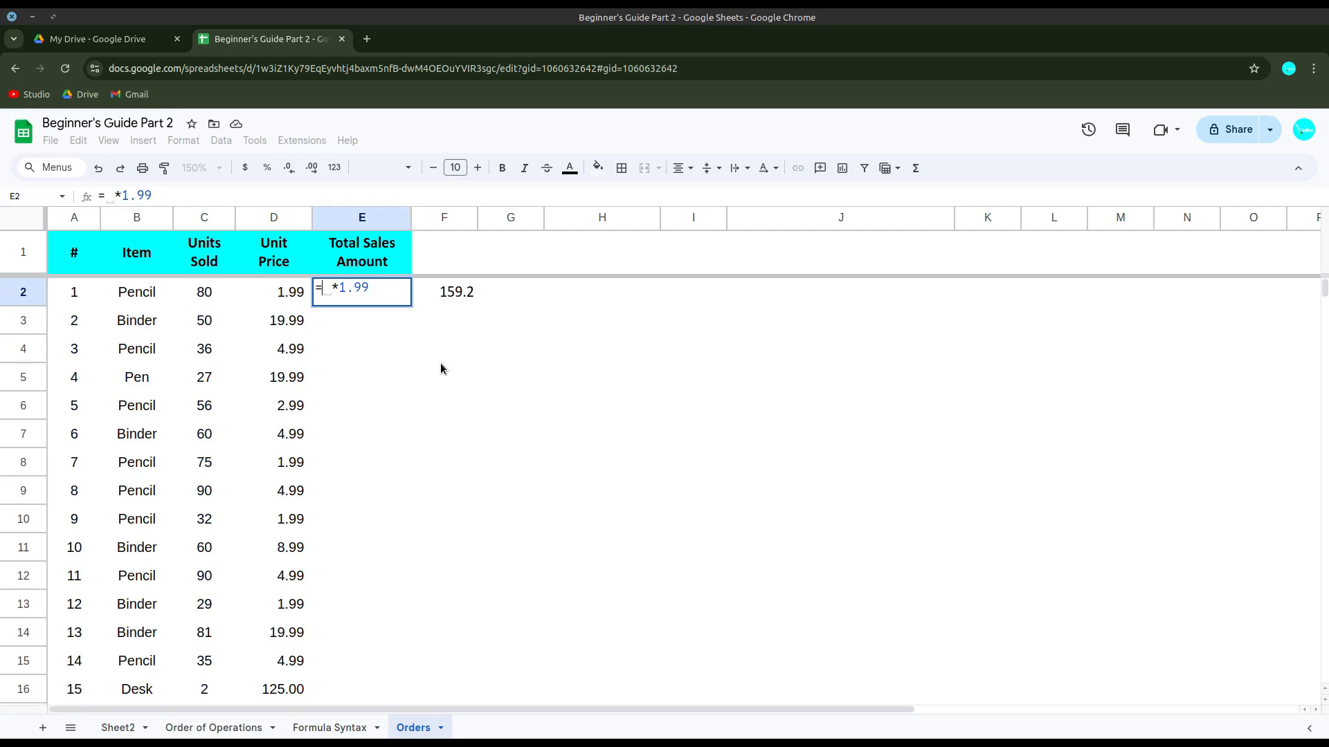
type("C@")
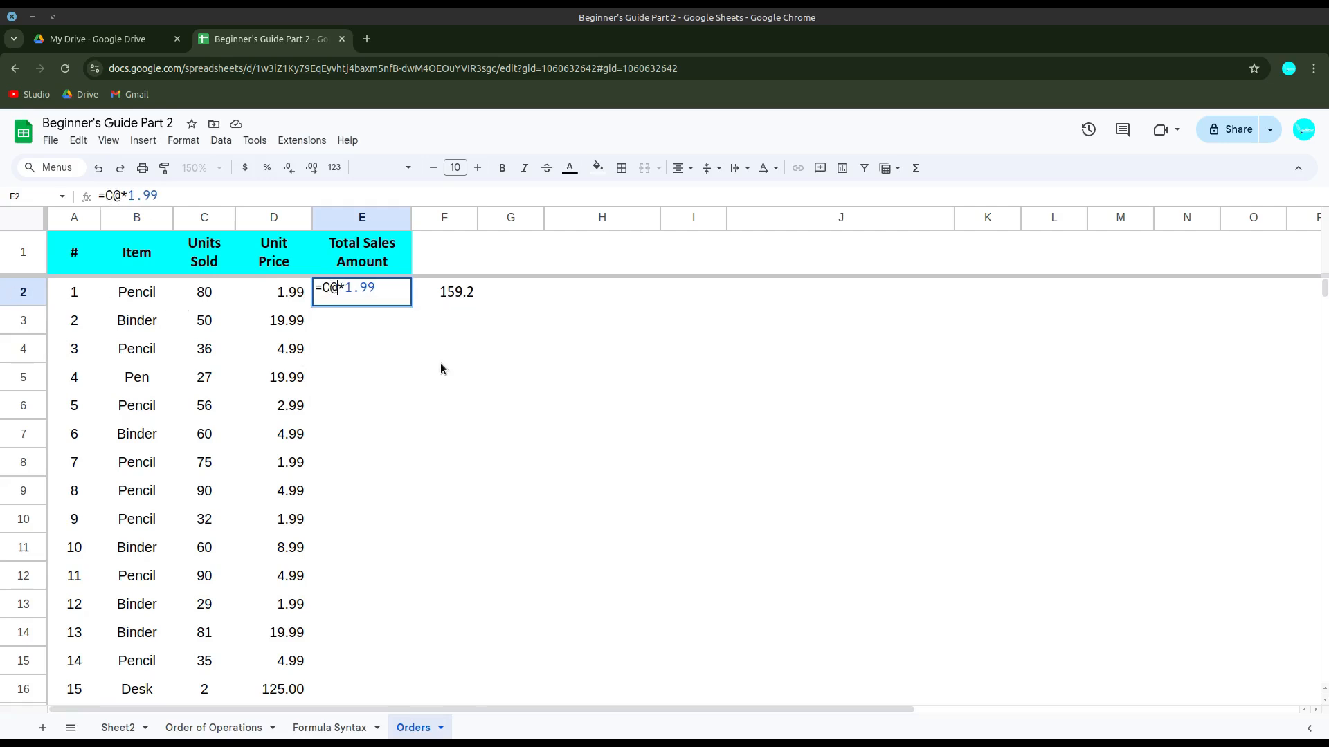
key("BackSpace")
type("2")
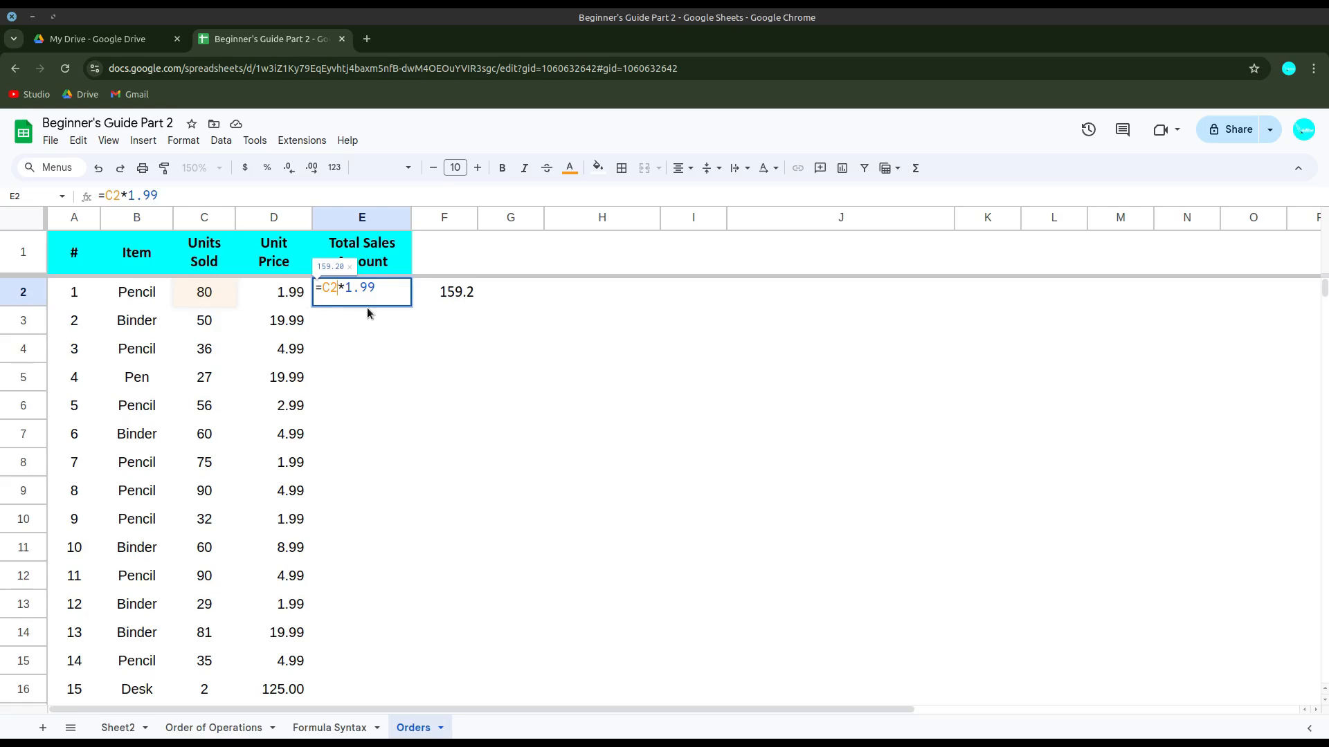
Replace the hardcoded 1.99 with D2 so E2 contains =C2*D2, and decline the suggested autofill
key("Right")
key("shift+End")
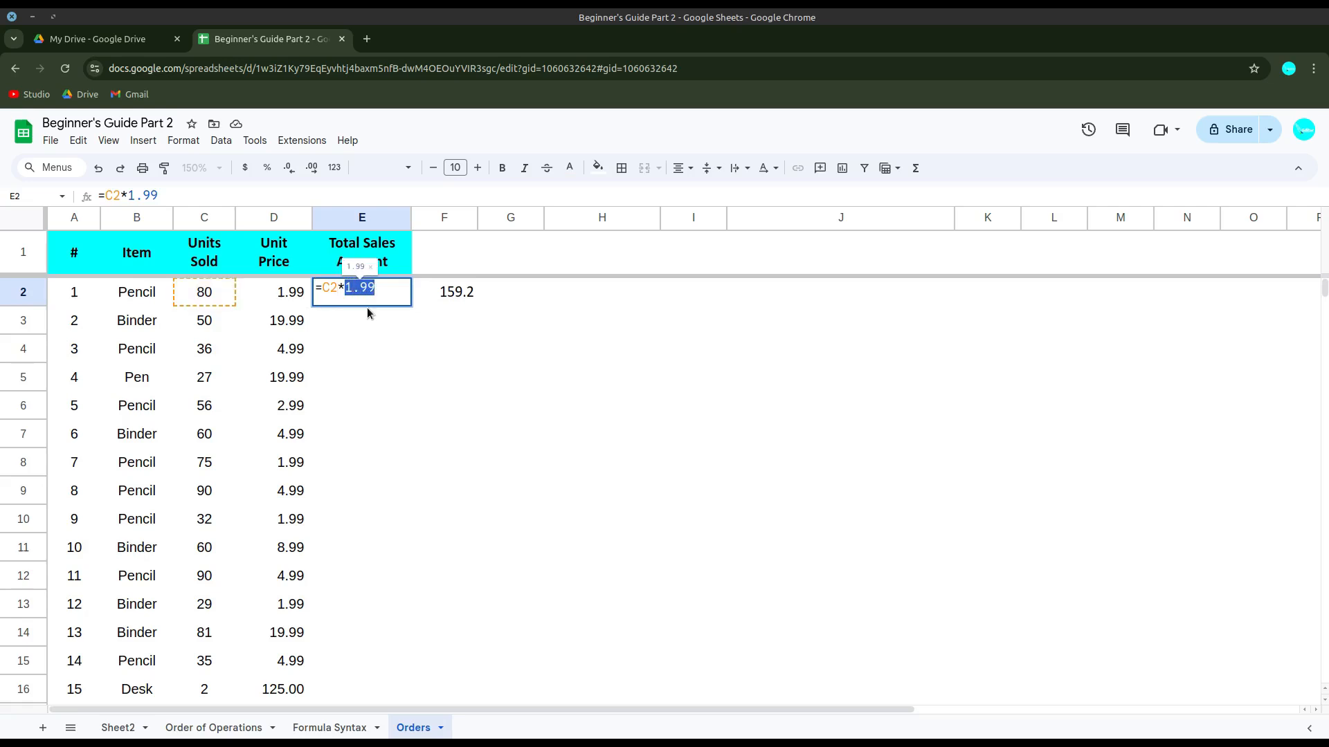
key("BackSpace")
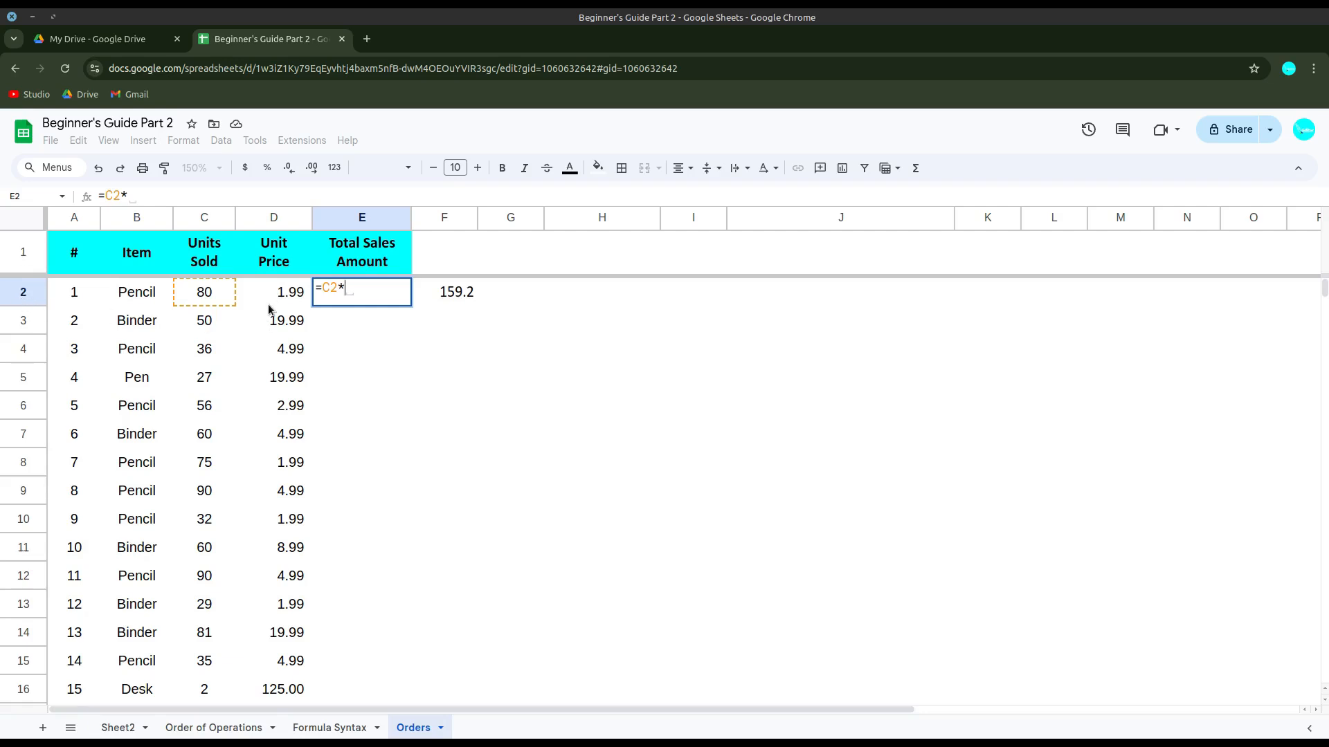
type("2")
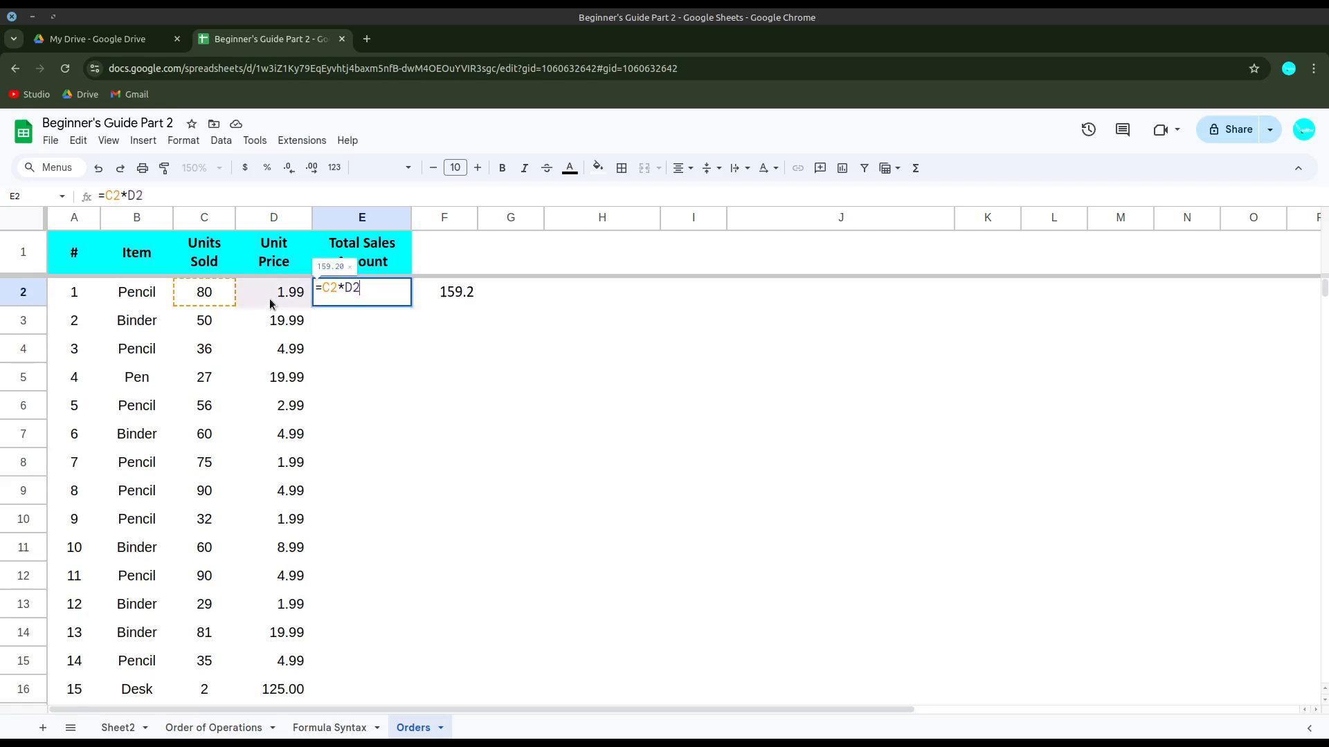
key("Return")
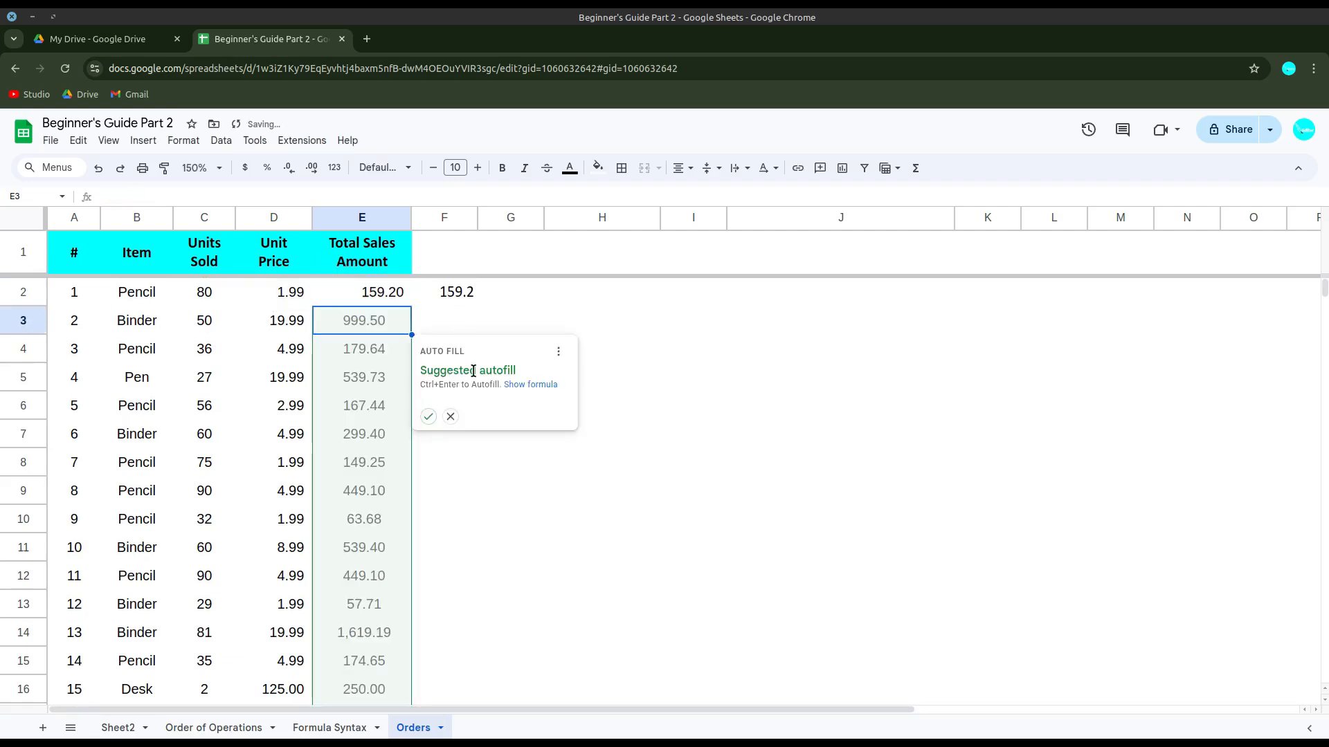
left_click(450, 416)
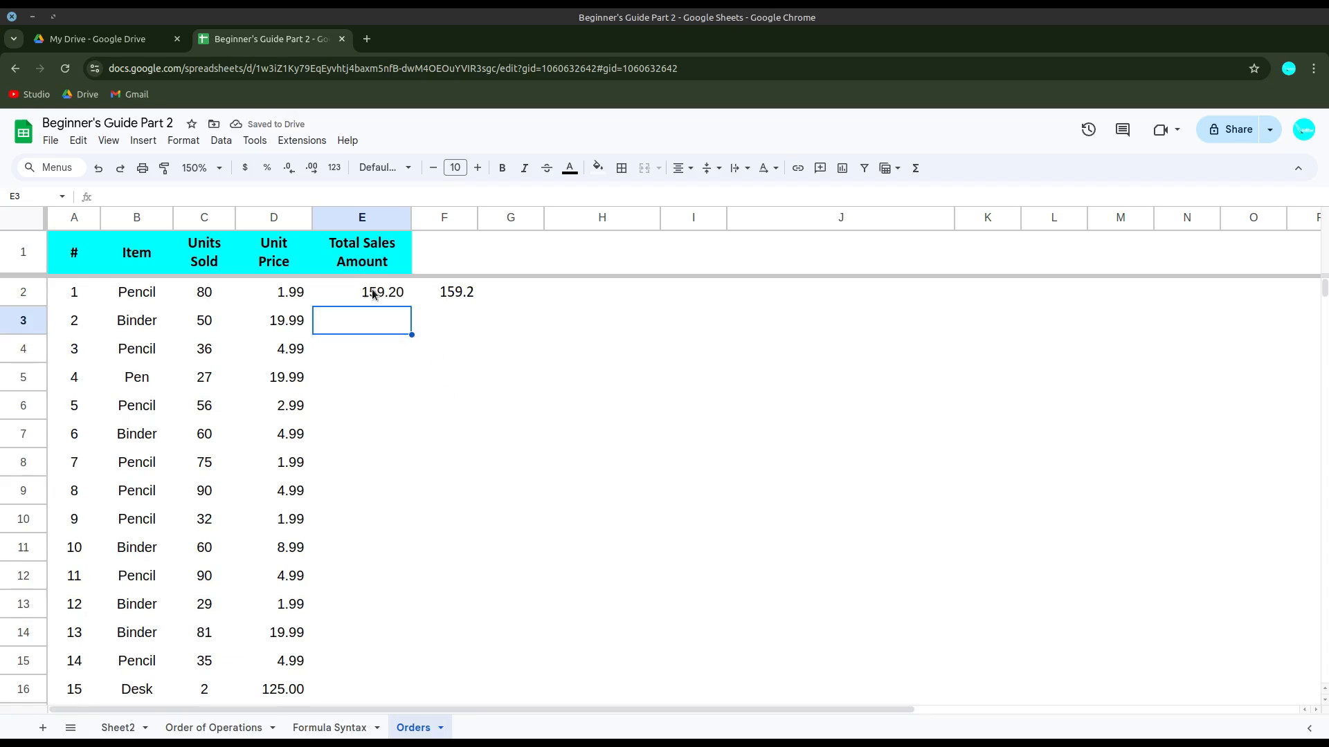
Clear the comparison formula from F2, set Units Sold in C2 to 90, and check E2
left_click(466, 301)
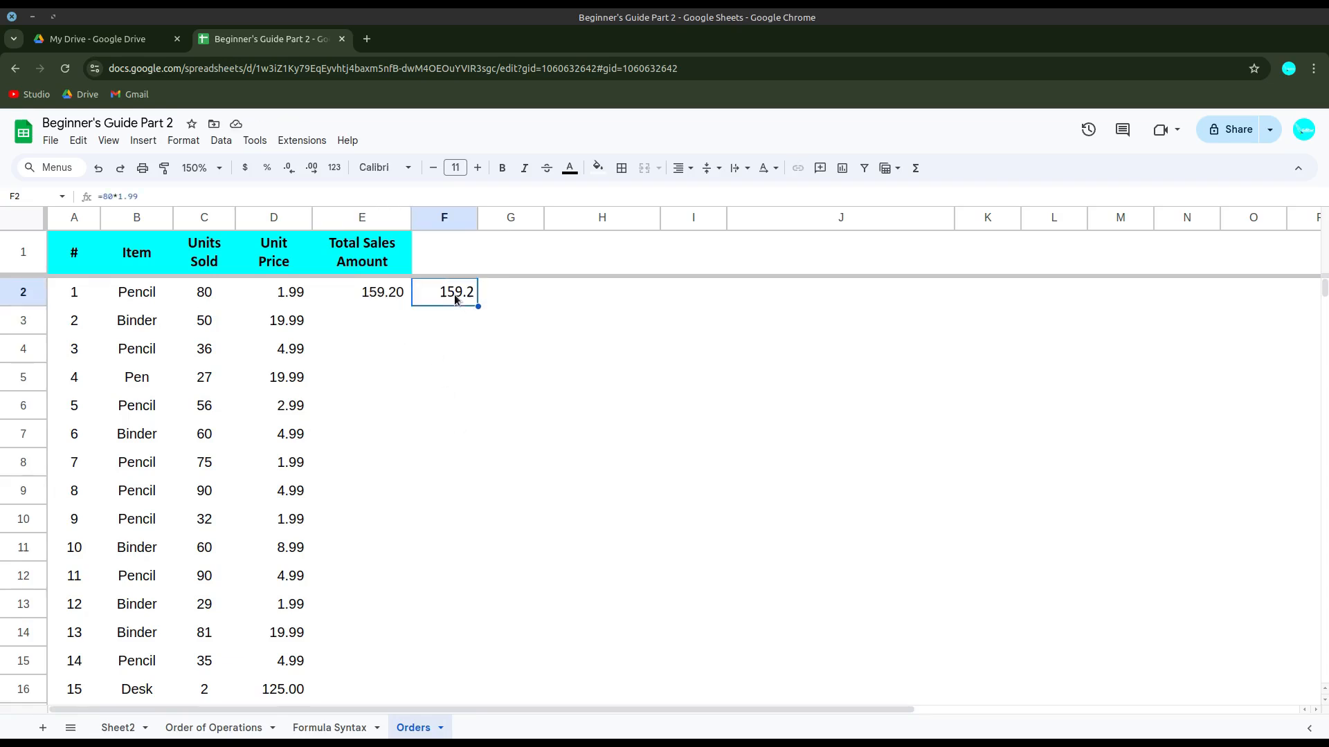
key("Delete")
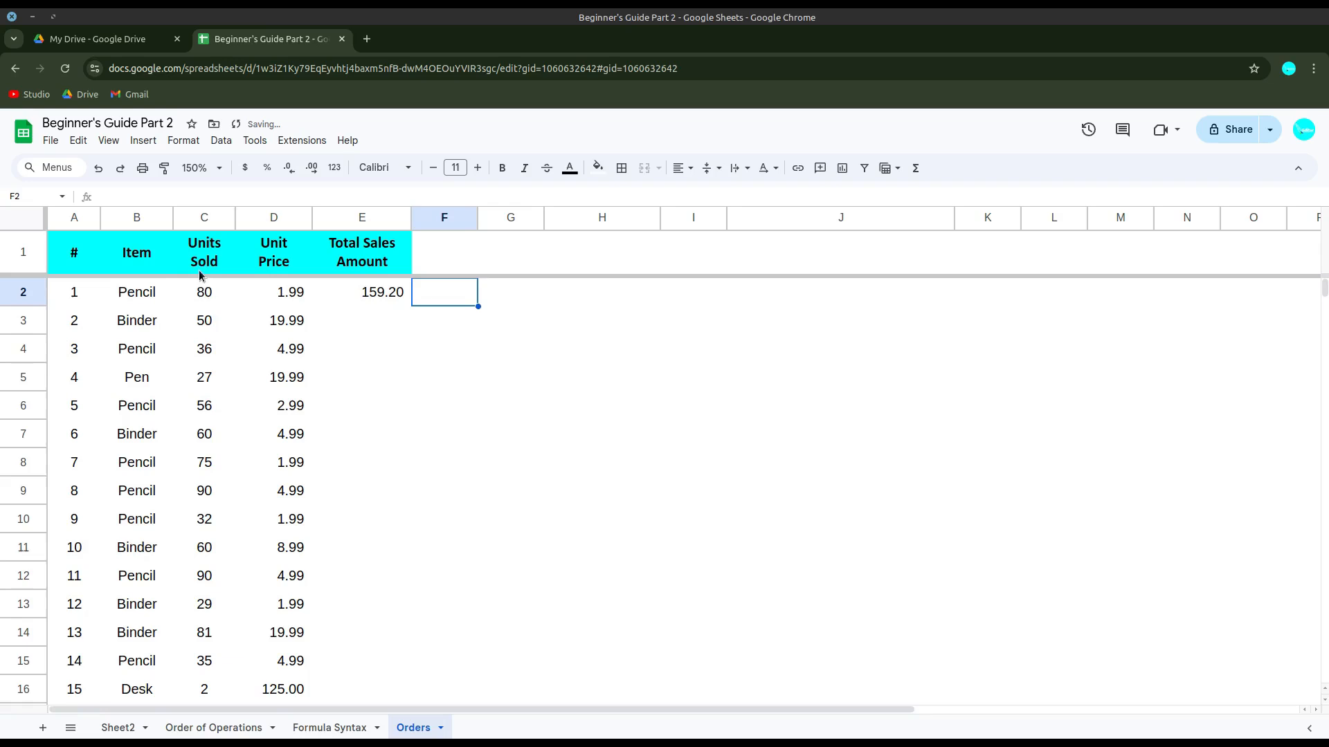
left_click(194, 298)
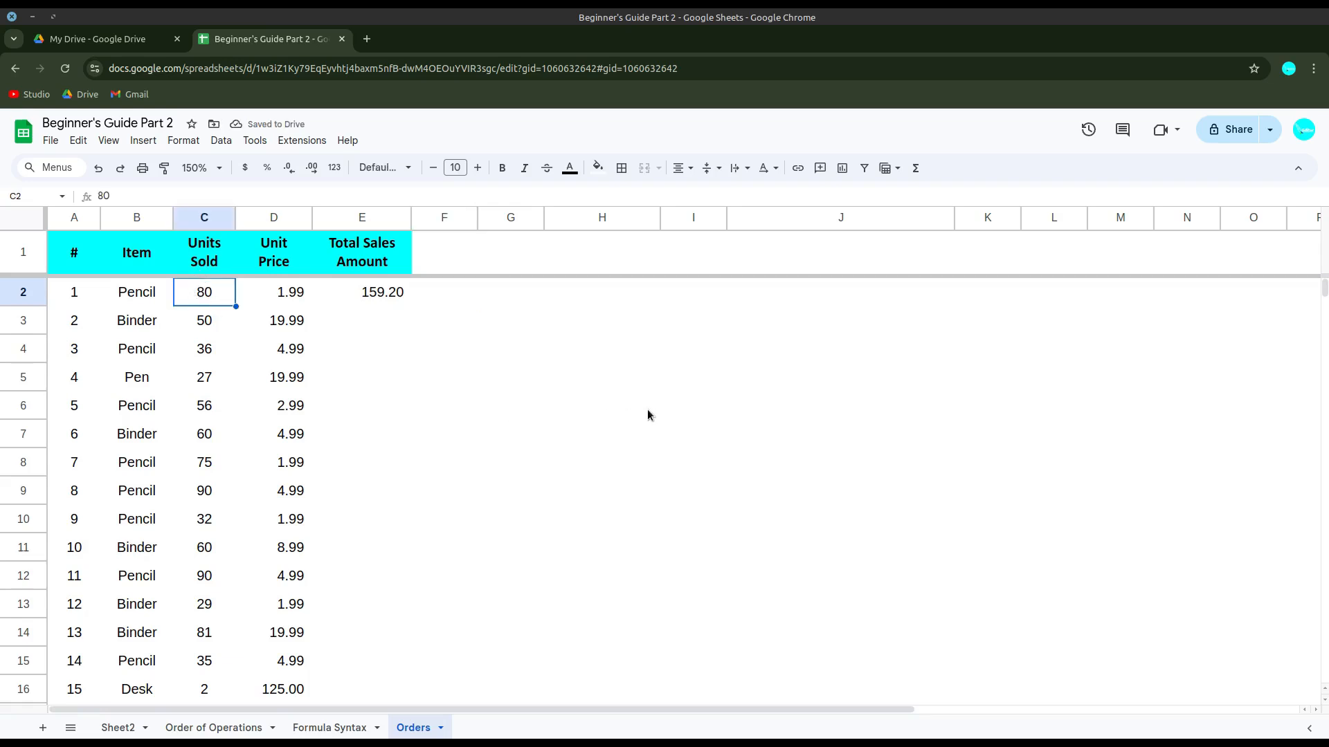
type("90")
key("Return")
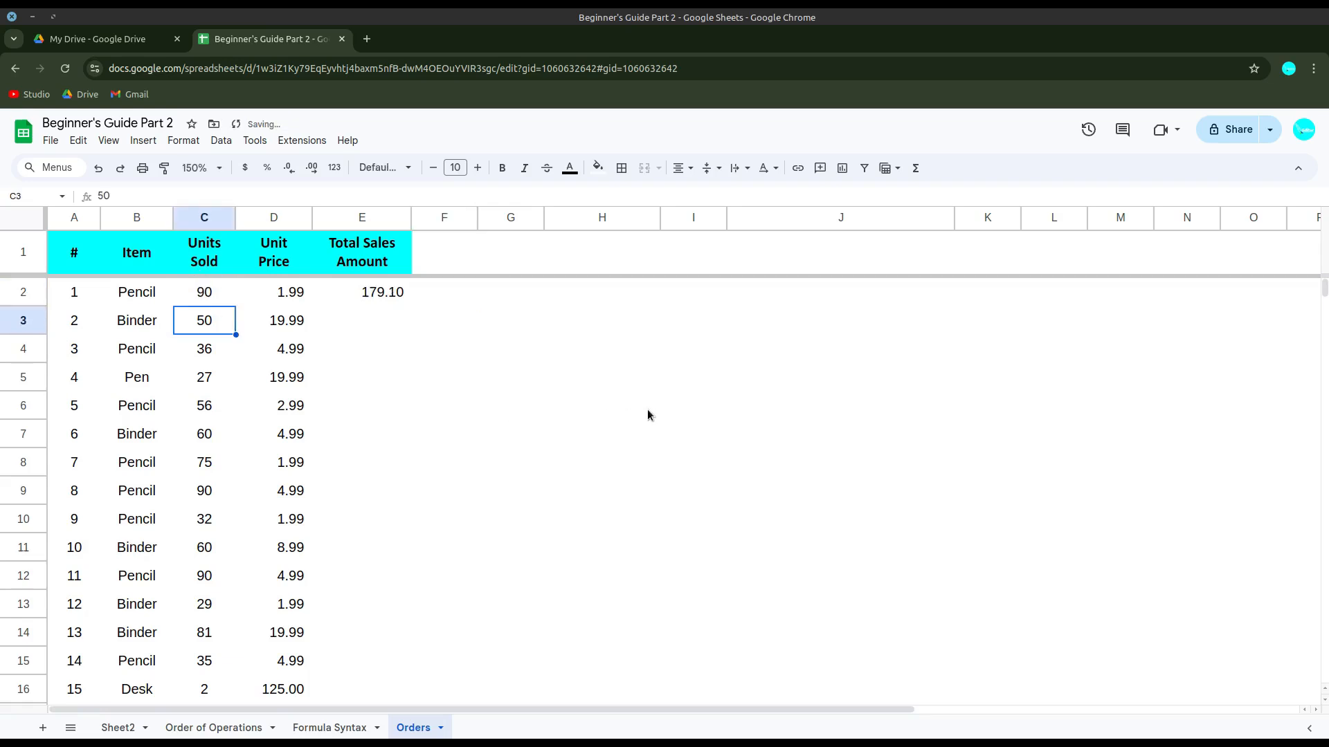
left_click(376, 301)
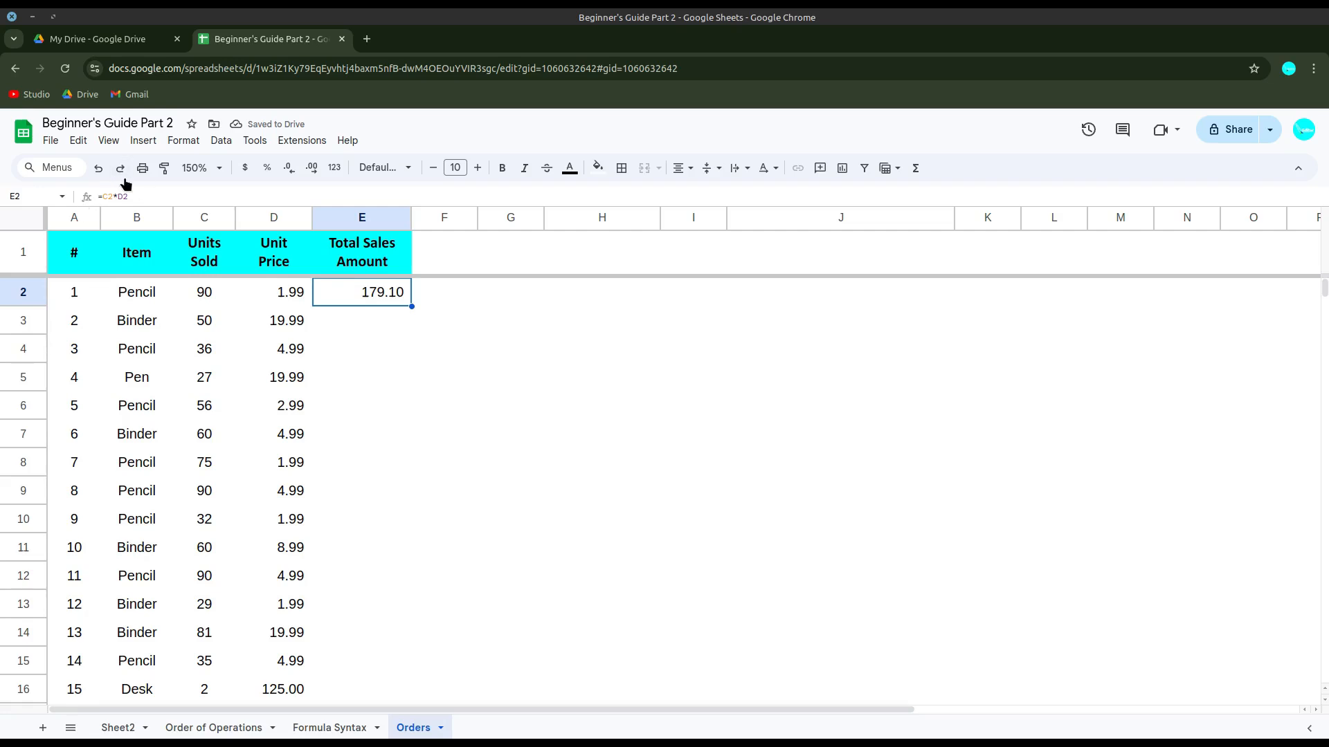
Fill the Total Sales Amount formula from E2 down through E15
left_click(458, 331)
left_click(400, 298)
left_click_drag(412, 308, 419, 671)
left_click(436, 310)
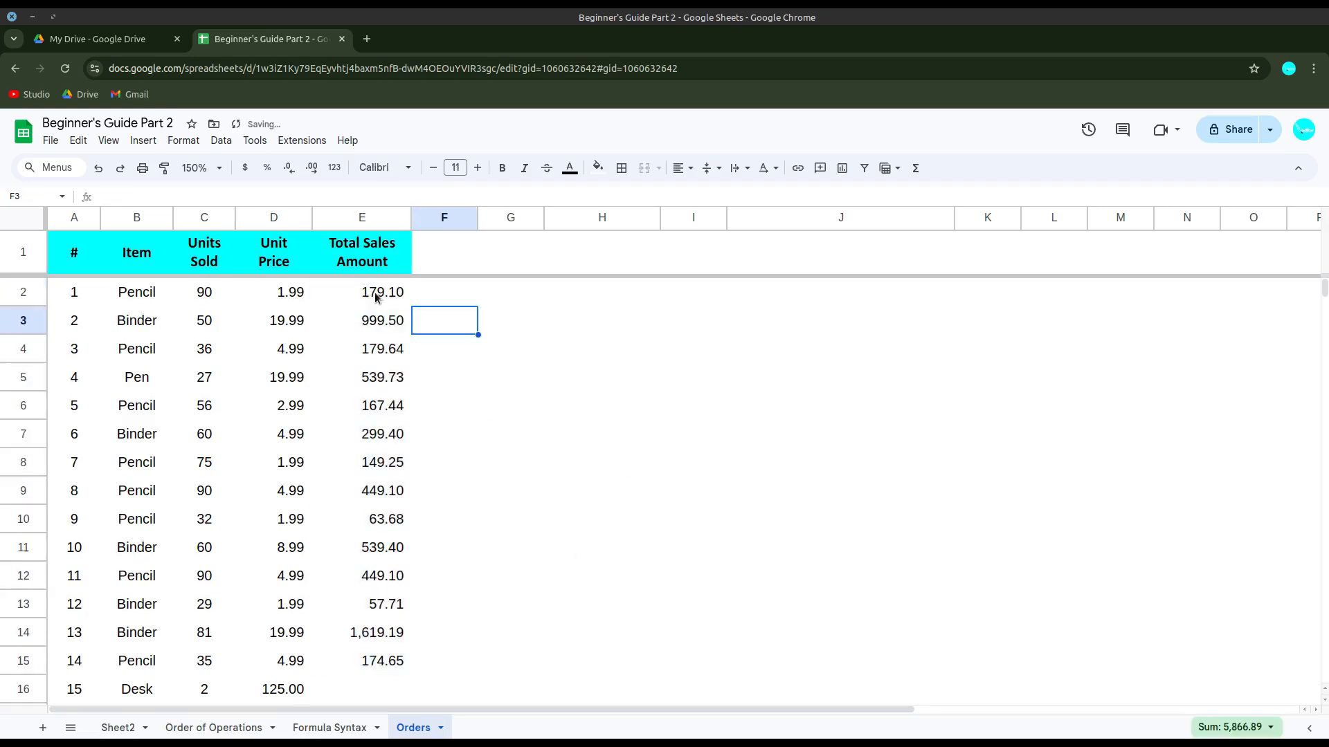
Examine the cell references in the Total Sales Amount formulas in E2 through E5 and E10 without editing them
left_click(375, 294)
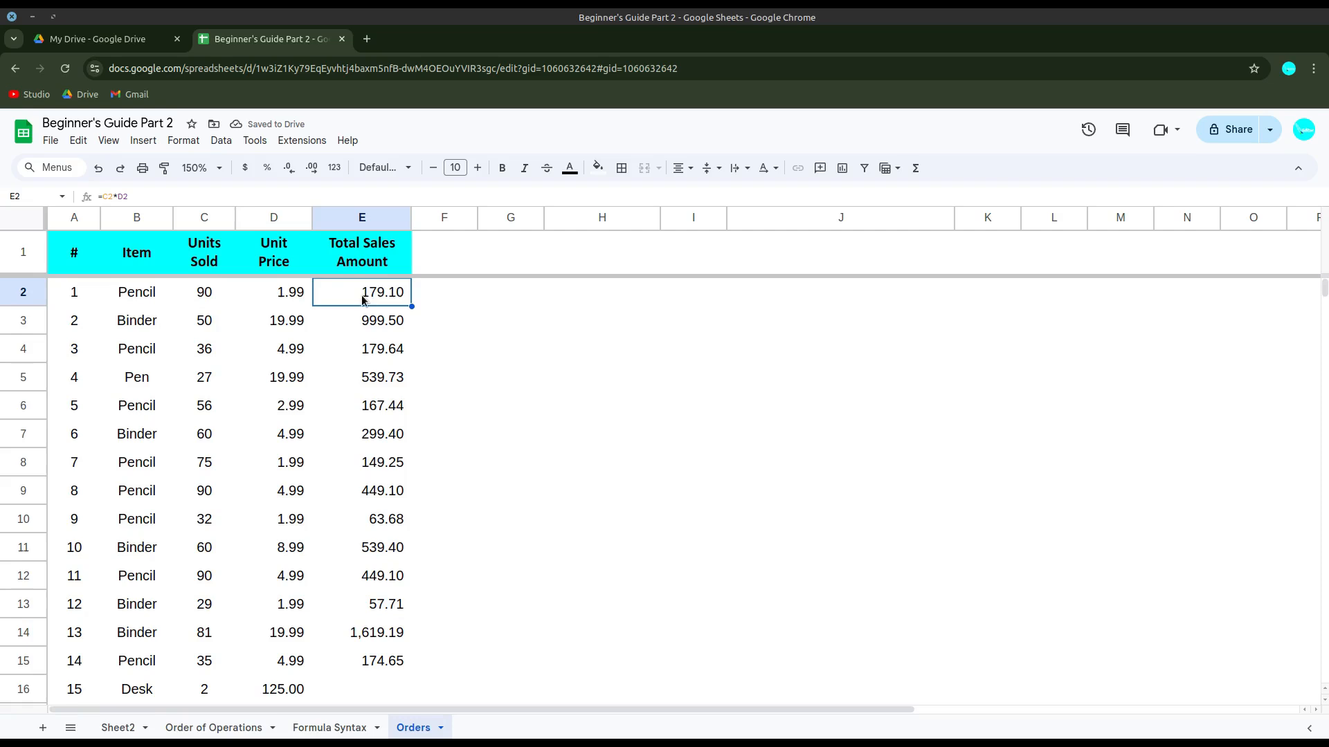
key("Down")
key("Down")
key("Down")
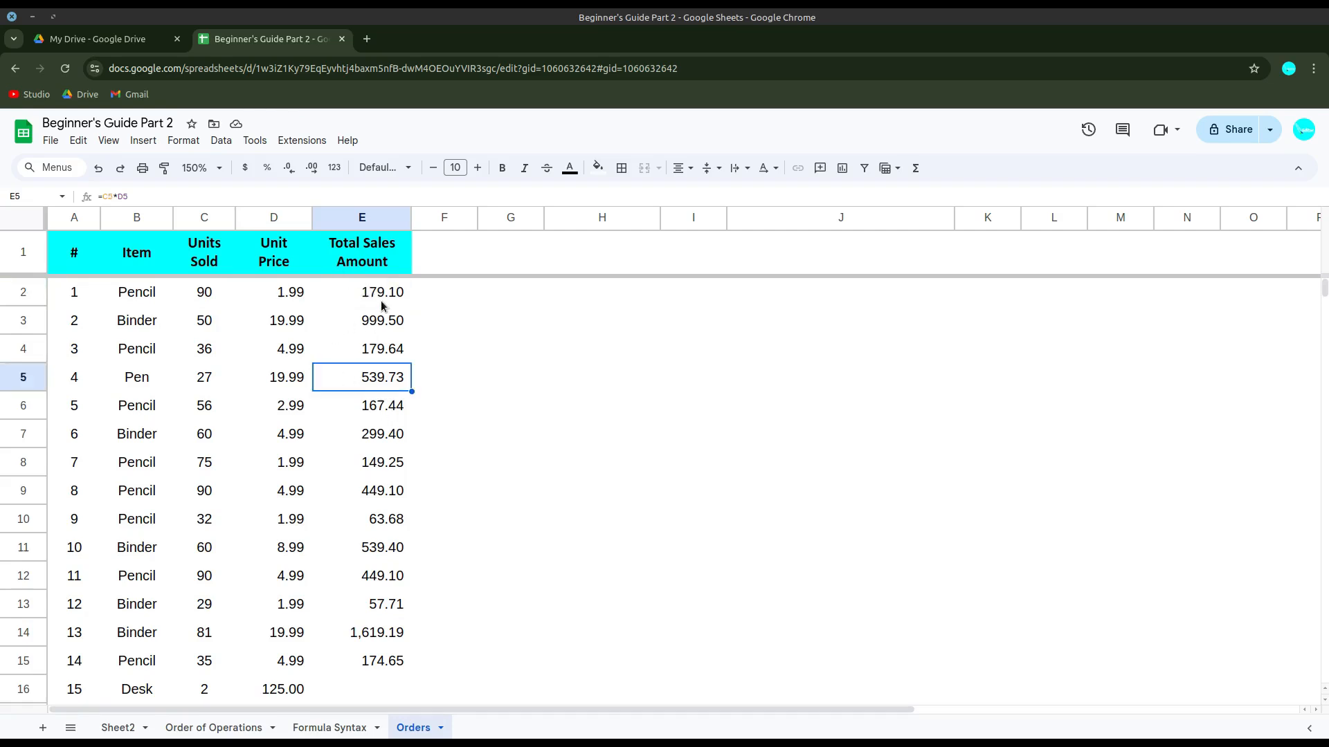
left_click(381, 300)
double_click(381, 300)
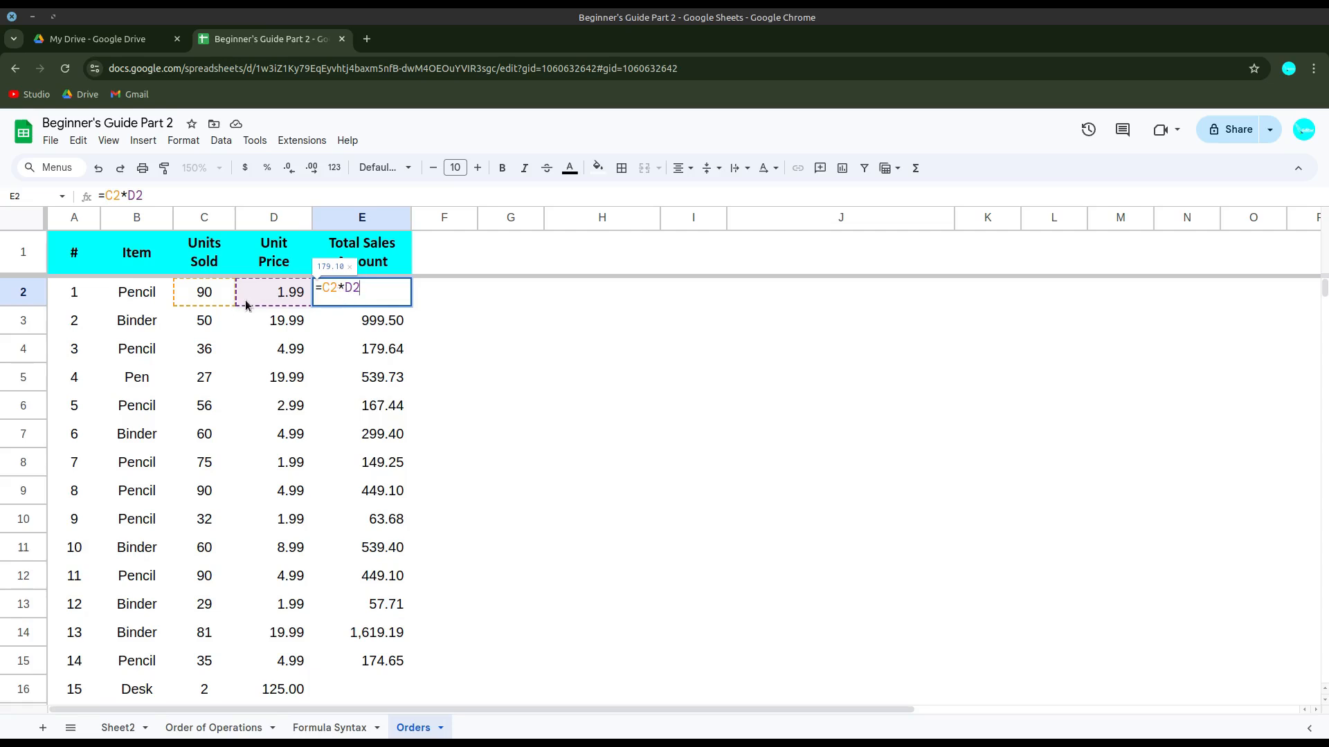
key("Escape")
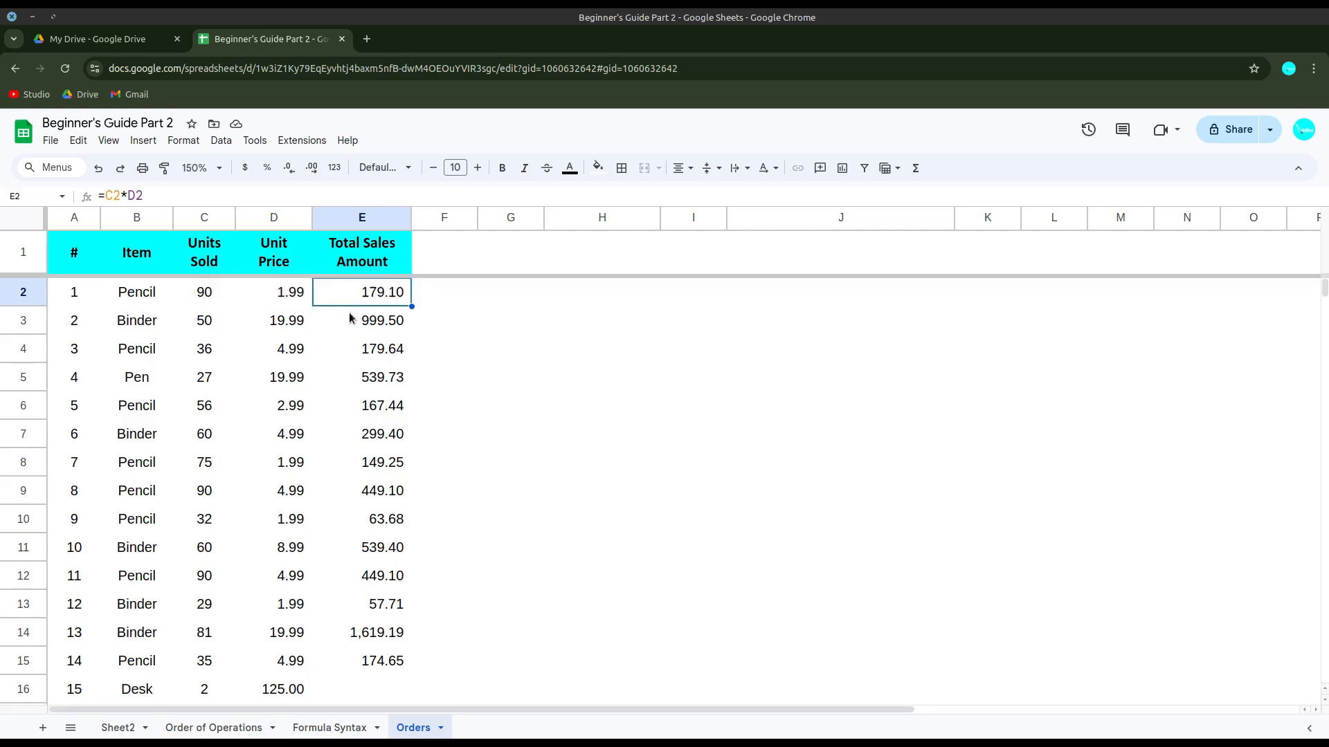
left_click(361, 347)
double_click(360, 345)
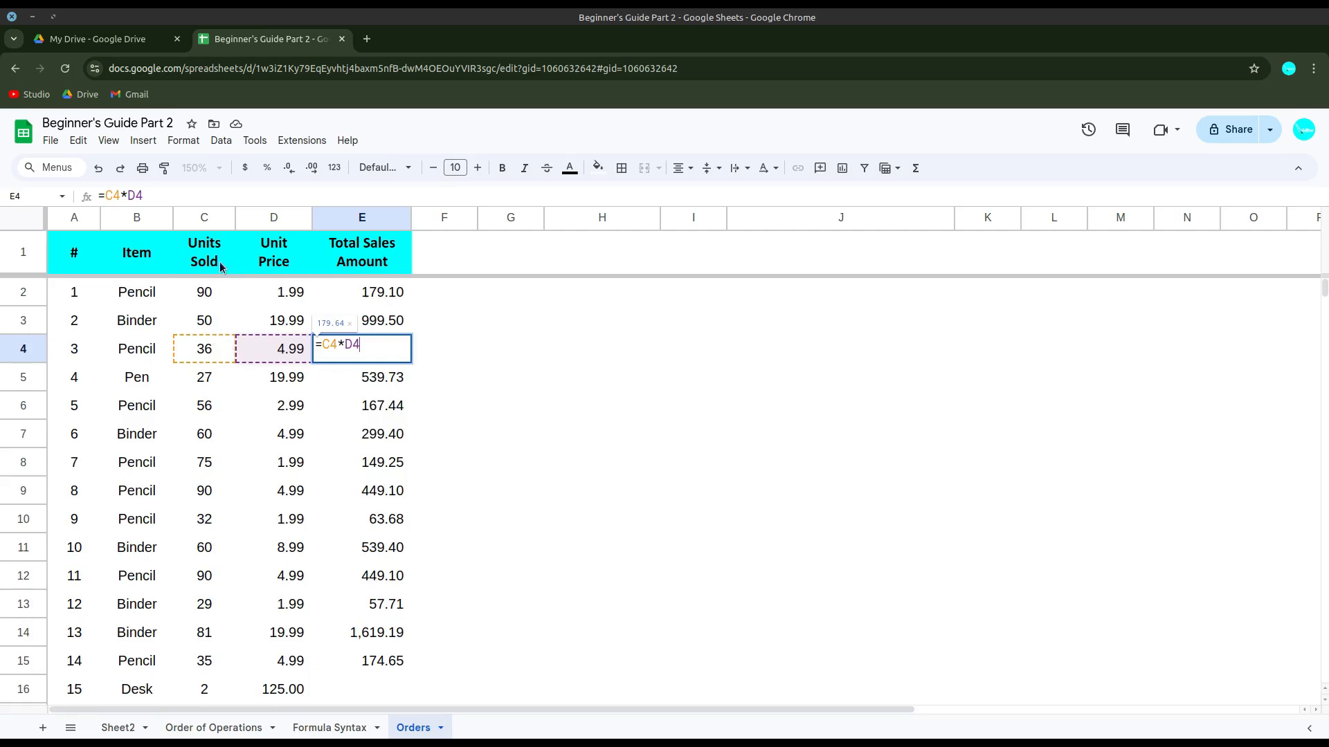
key("Escape")
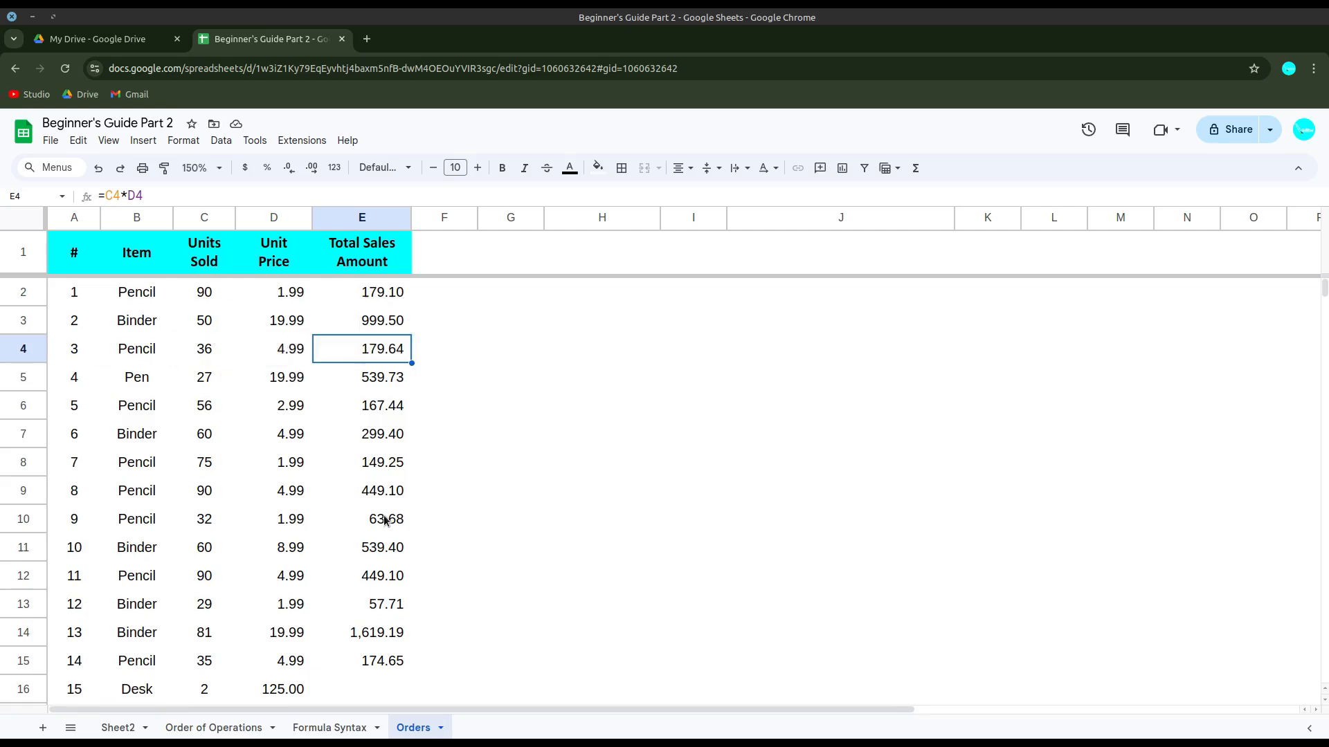
double_click(386, 521)
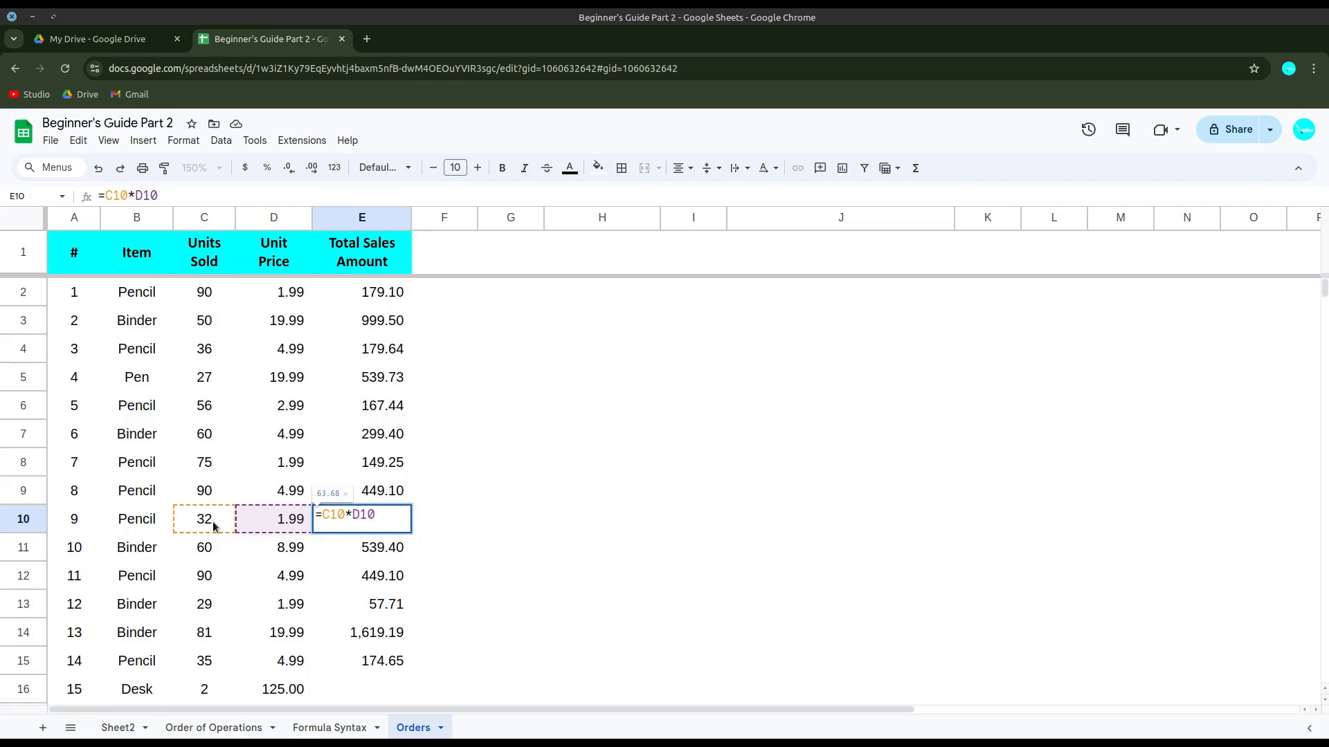
key("Escape")
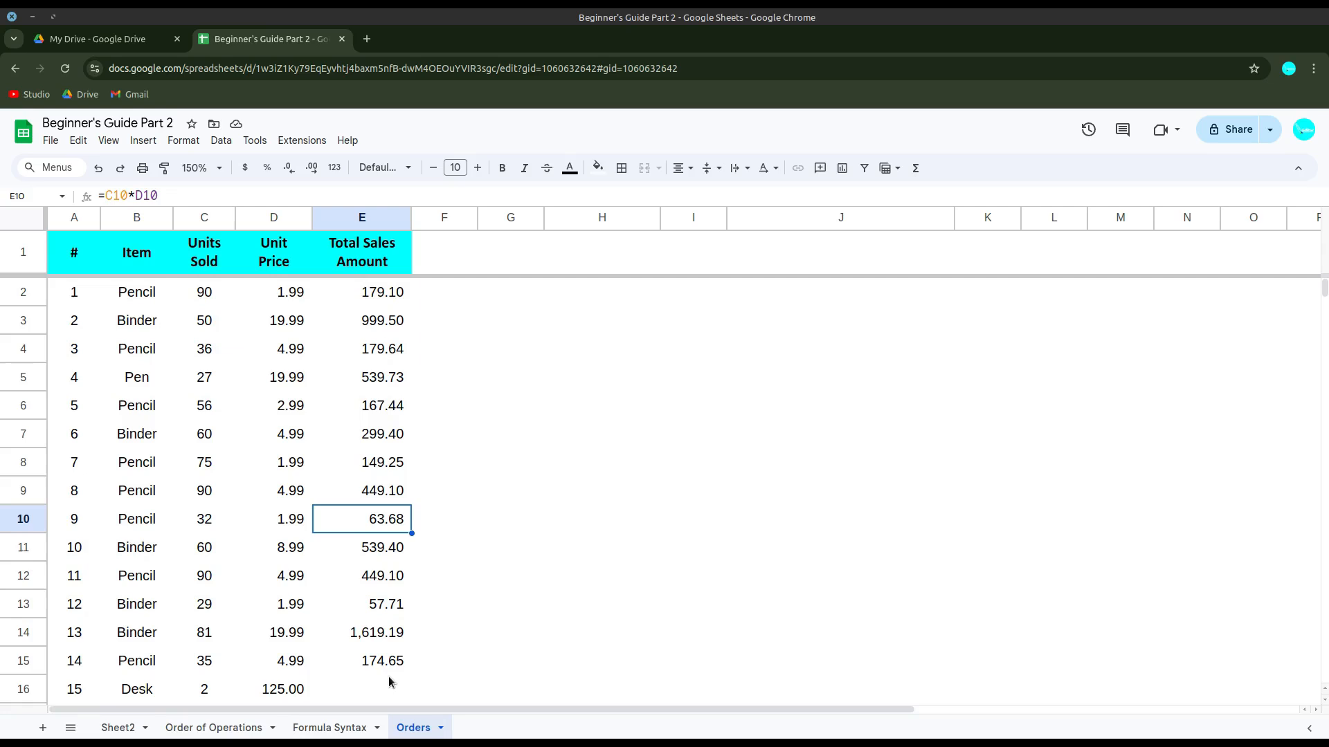
Clear the Total Sales Amount formulas from E3 through E15, keeping the formula in E2
left_click(390, 327)
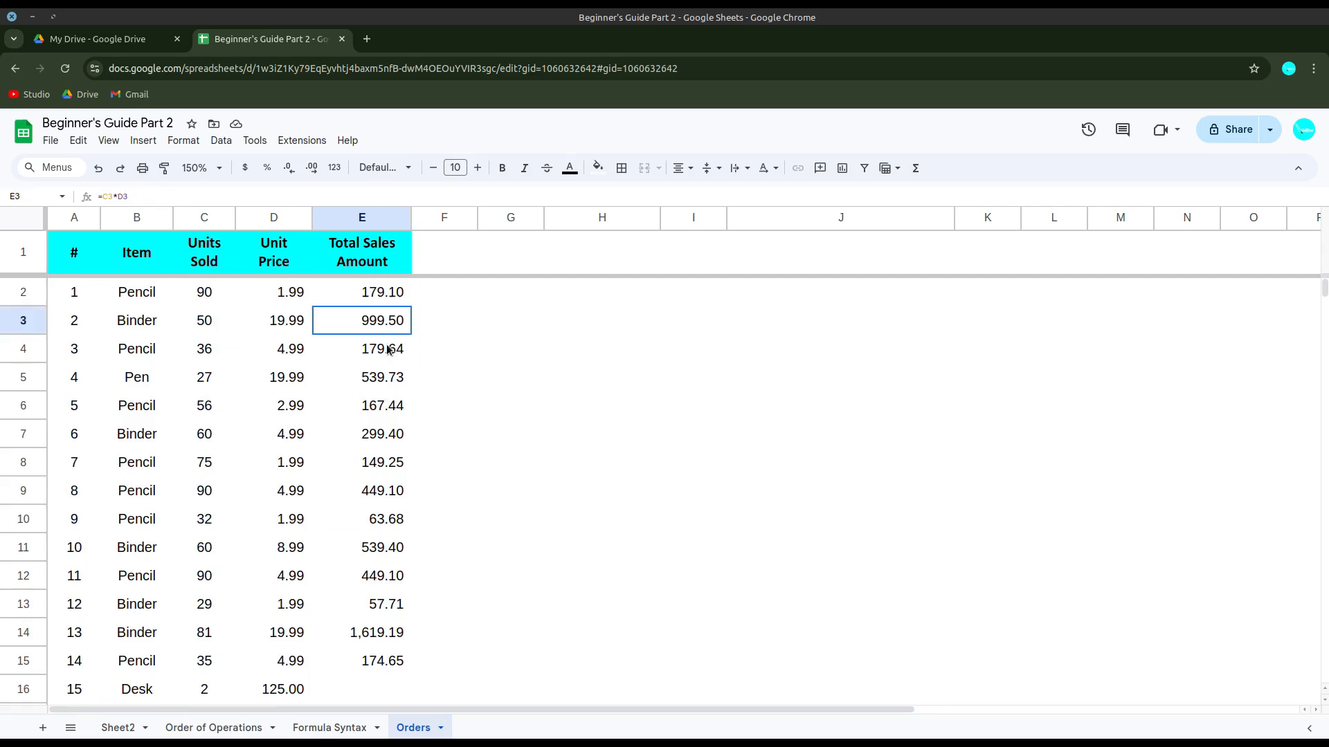
left_click_drag(388, 350, 385, 665)
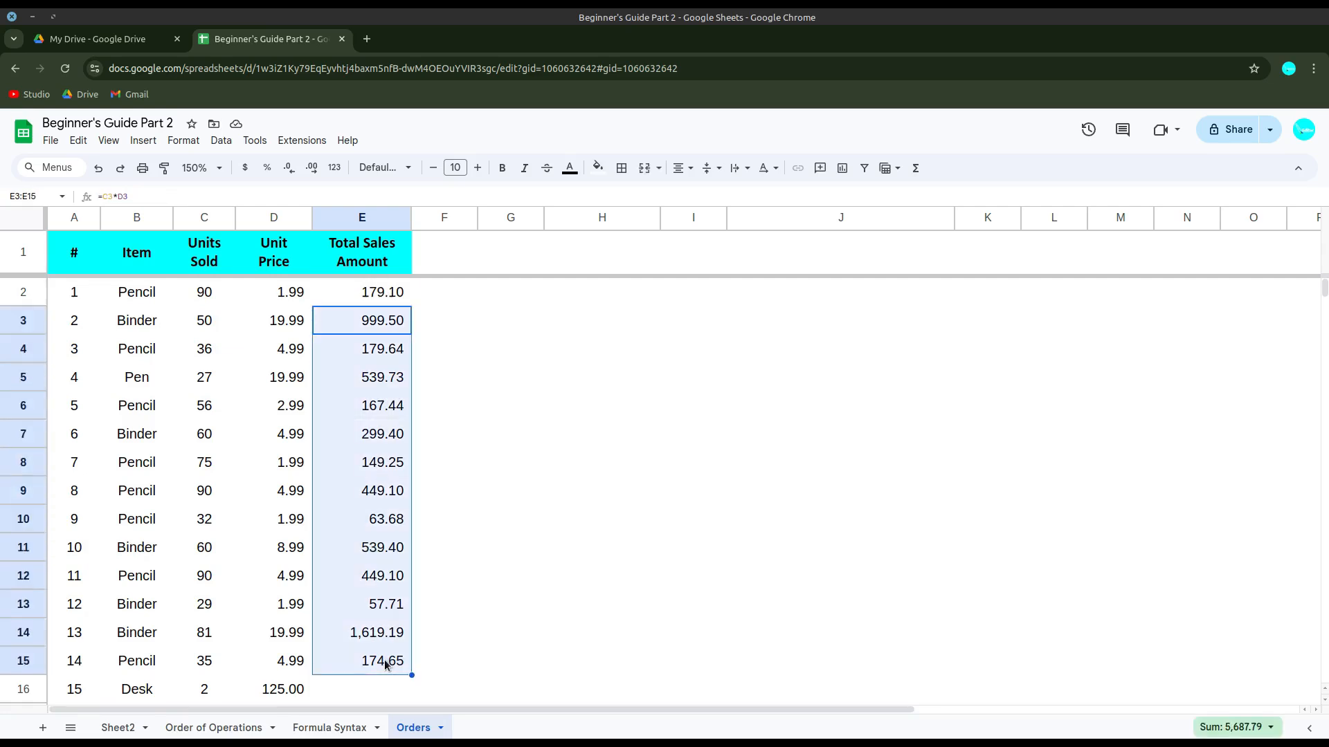
key("Delete")
left_click(384, 666)
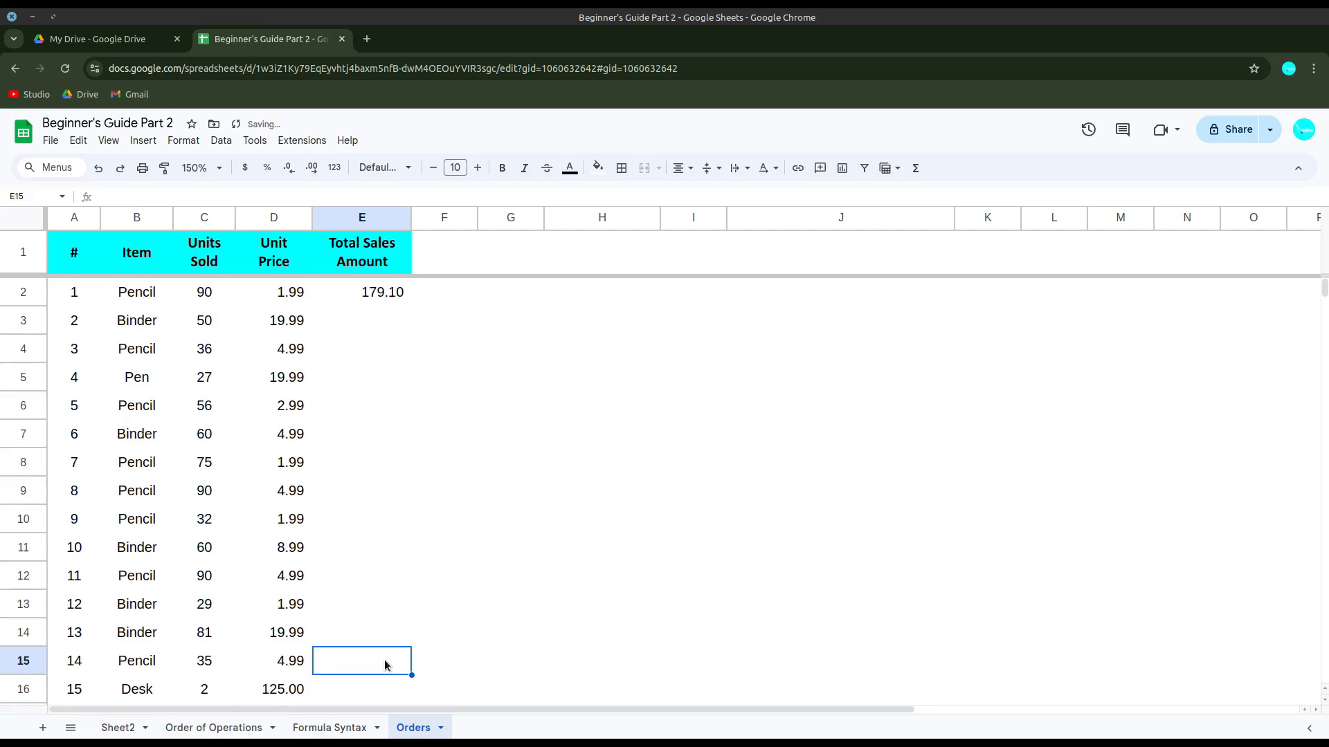
Check the formula in E2 and auto-fill it down the Total Sales Amount column to the last order in row 44
scroll(385, 666, "down", 15)
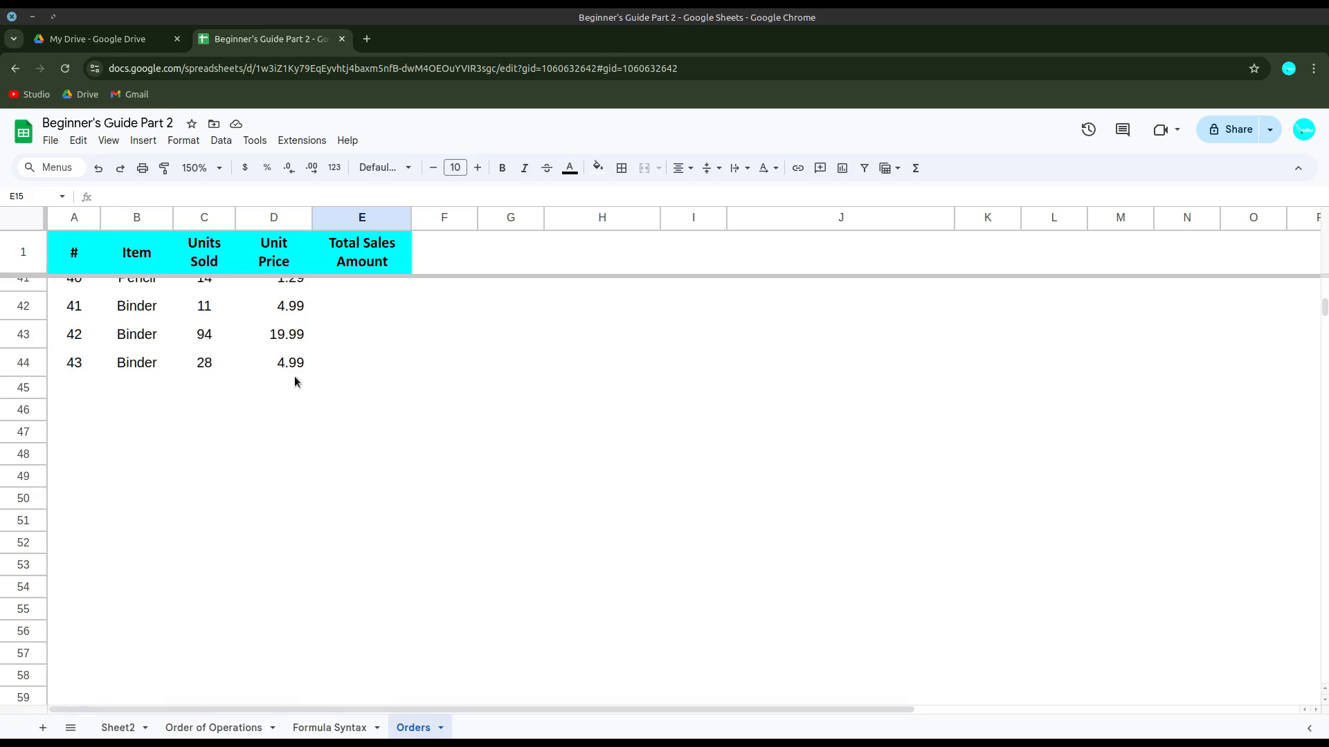
scroll(361, 378, "up", 15)
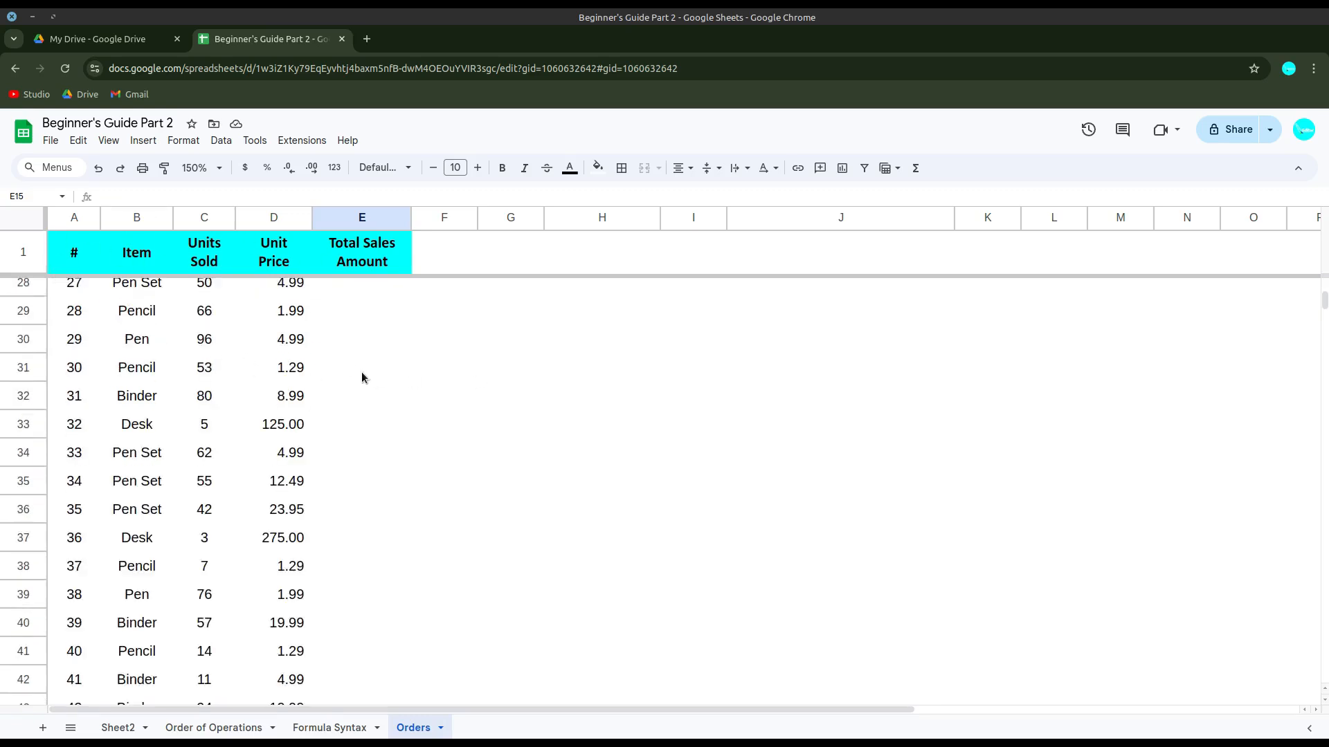
left_click(392, 299)
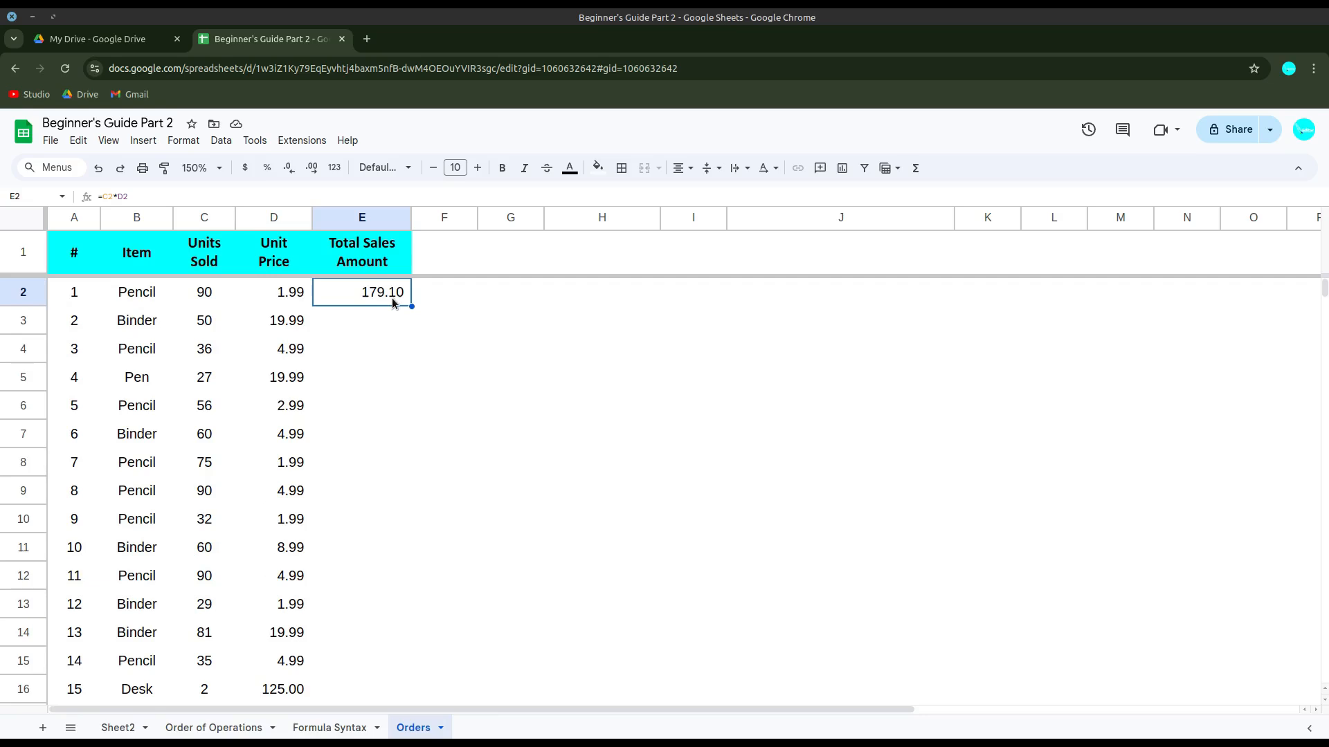
double_click(350, 301)
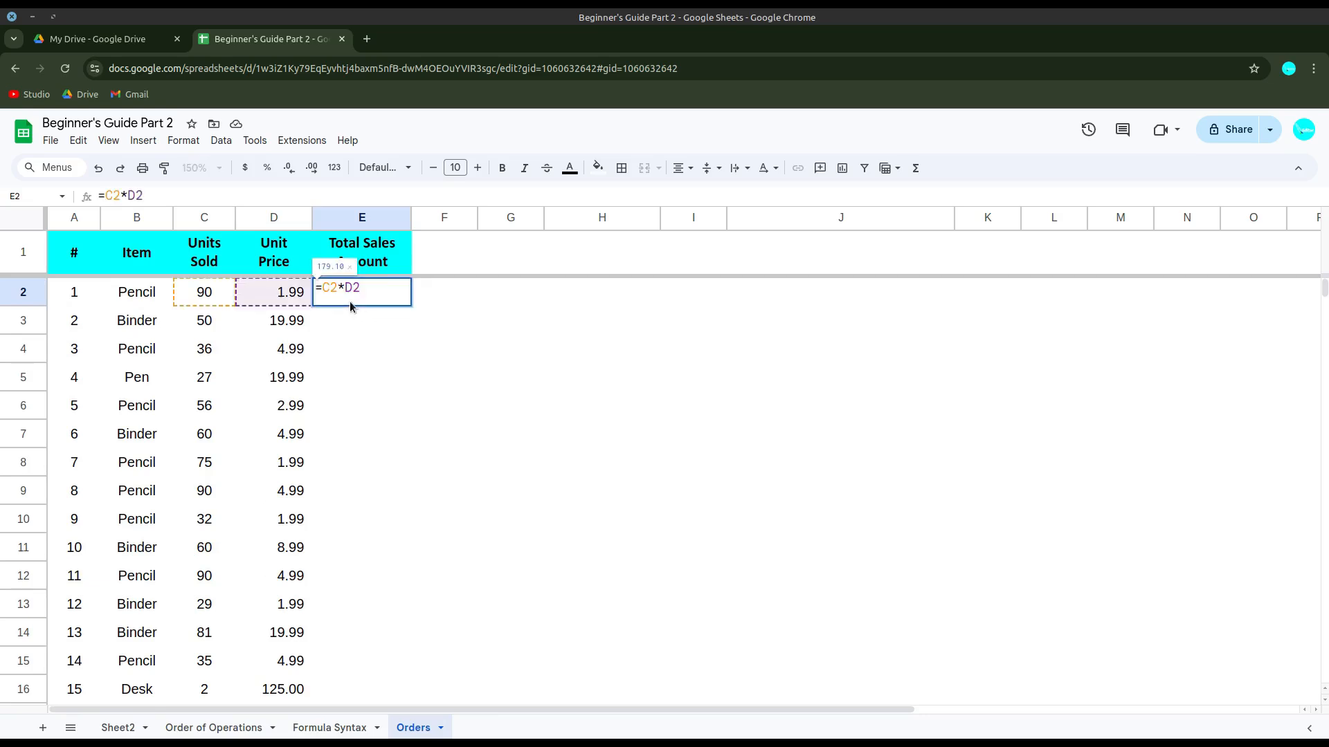
key("Escape")
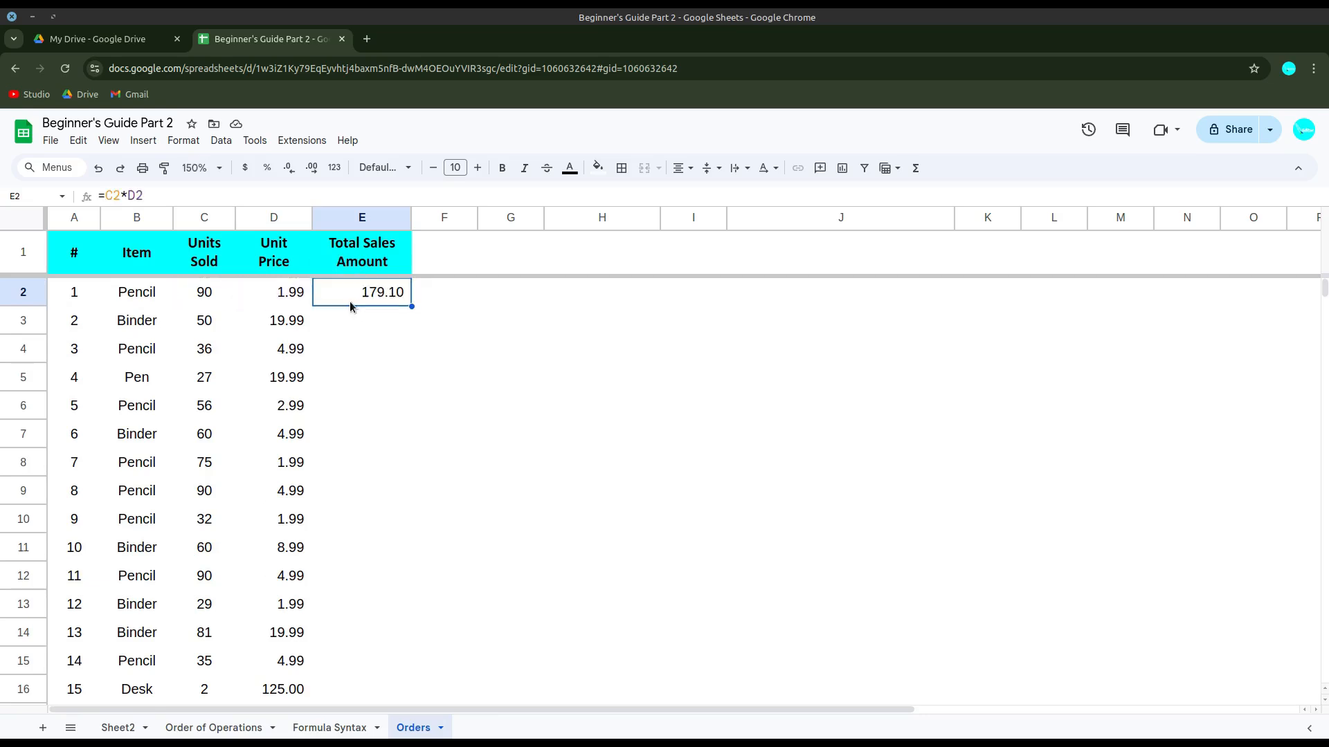
double_click(410, 307)
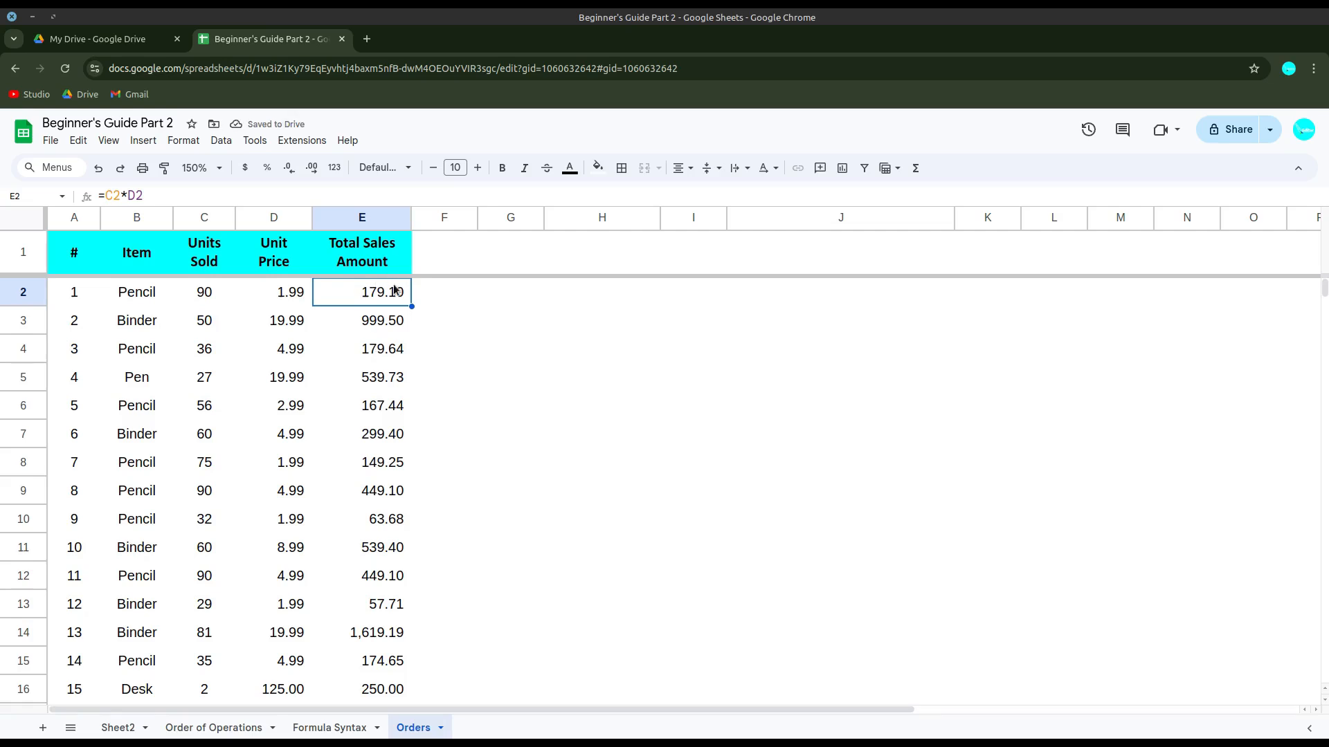
Examine the cell references in the Total Sales Amount formulas in E44 and E39 without editing them
scroll(381, 393, "down", 10)
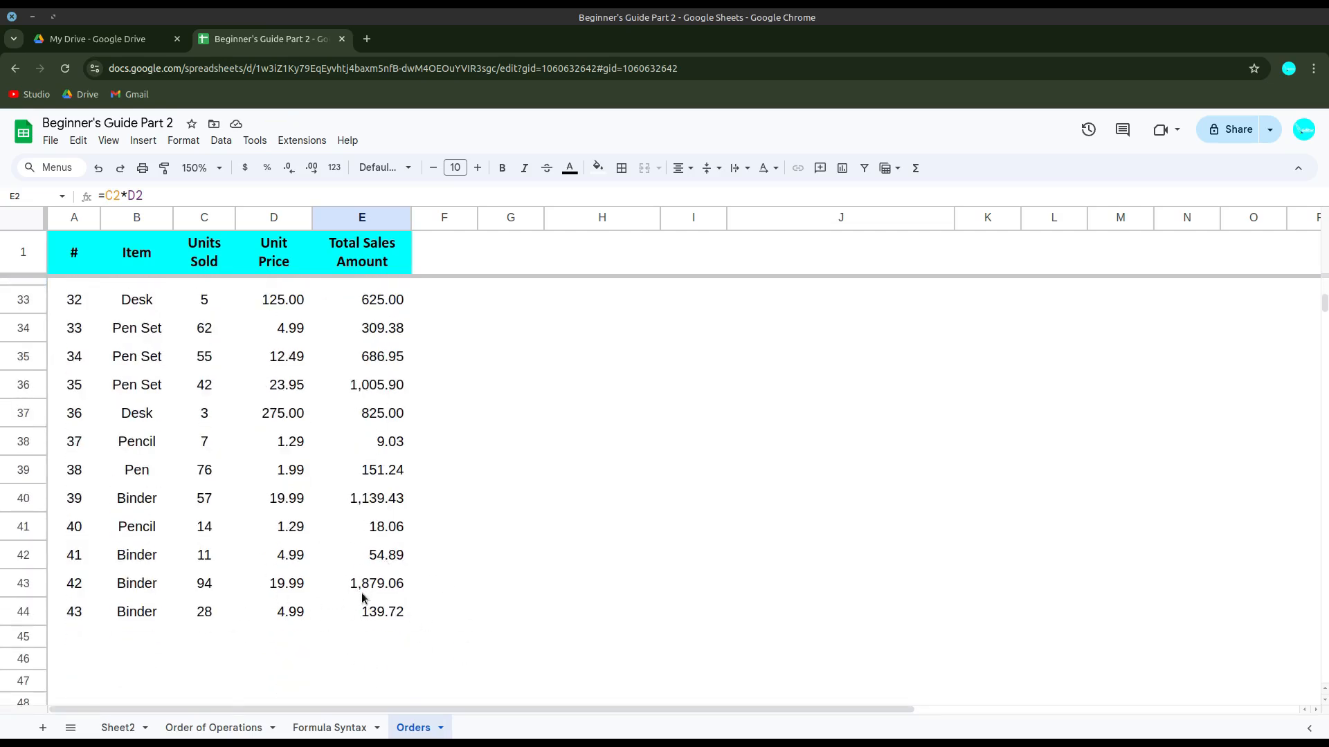
double_click(376, 617)
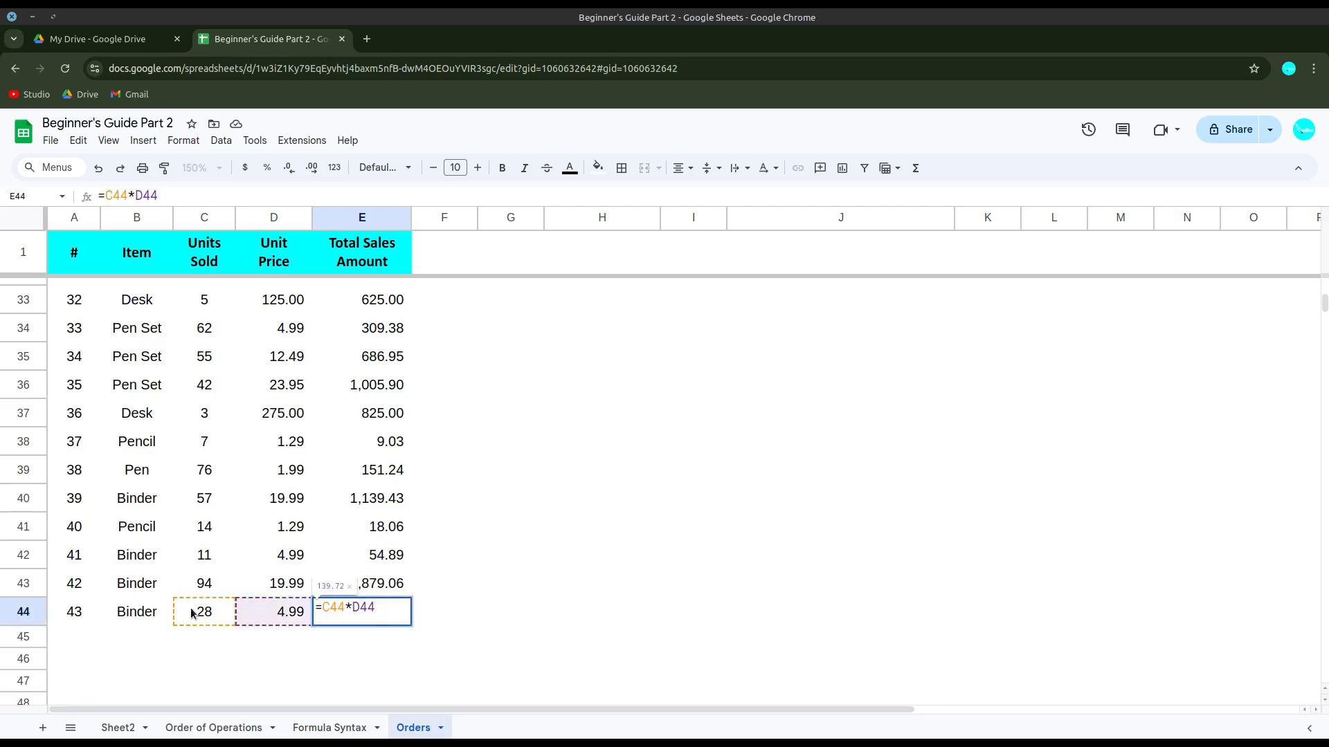
key("Escape")
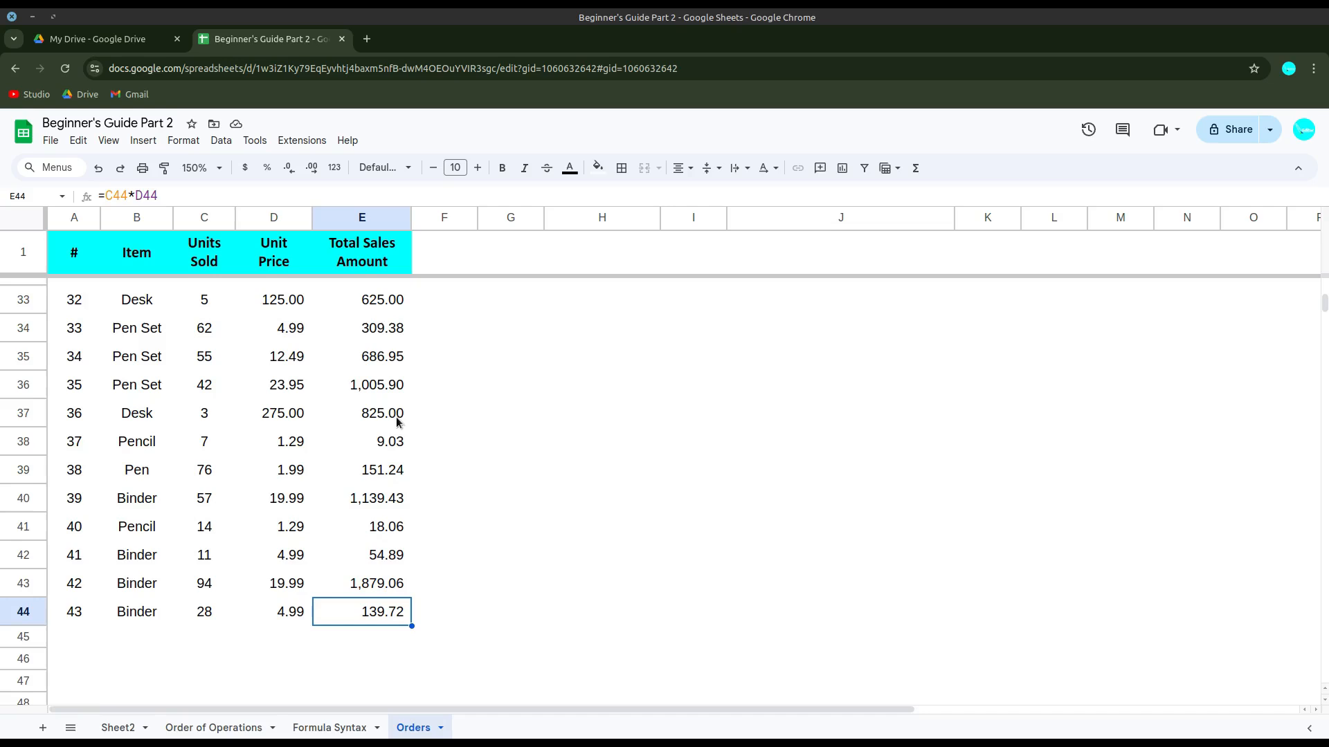
double_click(380, 478)
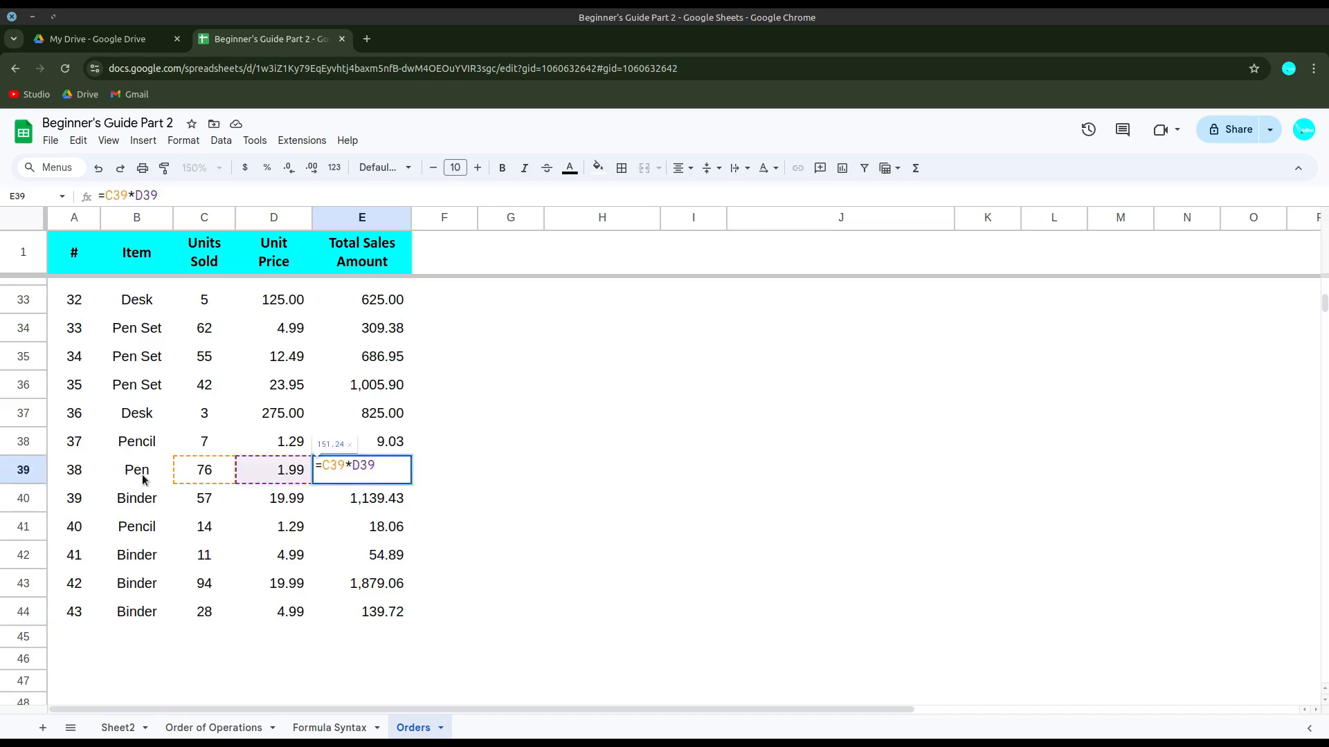
key("Escape")
Clear all Total Sales Amount formulas below E2, from E3 through E44
scroll(351, 370, "up", 10)
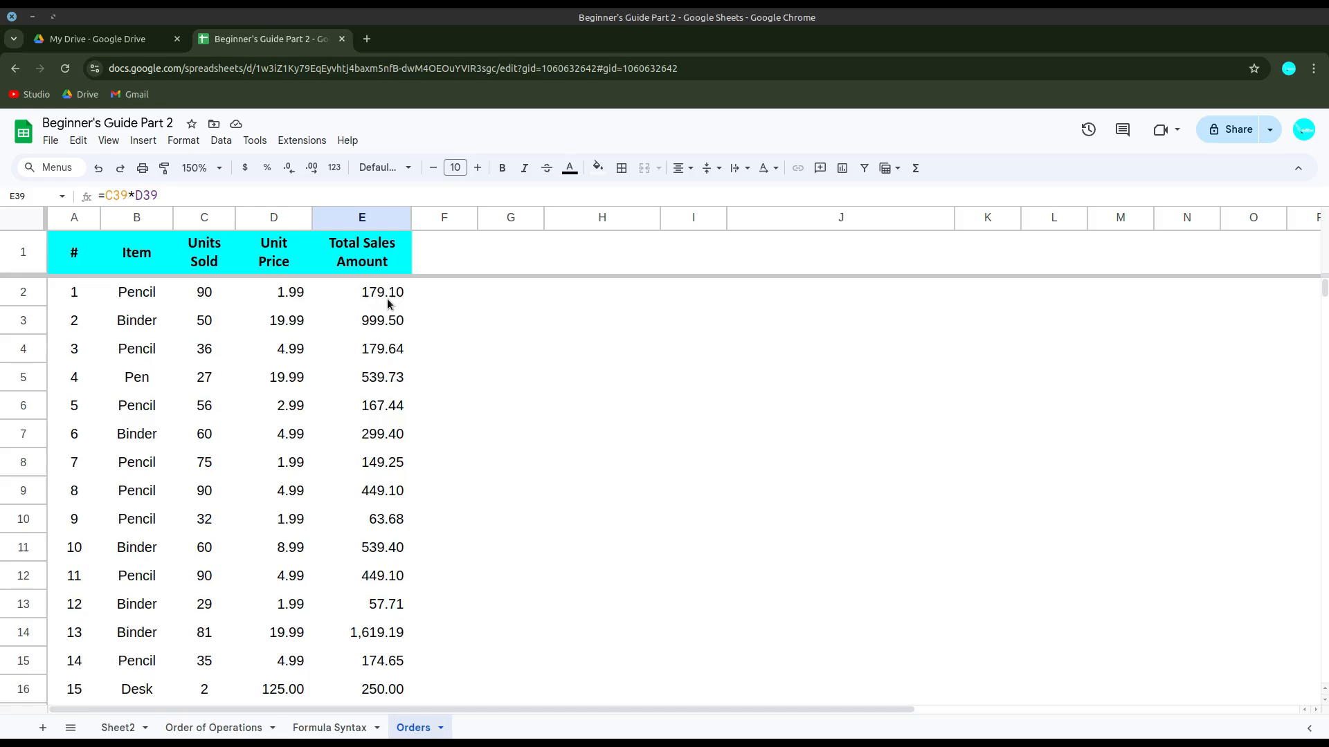
left_click(378, 326)
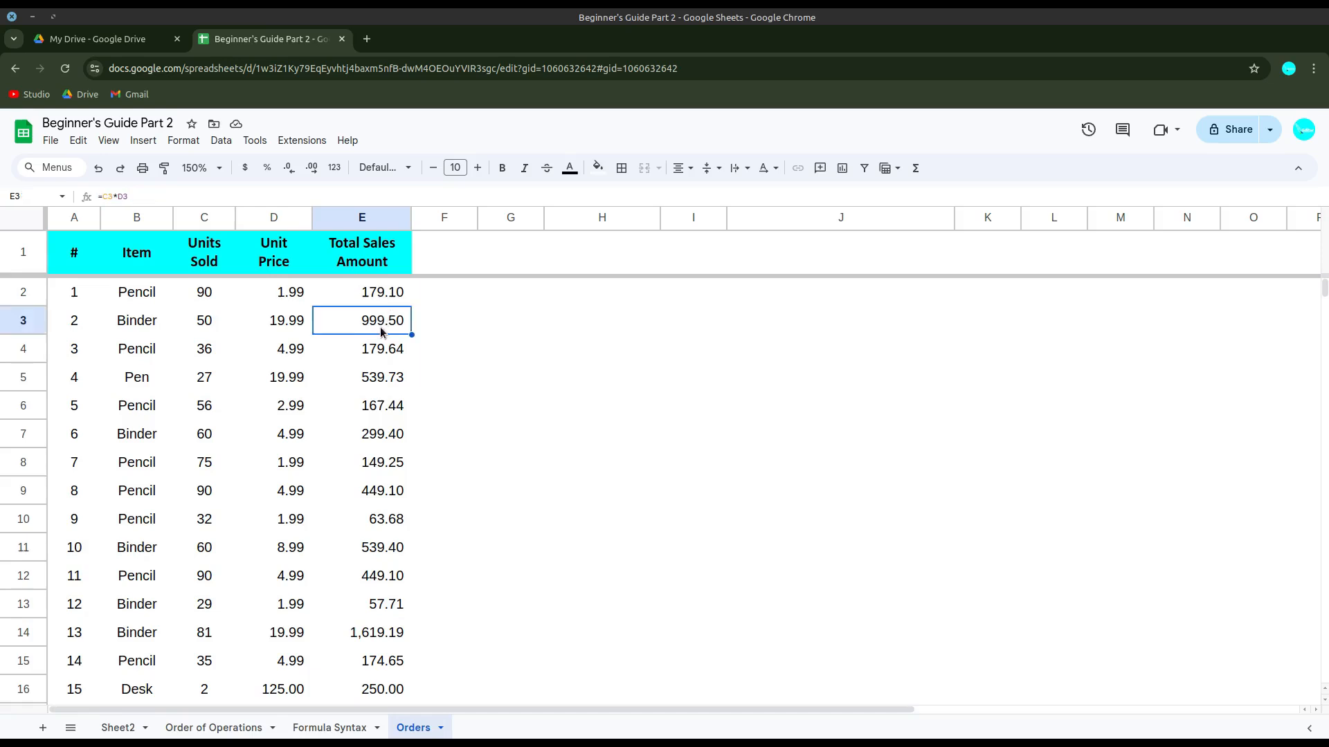
key("ctrl+shift+Down")
key("Delete")
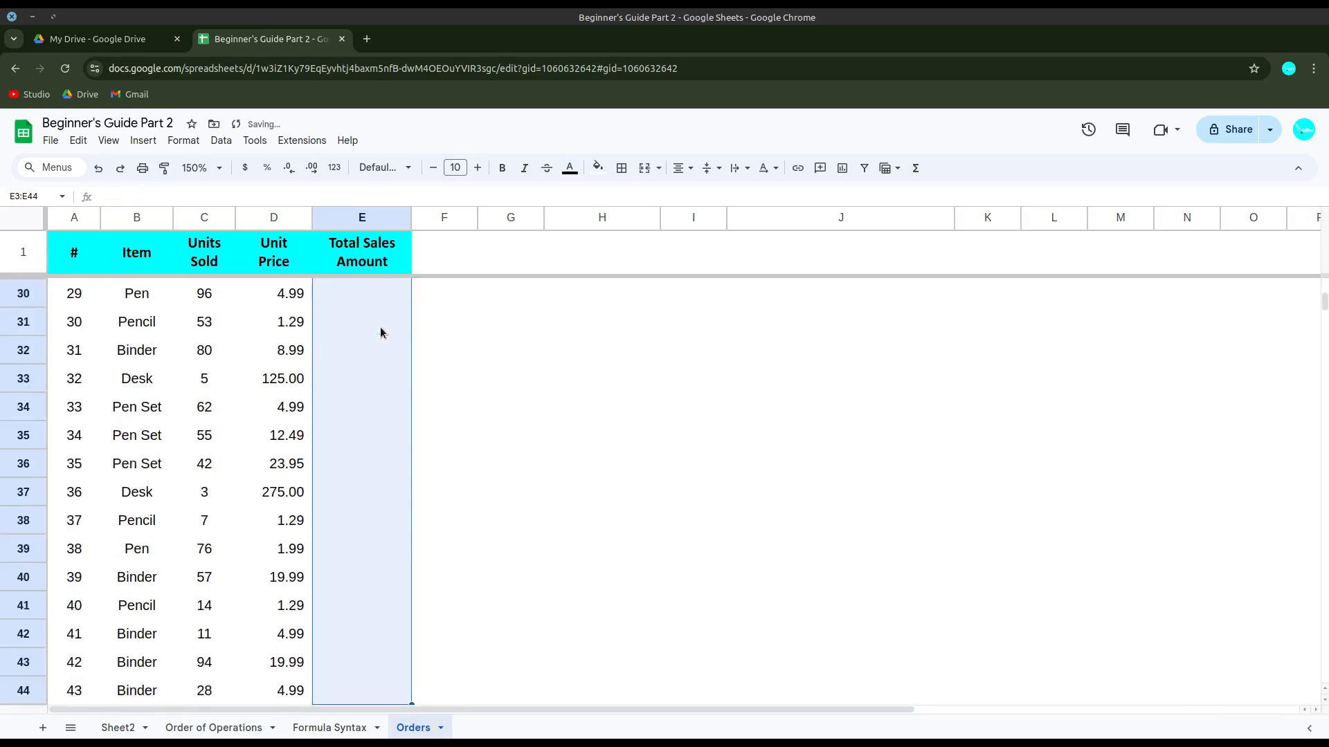
left_click(380, 330)
Auto-fill the E2 formula again through E44 and review the filled Total Sales Amount column
scroll(380, 326, "up", 10)
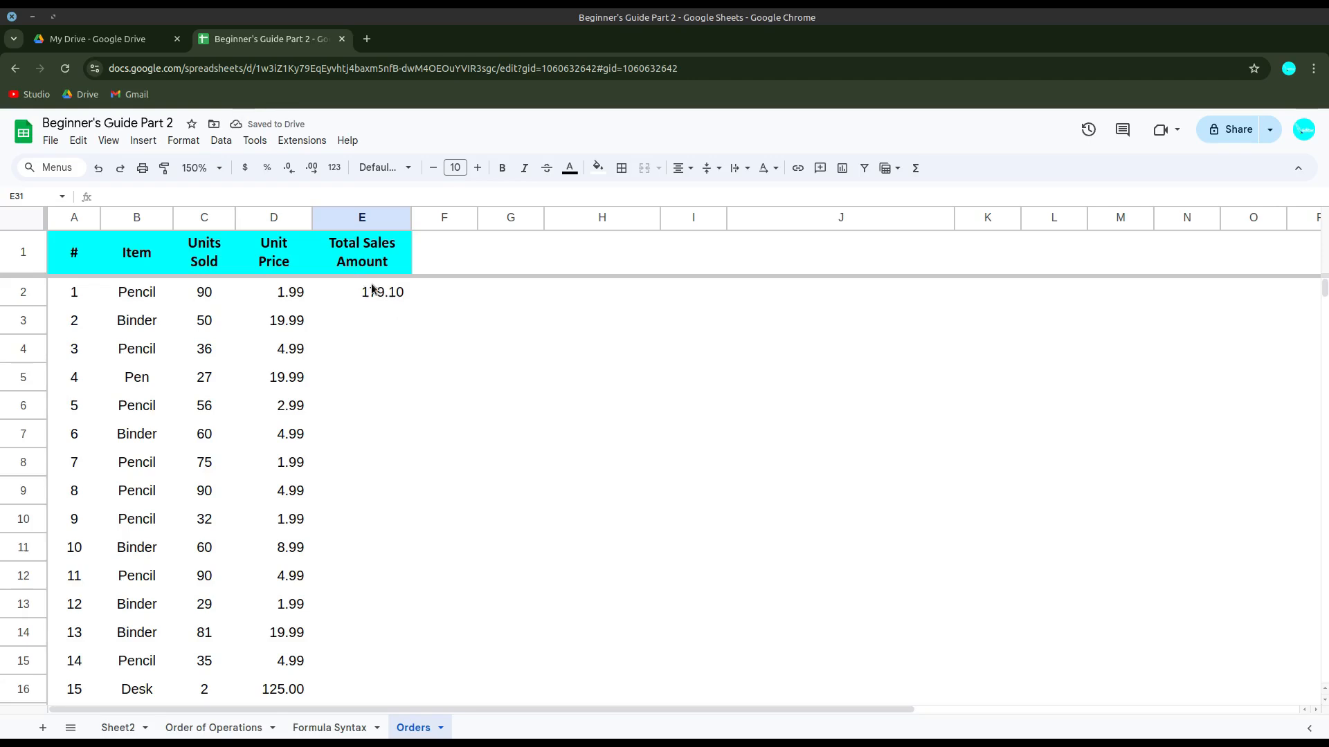
scroll(371, 543, "down", 15)
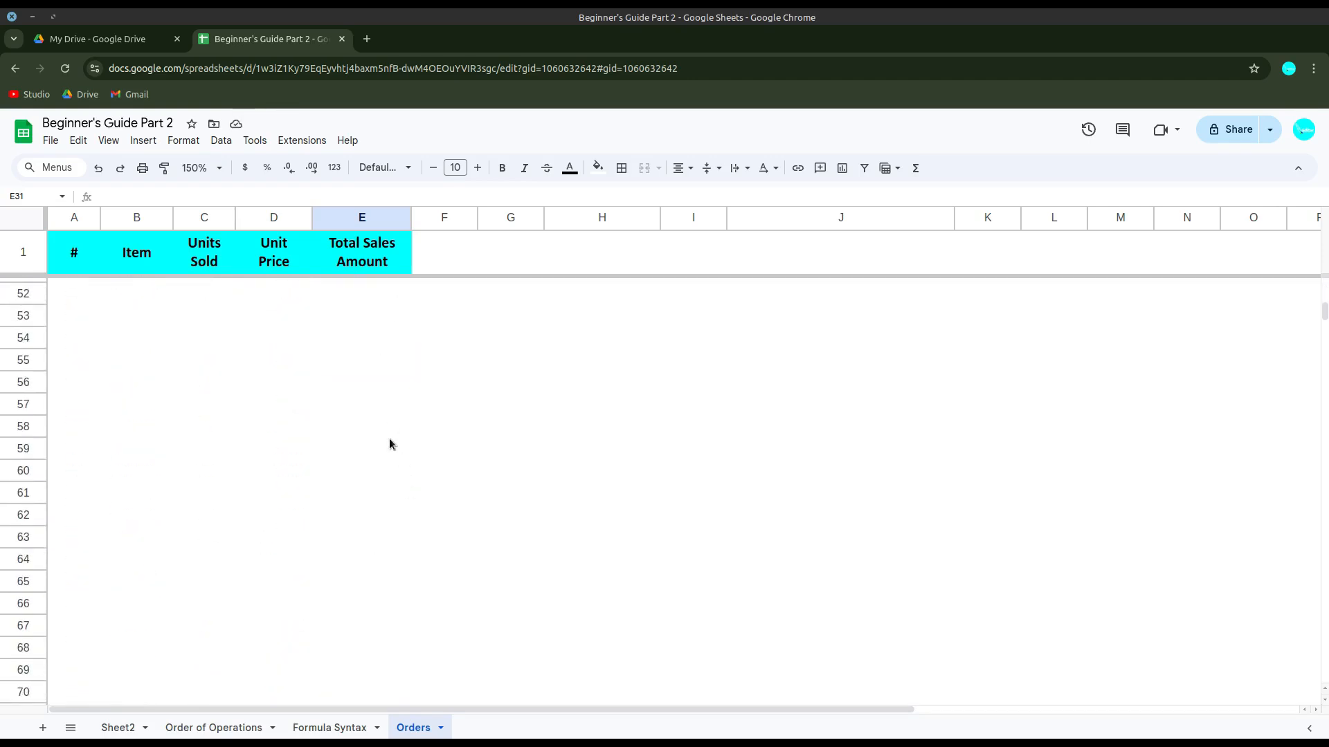
scroll(388, 433, "up", 4)
scroll(365, 366, "up", 13)
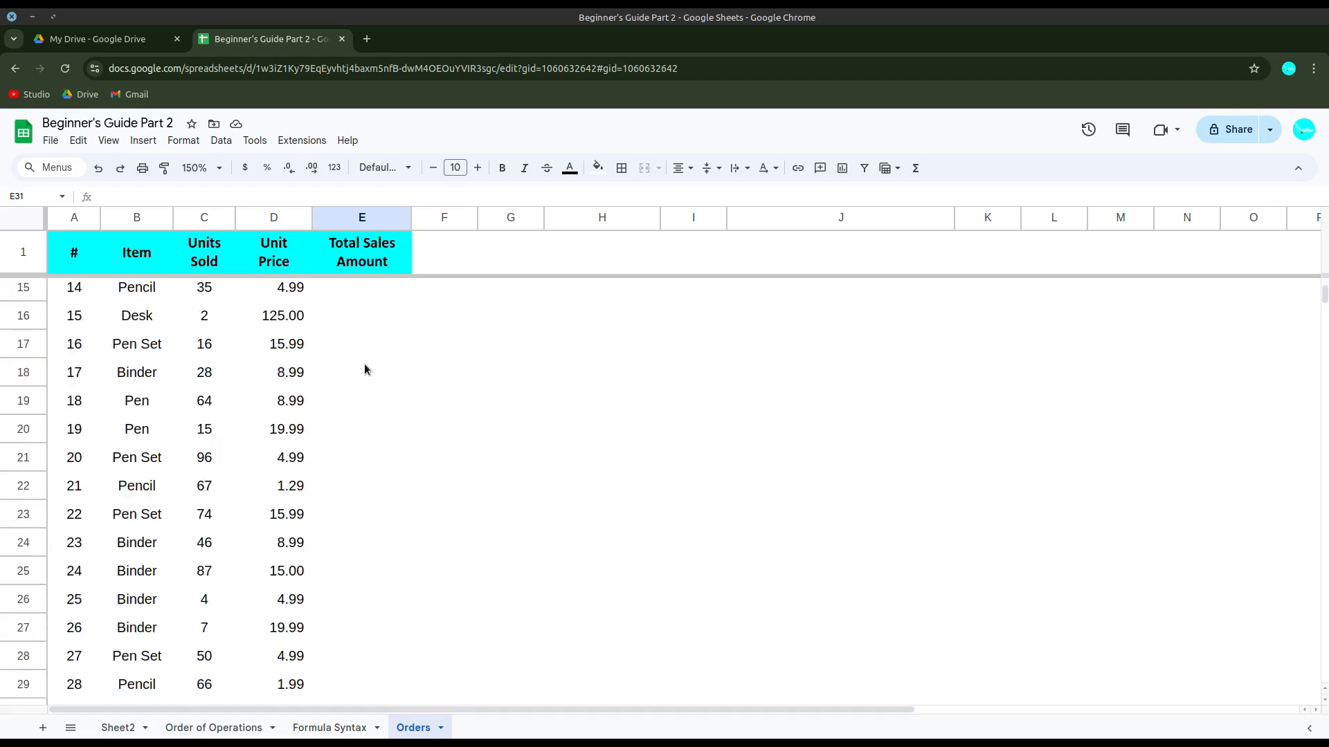
left_click(371, 297)
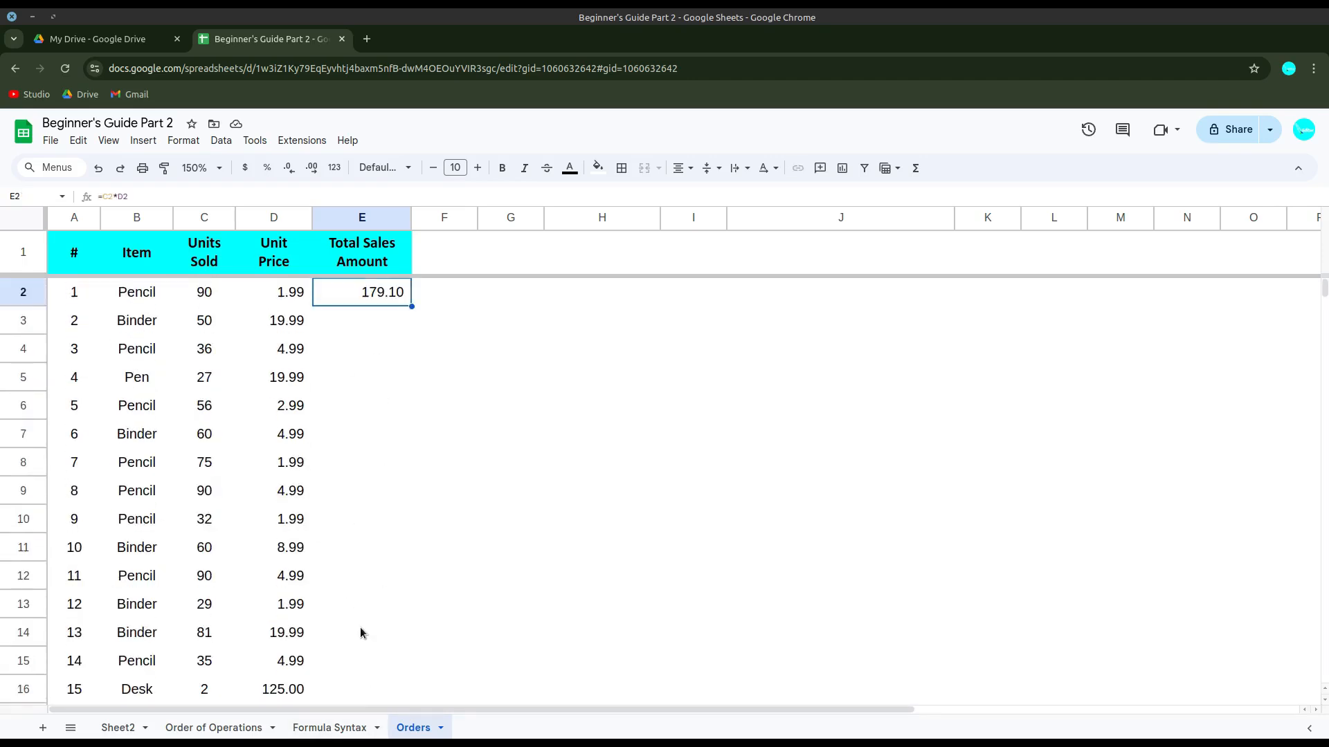
double_click(411, 306)
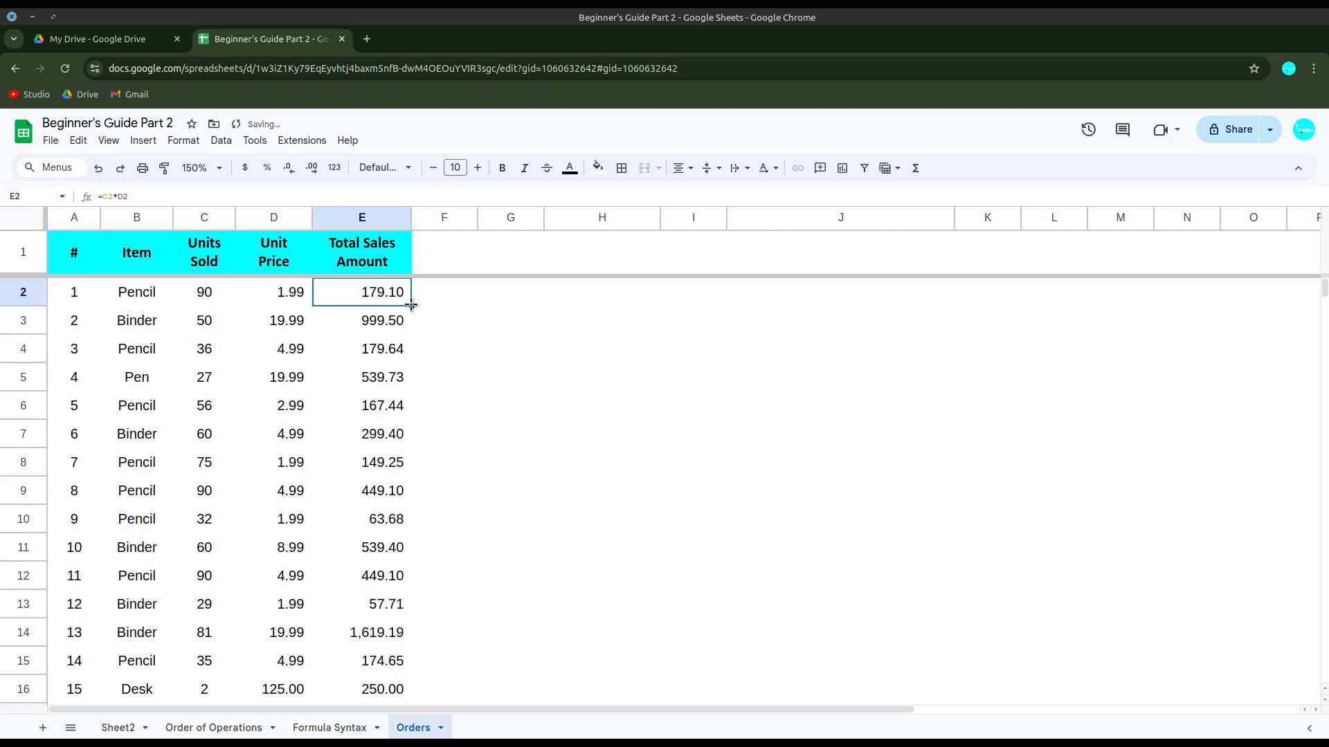
scroll(414, 315, "down", 5)
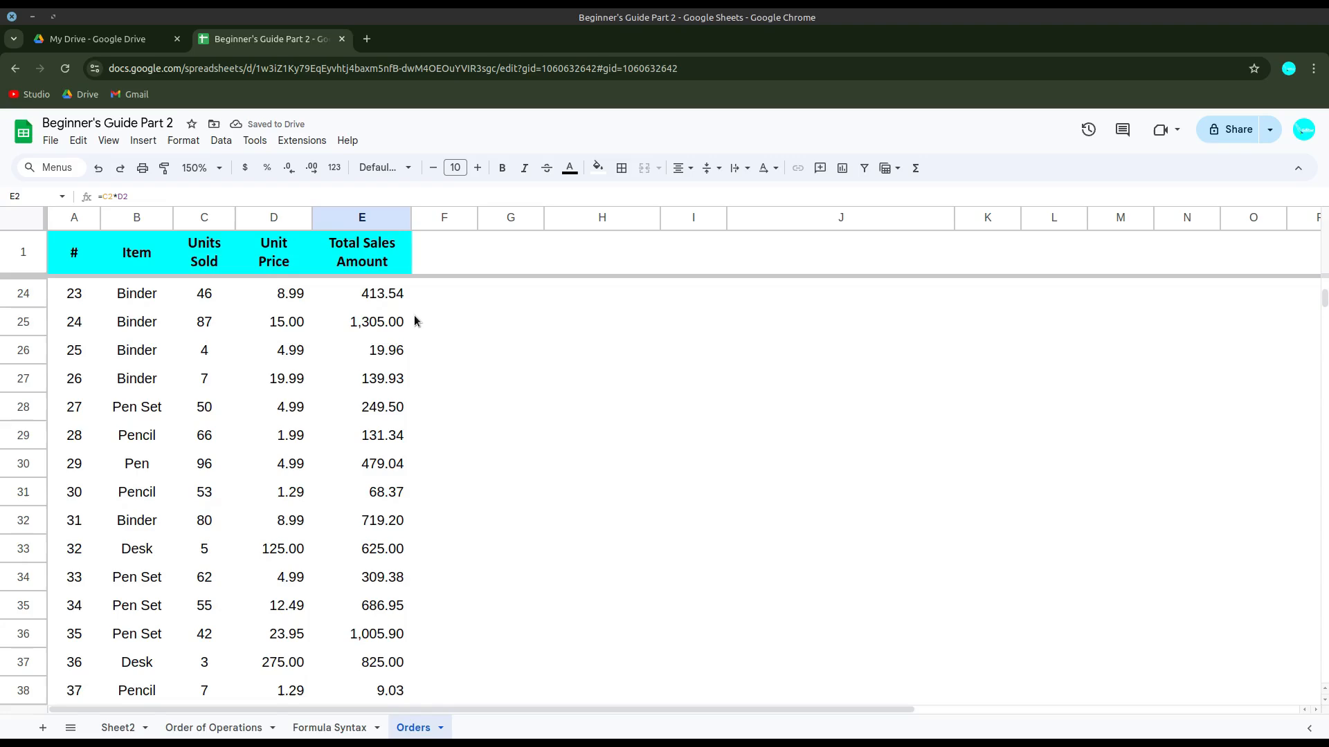
scroll(414, 320, "down", 15)
scroll(414, 320, "up", 20)
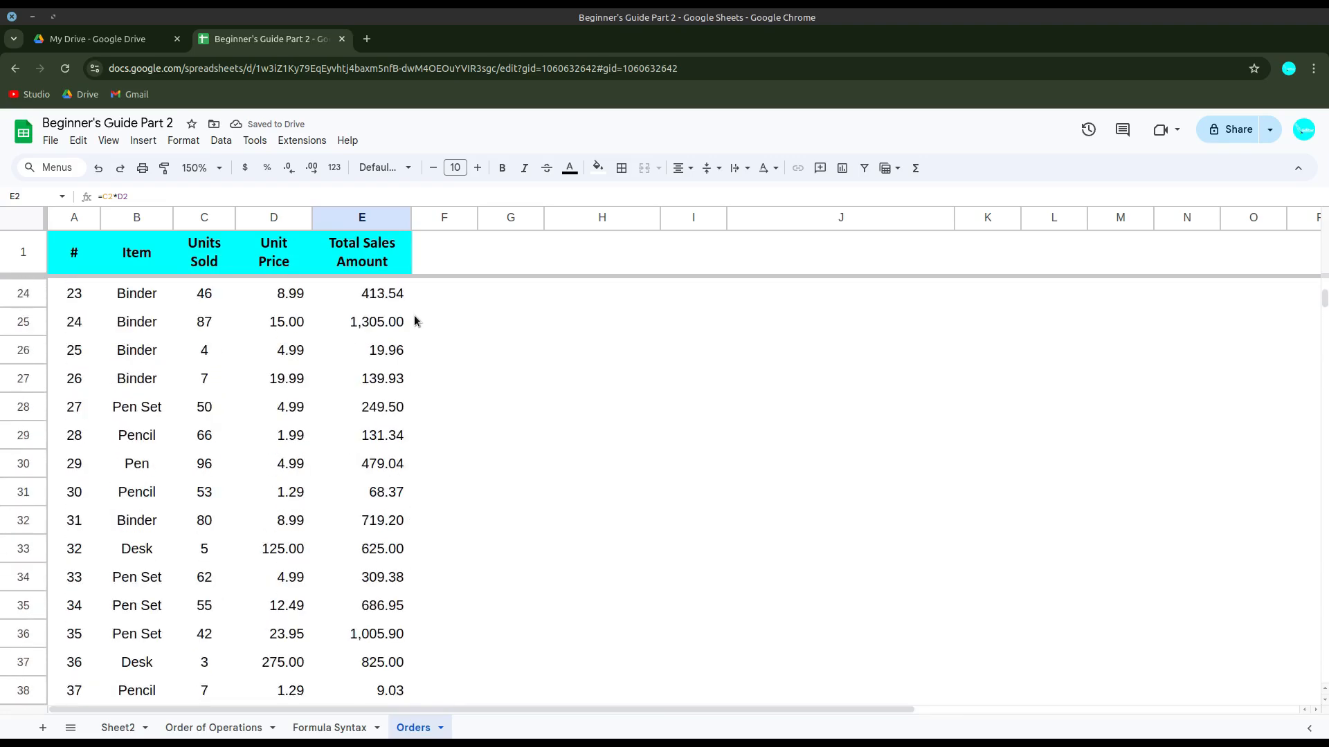